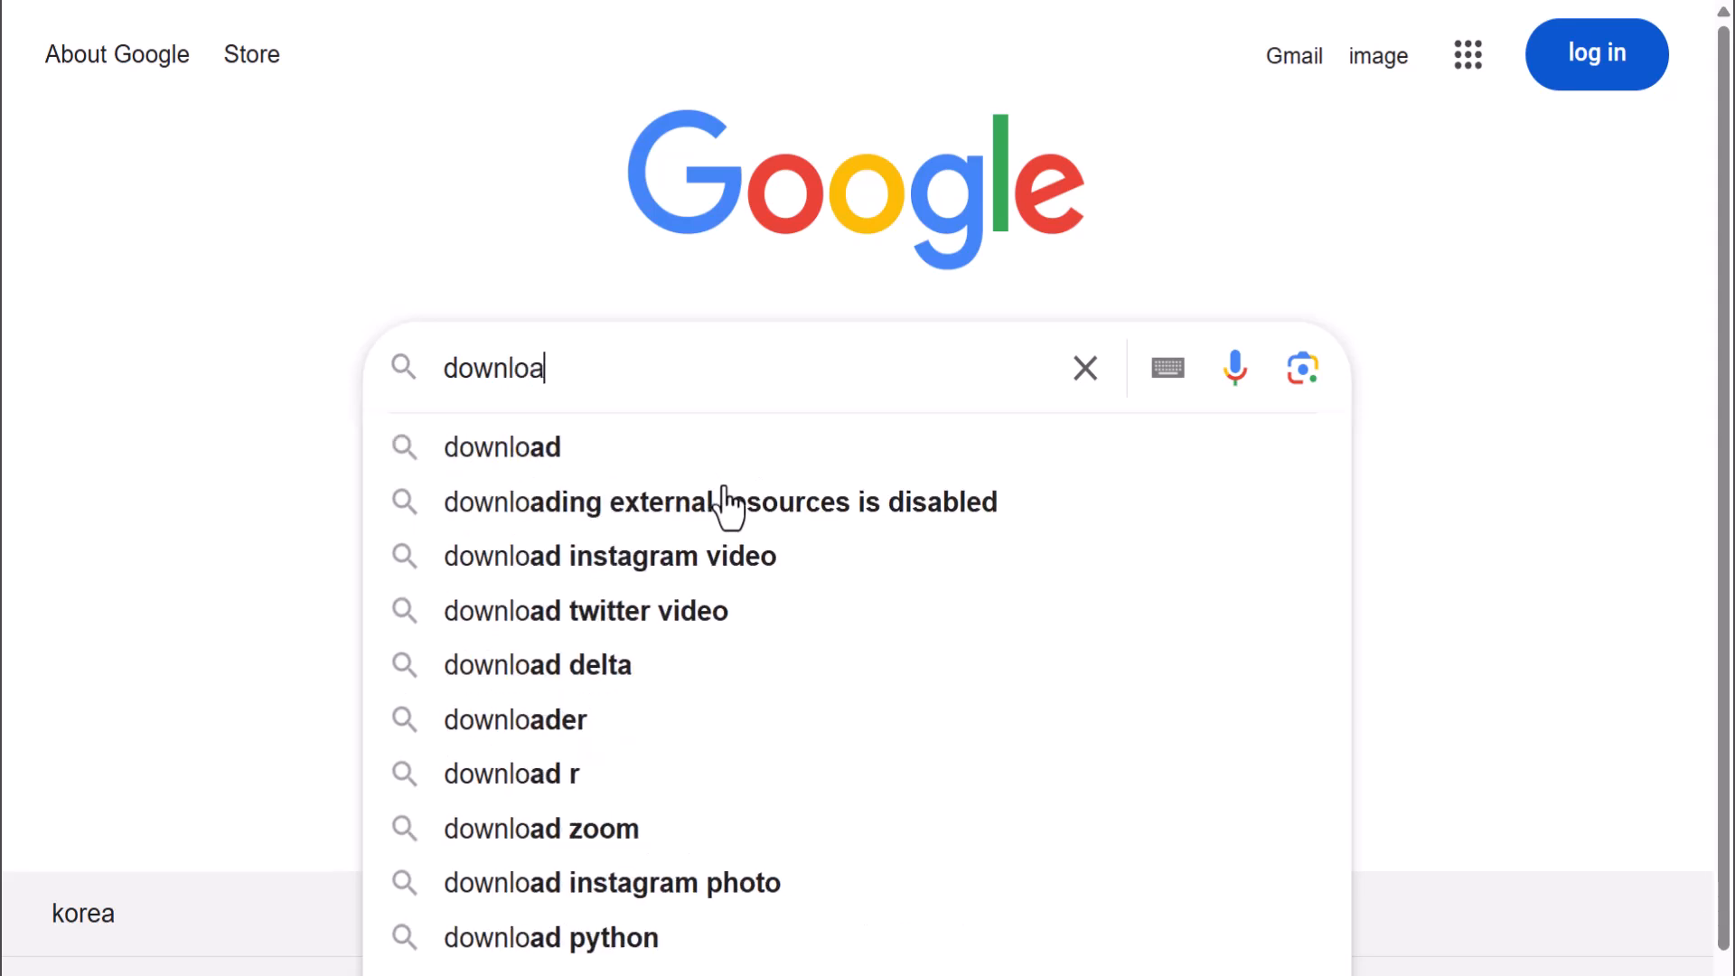
Search Google for "download ms sql server" and open Microsoft's SQL Server Download page.
text(sql serve)
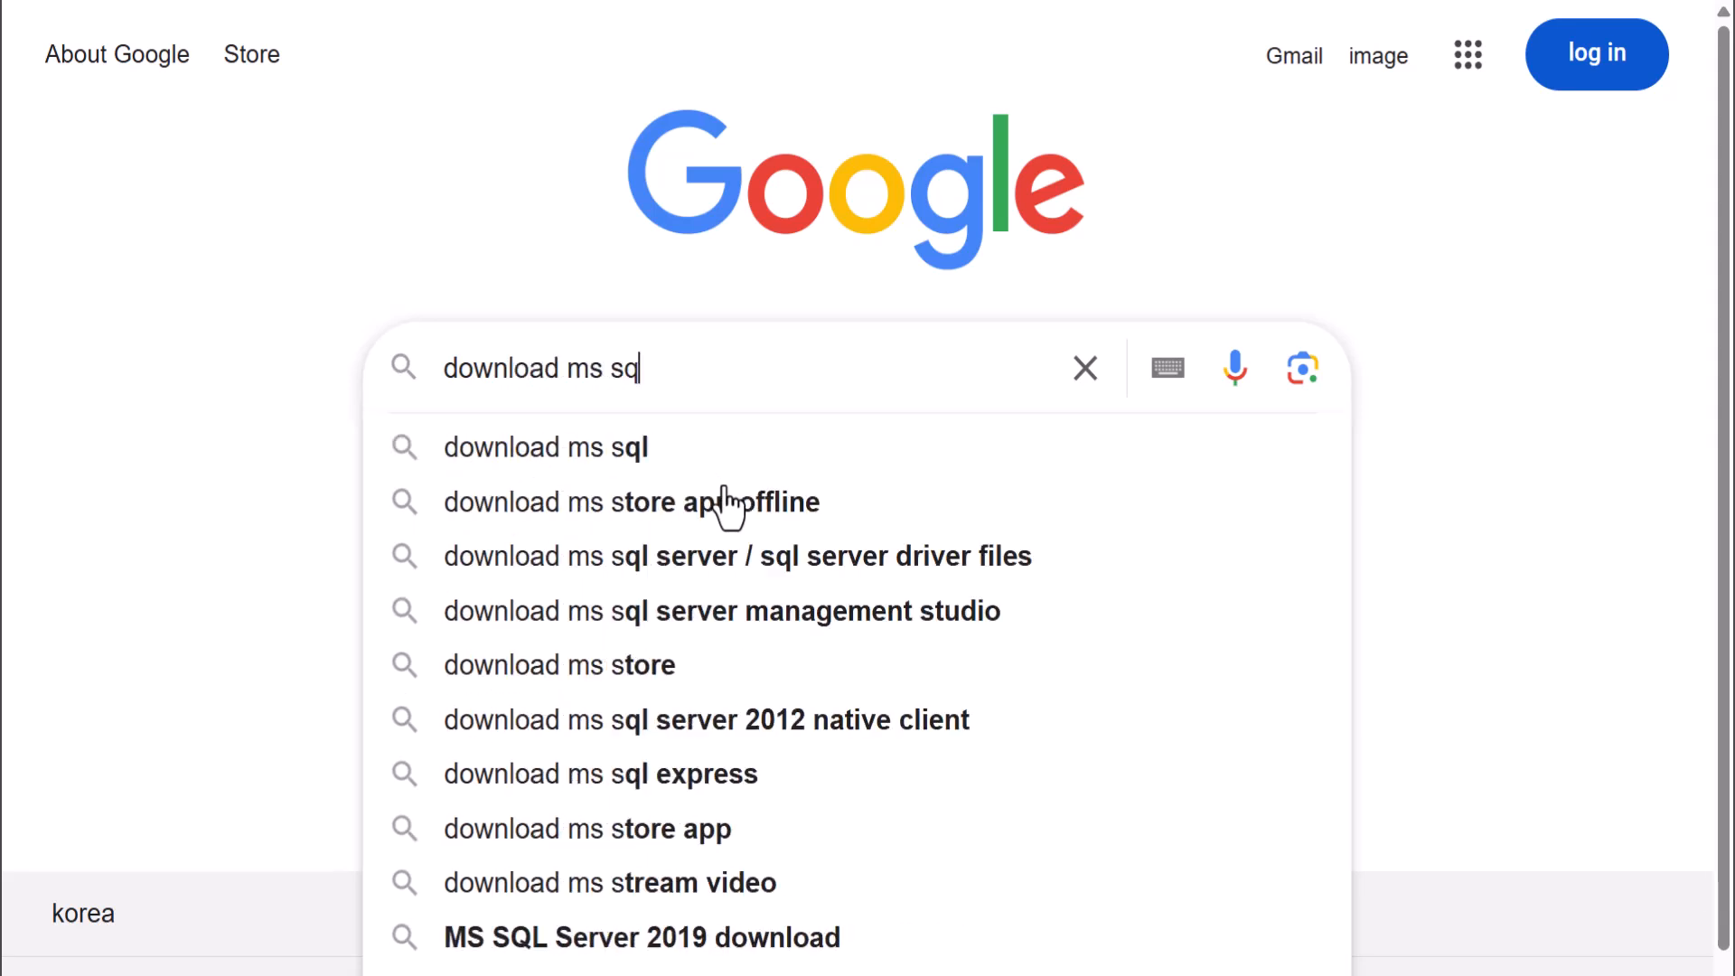
text(r)
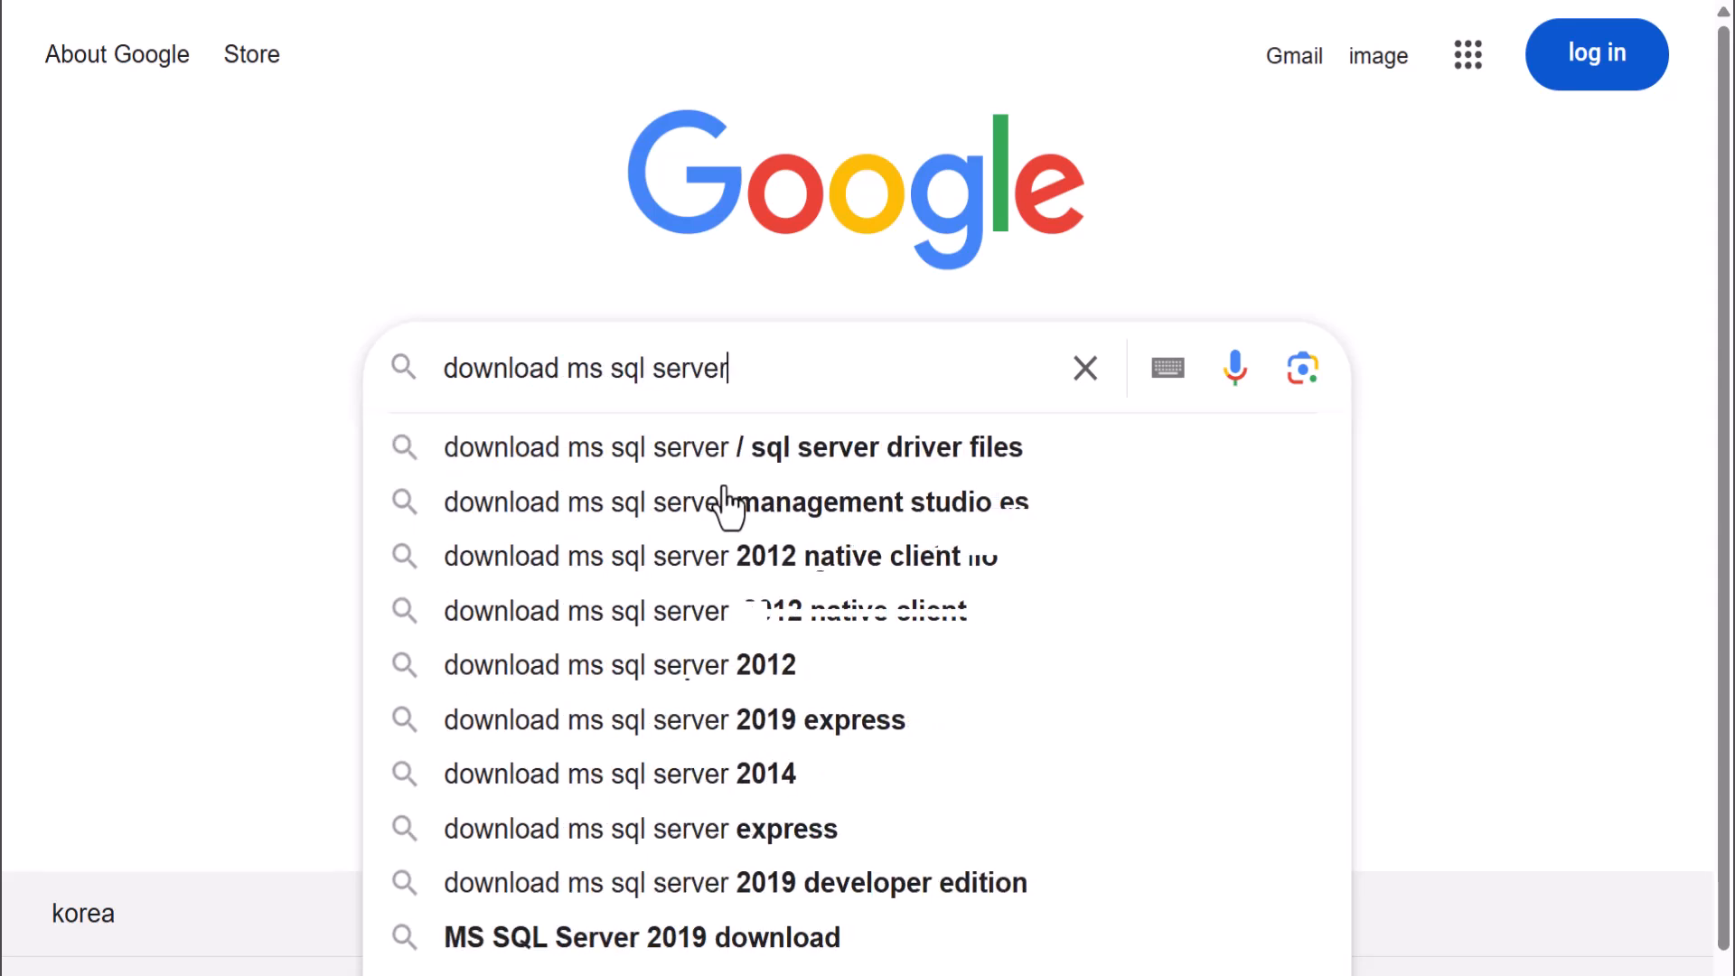
key(Return)
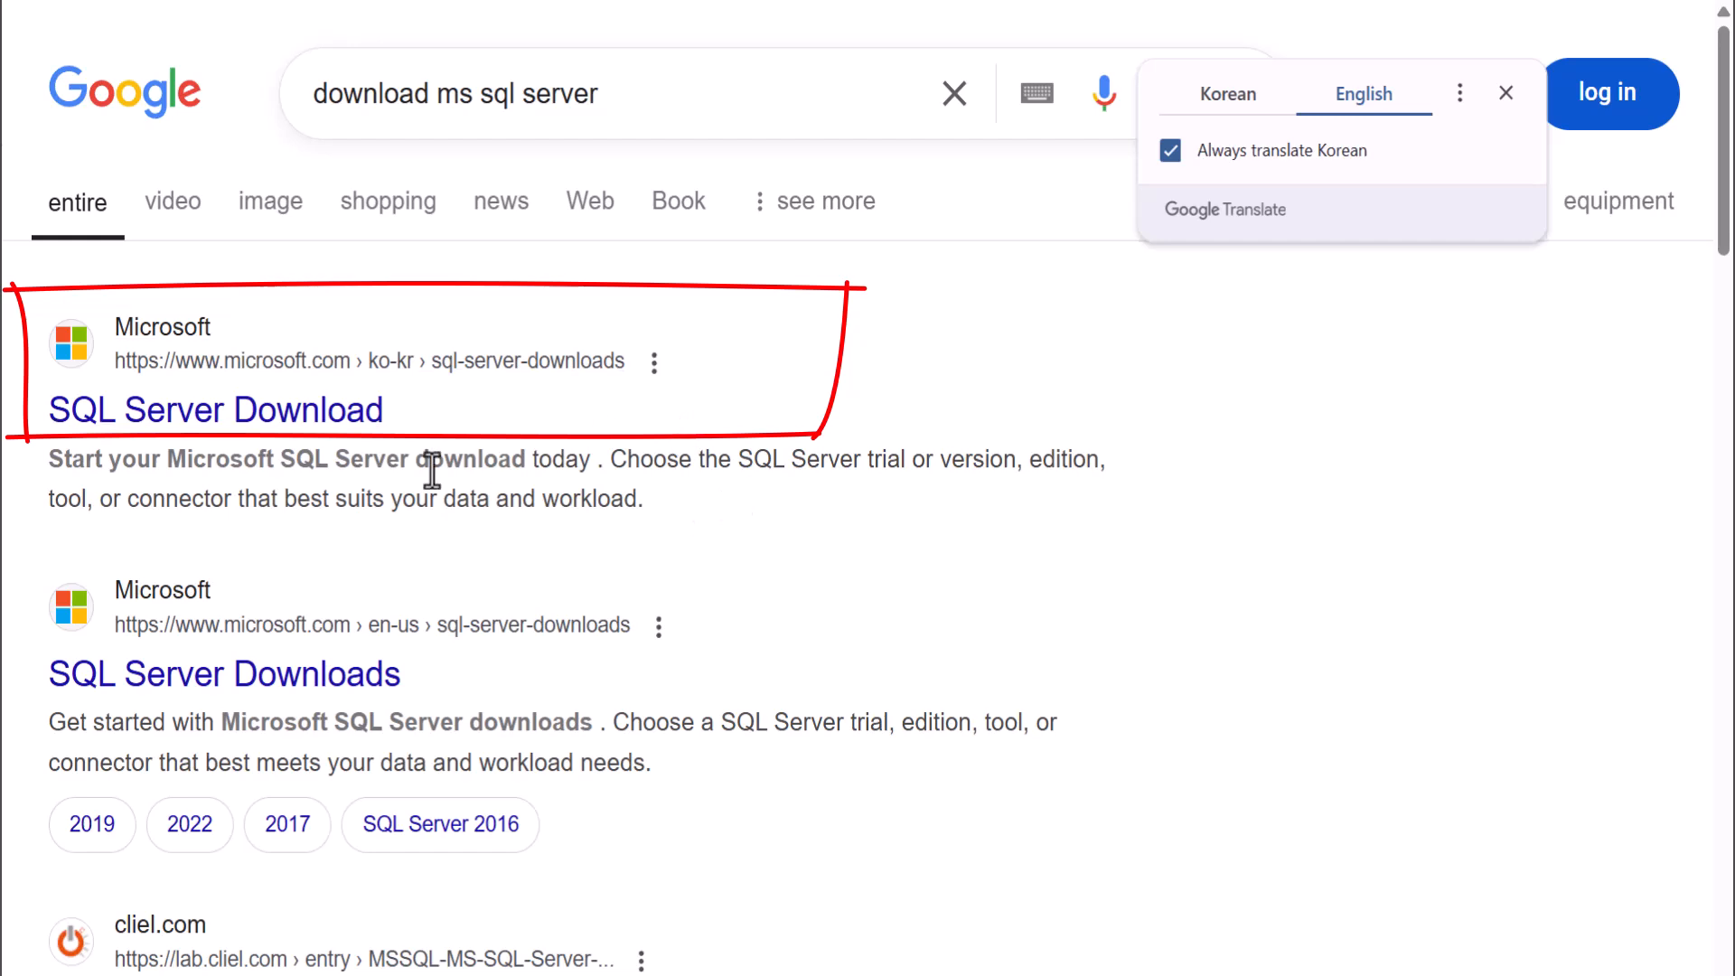
click(310, 417)
click(310, 417)
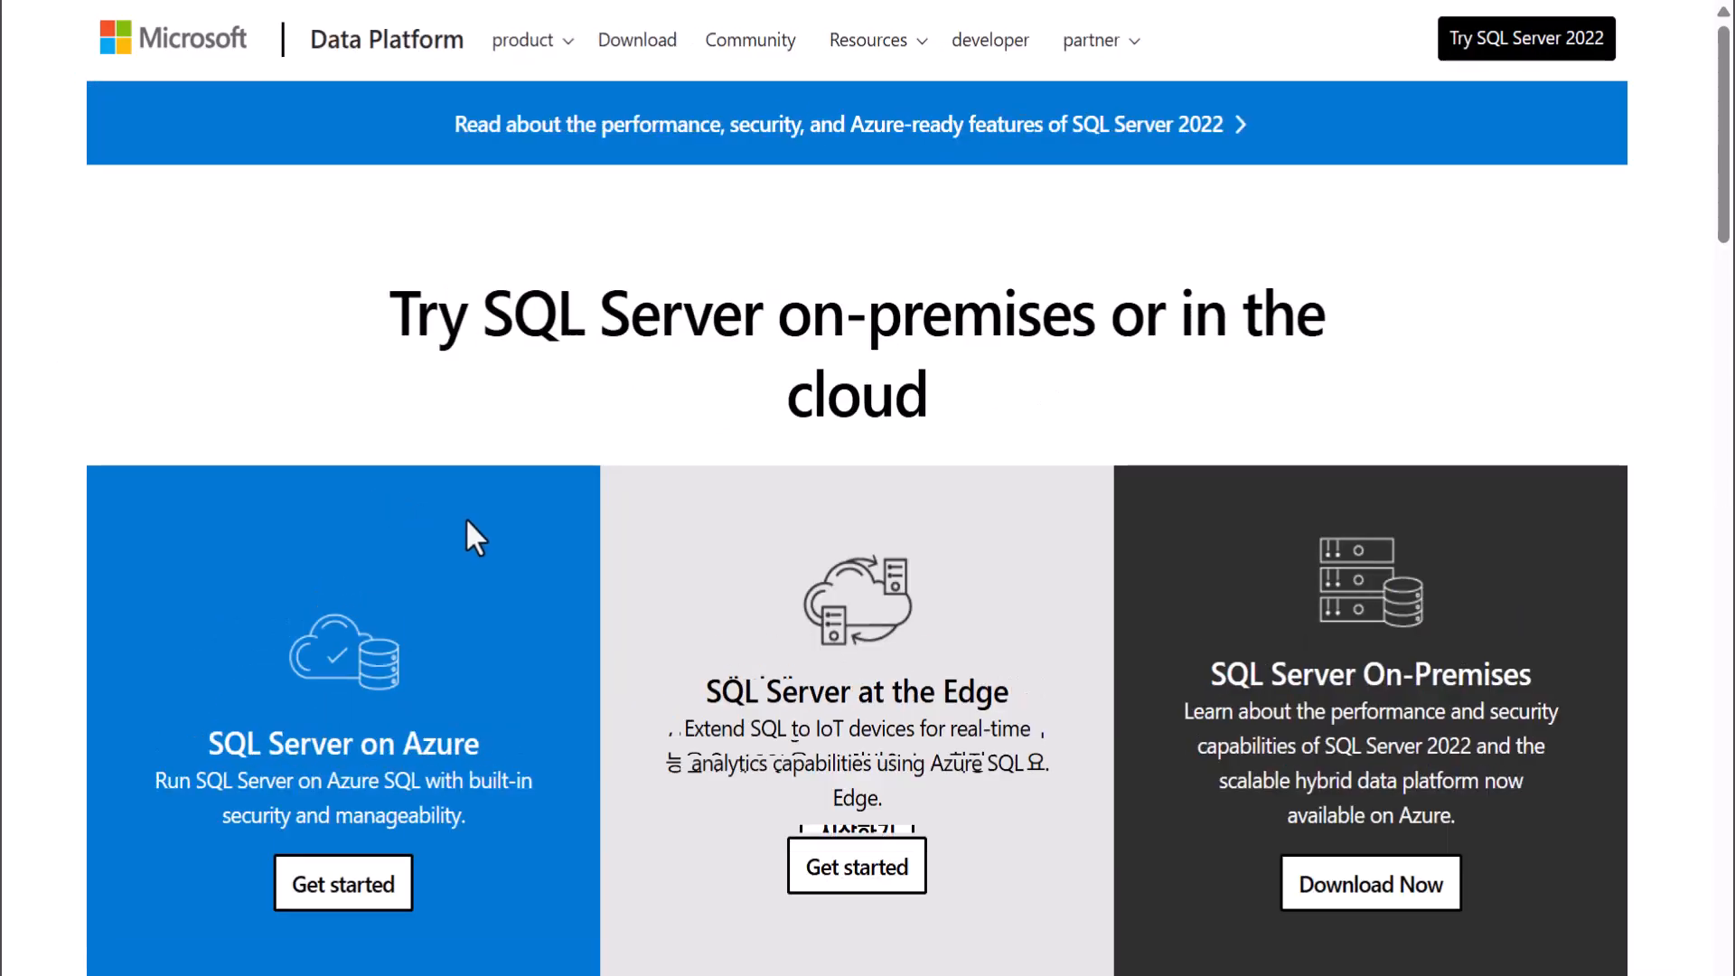
Download the free SQL Server 2022 Developer edition installer from the Microsoft page.
scroll(464, 517, down, 7)
scroll(466, 520, down, 4)
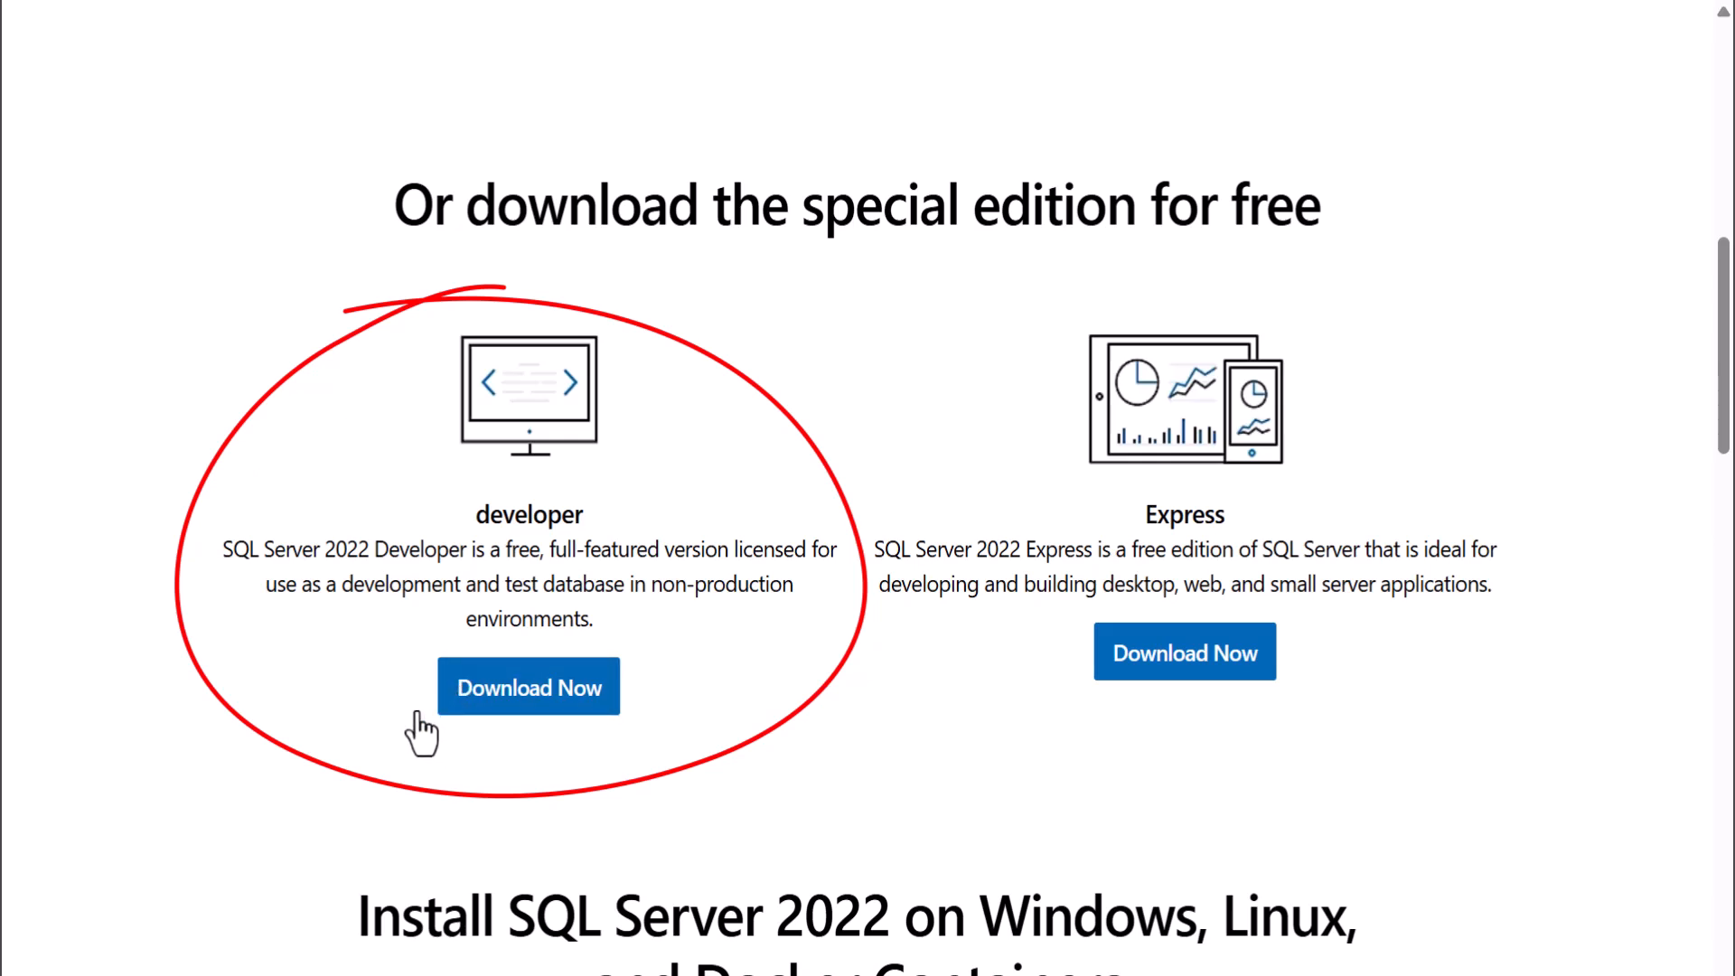
click(567, 691)
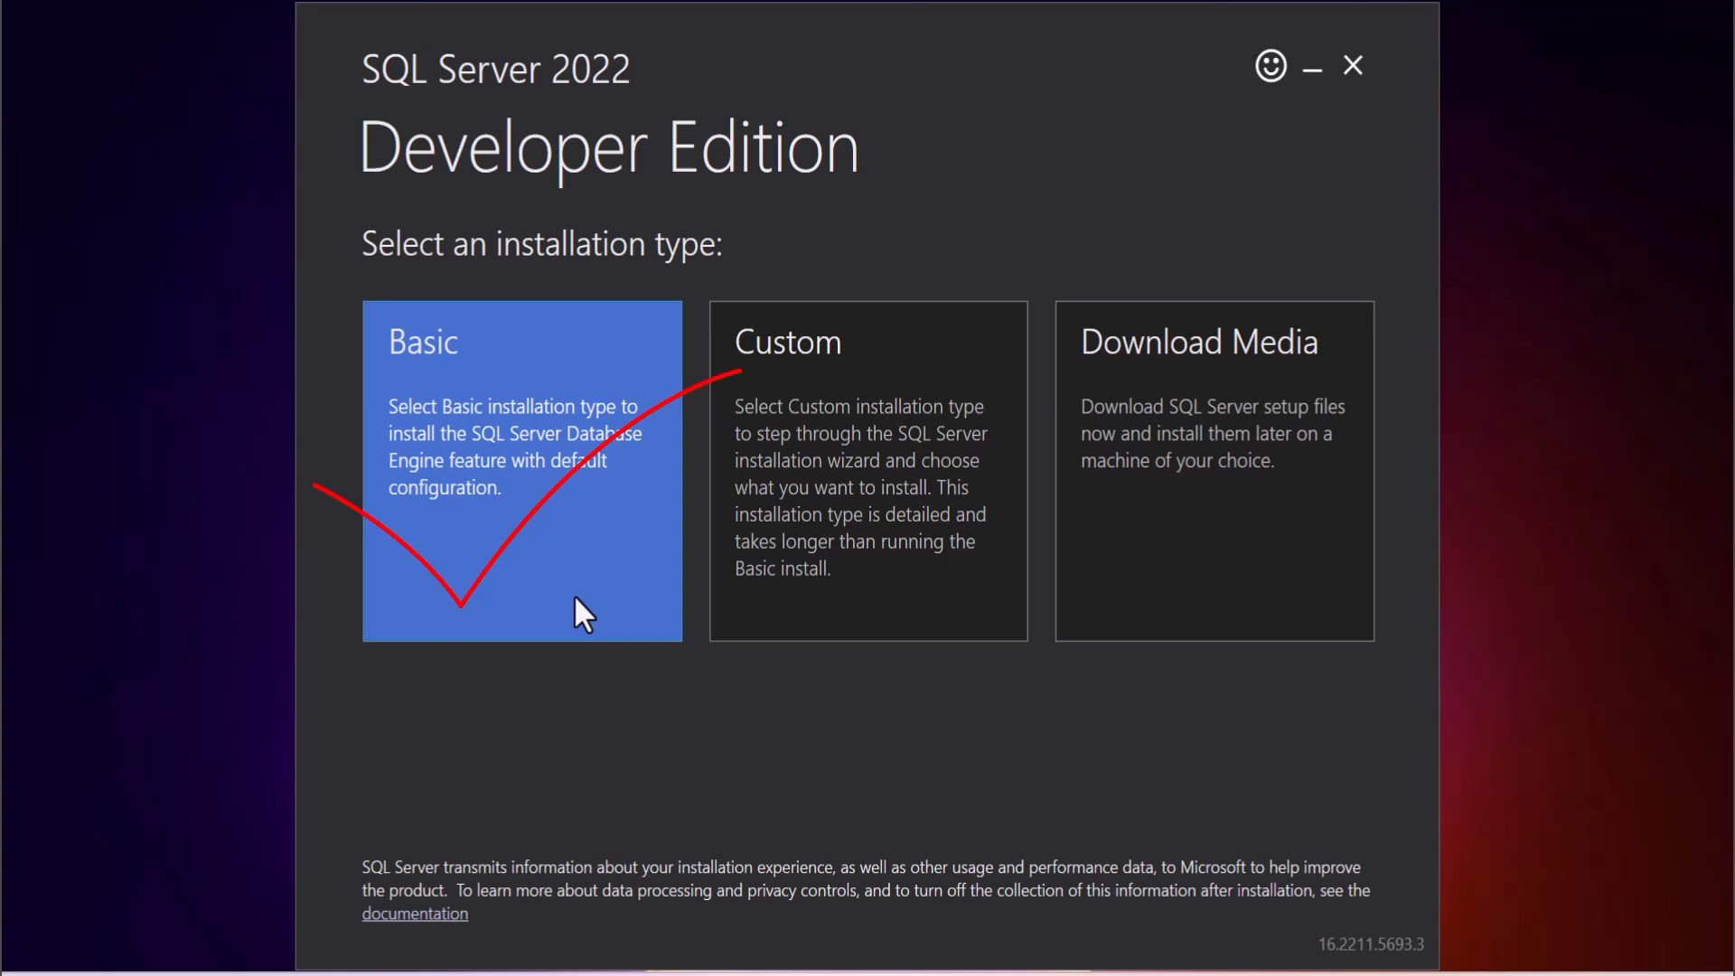
Install SQL Server 2022 Developer with the Basic type, accepting the license terms and the location C:\Program Files\Microsoft SQL Server.
click(560, 548)
scroll(771, 542, down, 10)
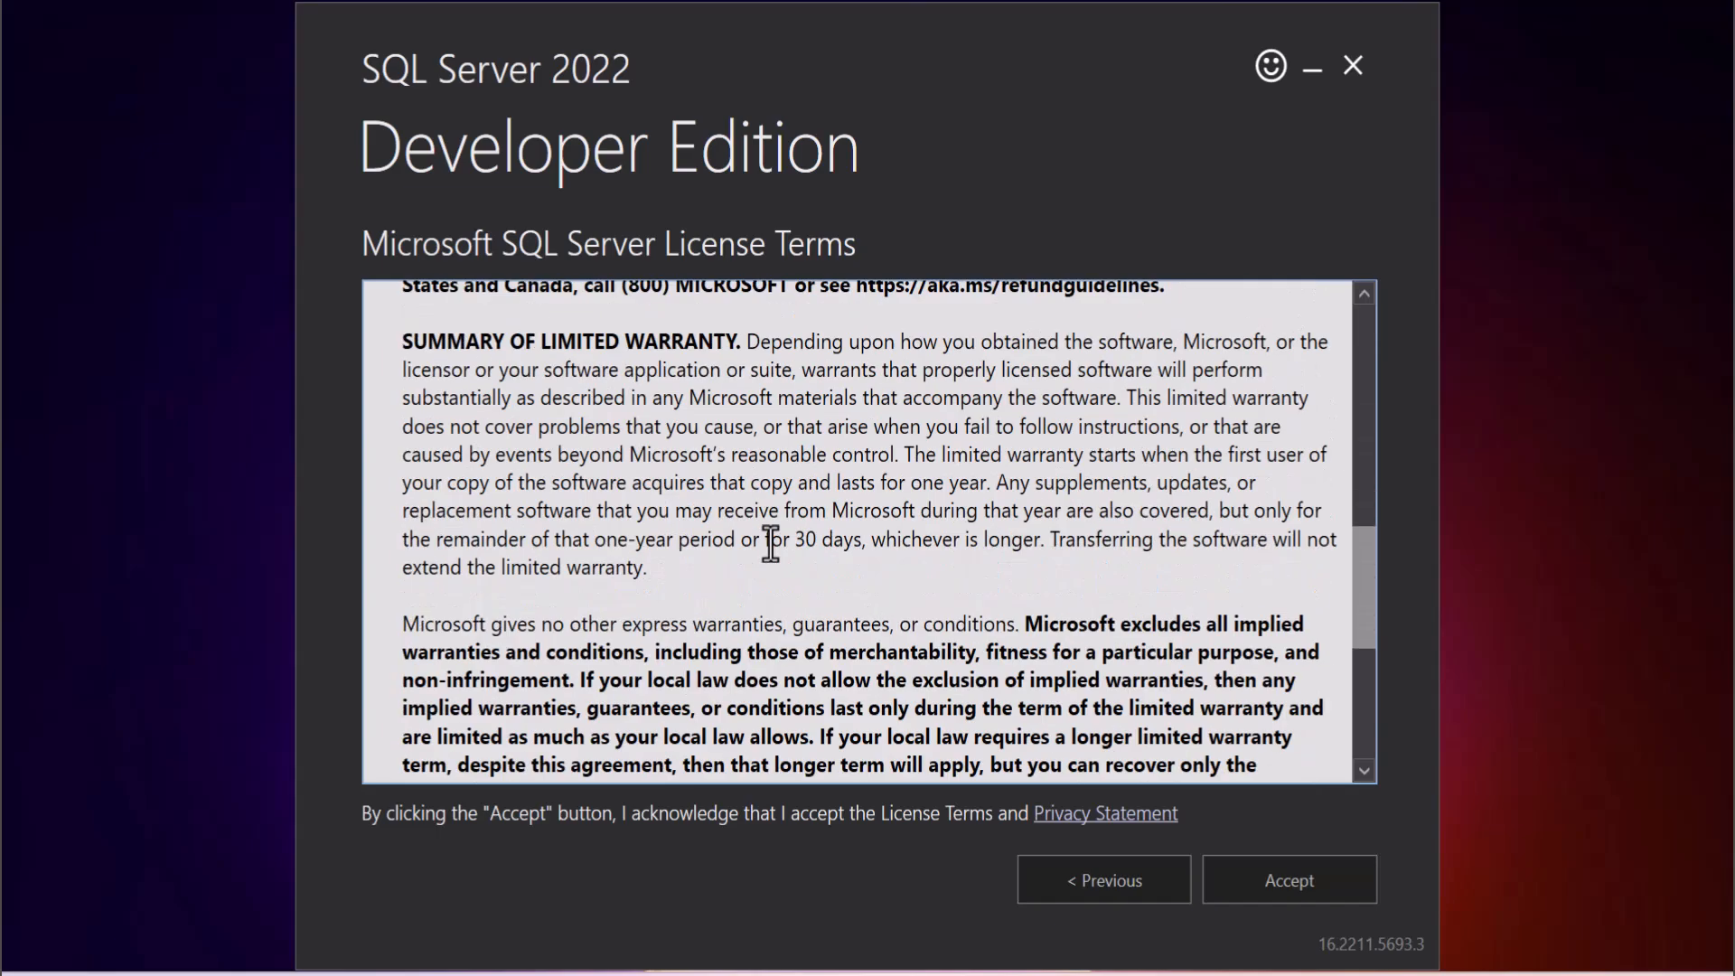
scroll(770, 547, down, 5)
scroll(736, 543, up, 15)
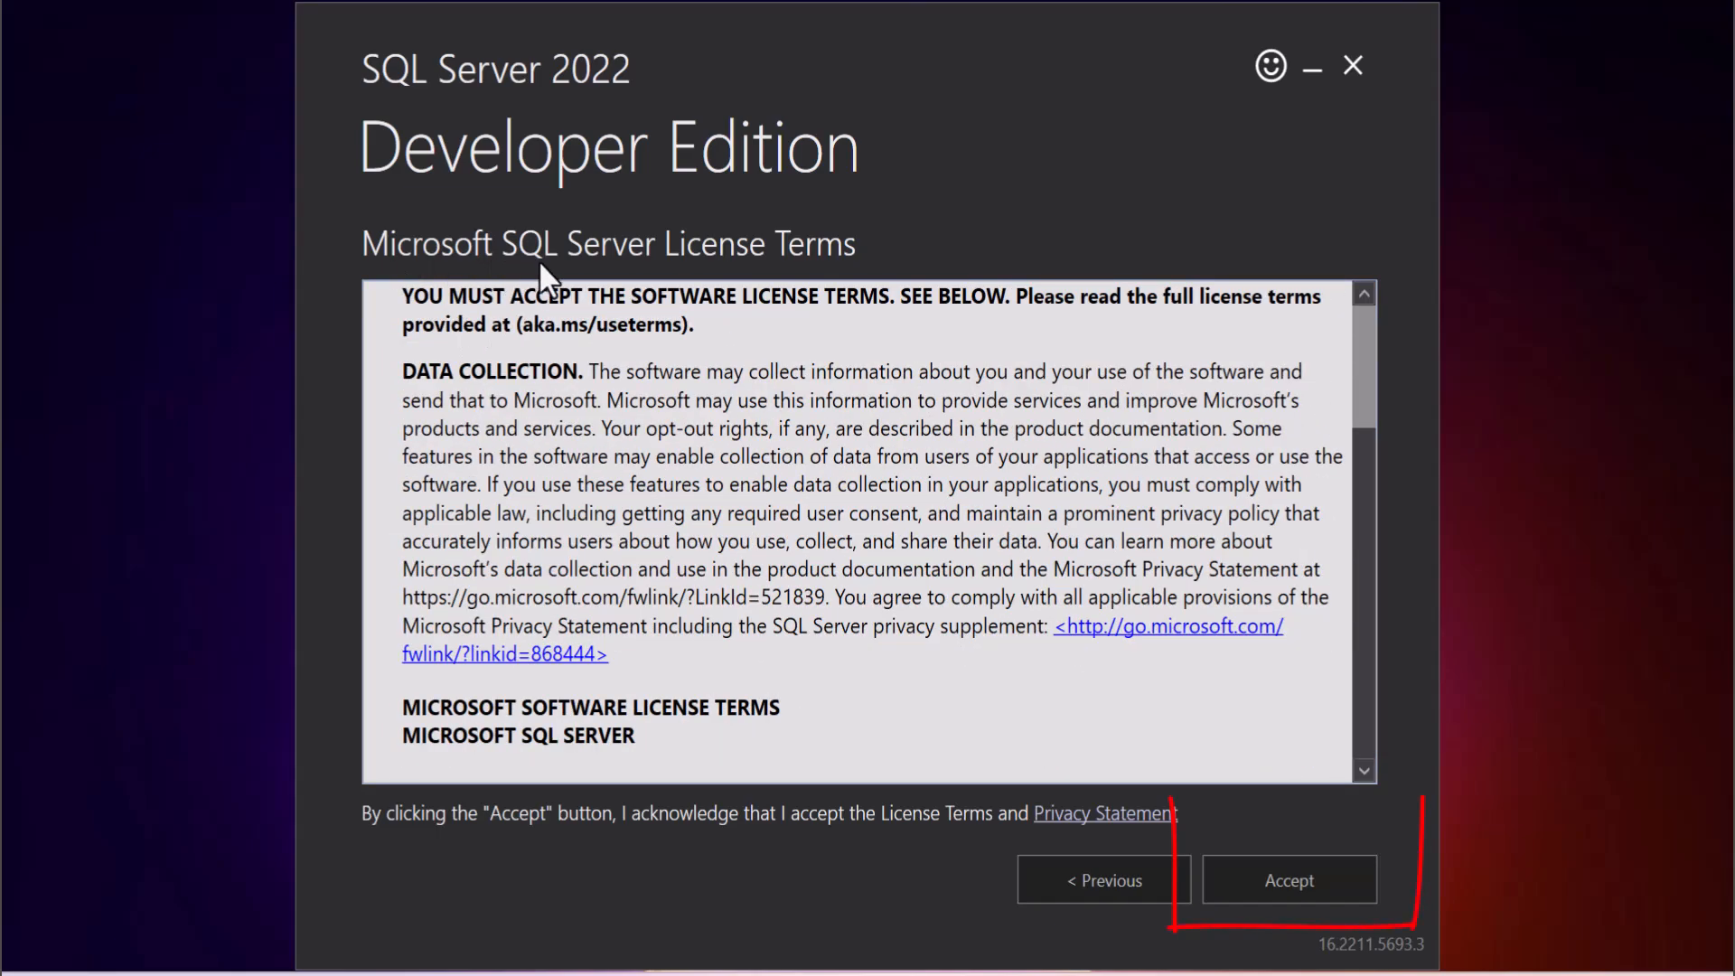
scroll(738, 535, down, 10)
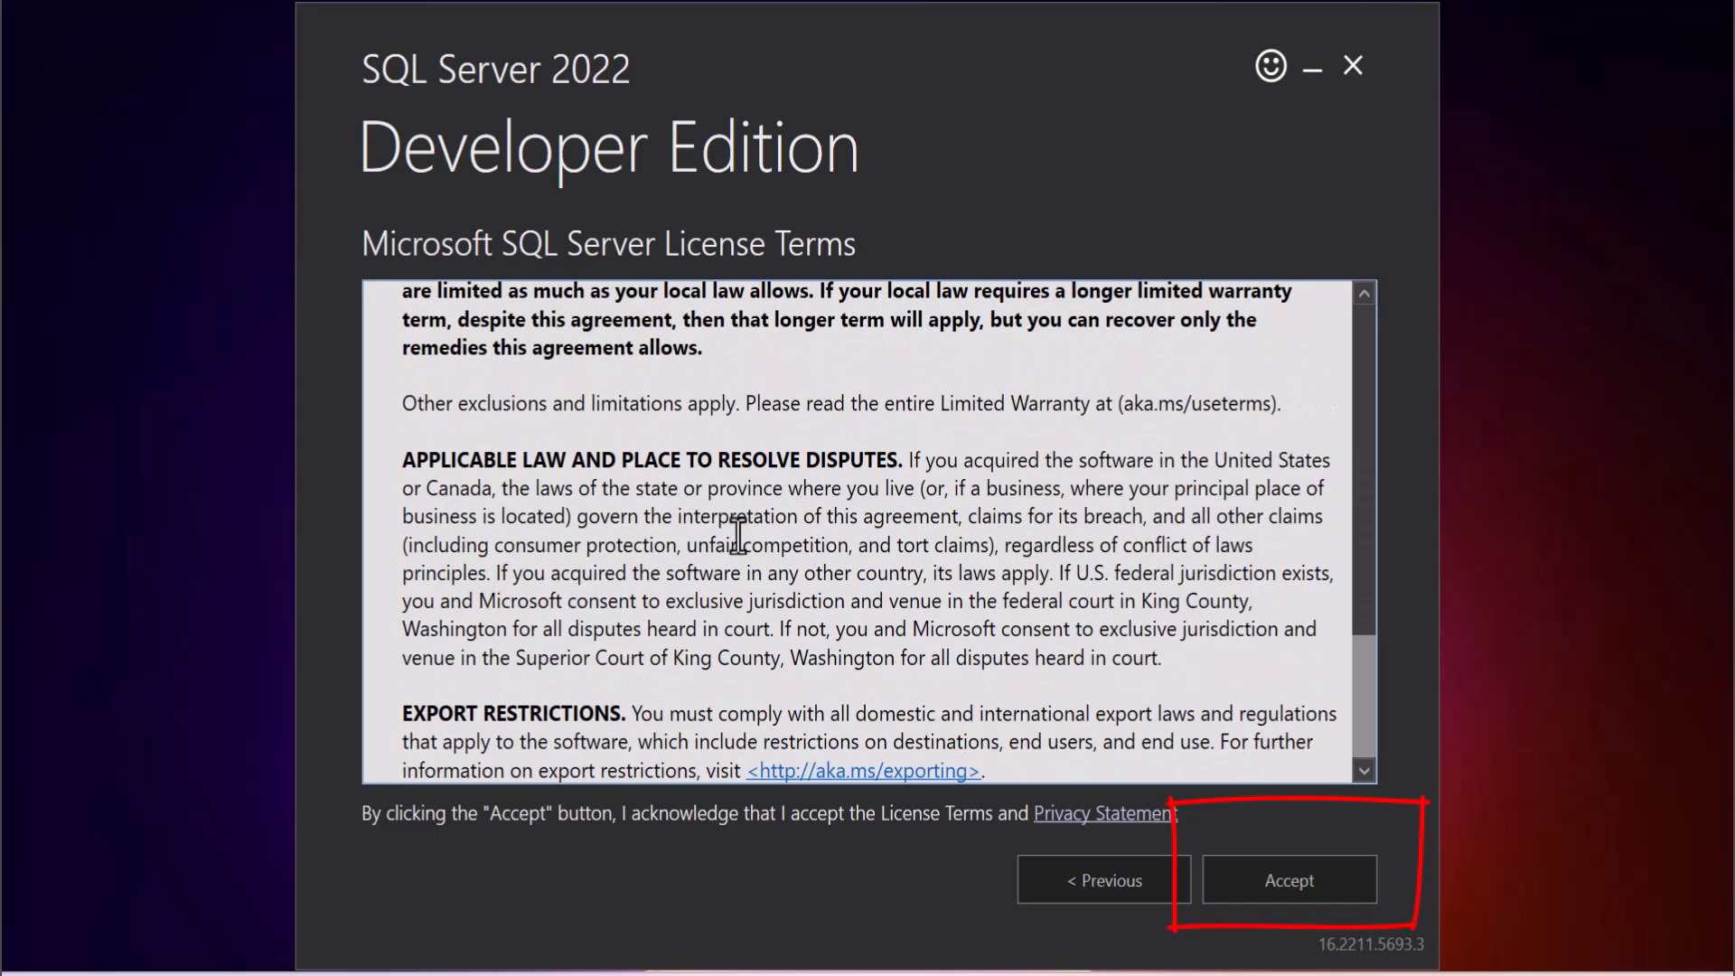
click(1328, 875)
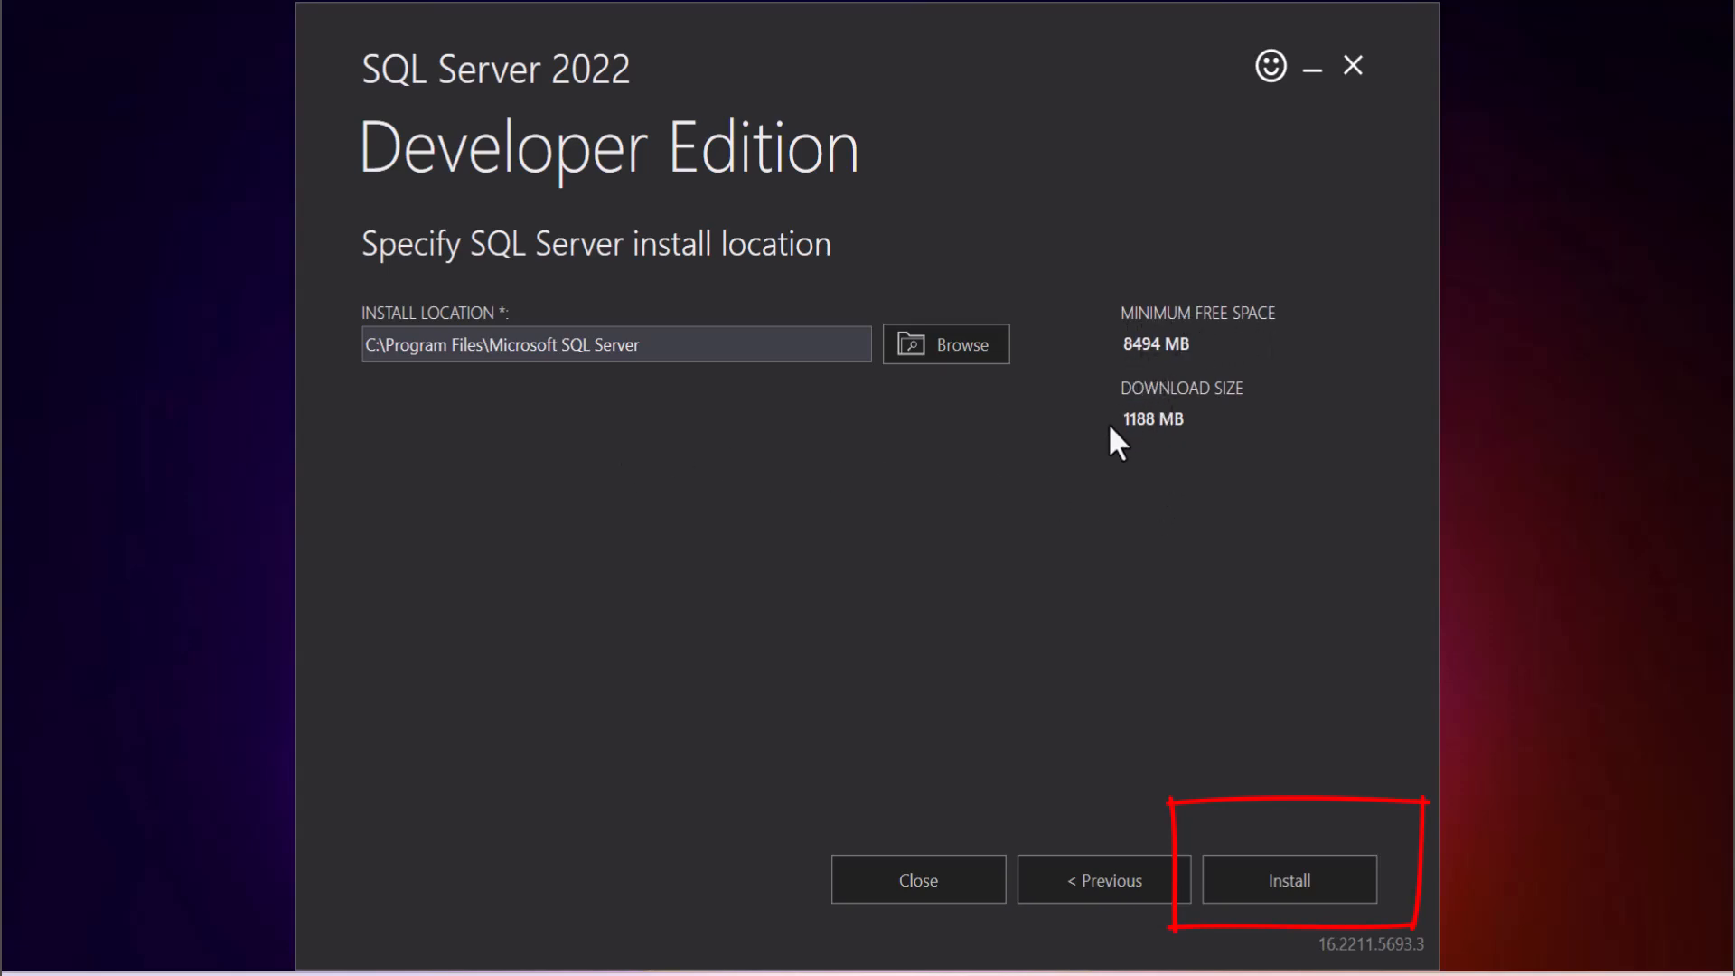
click(1274, 871)
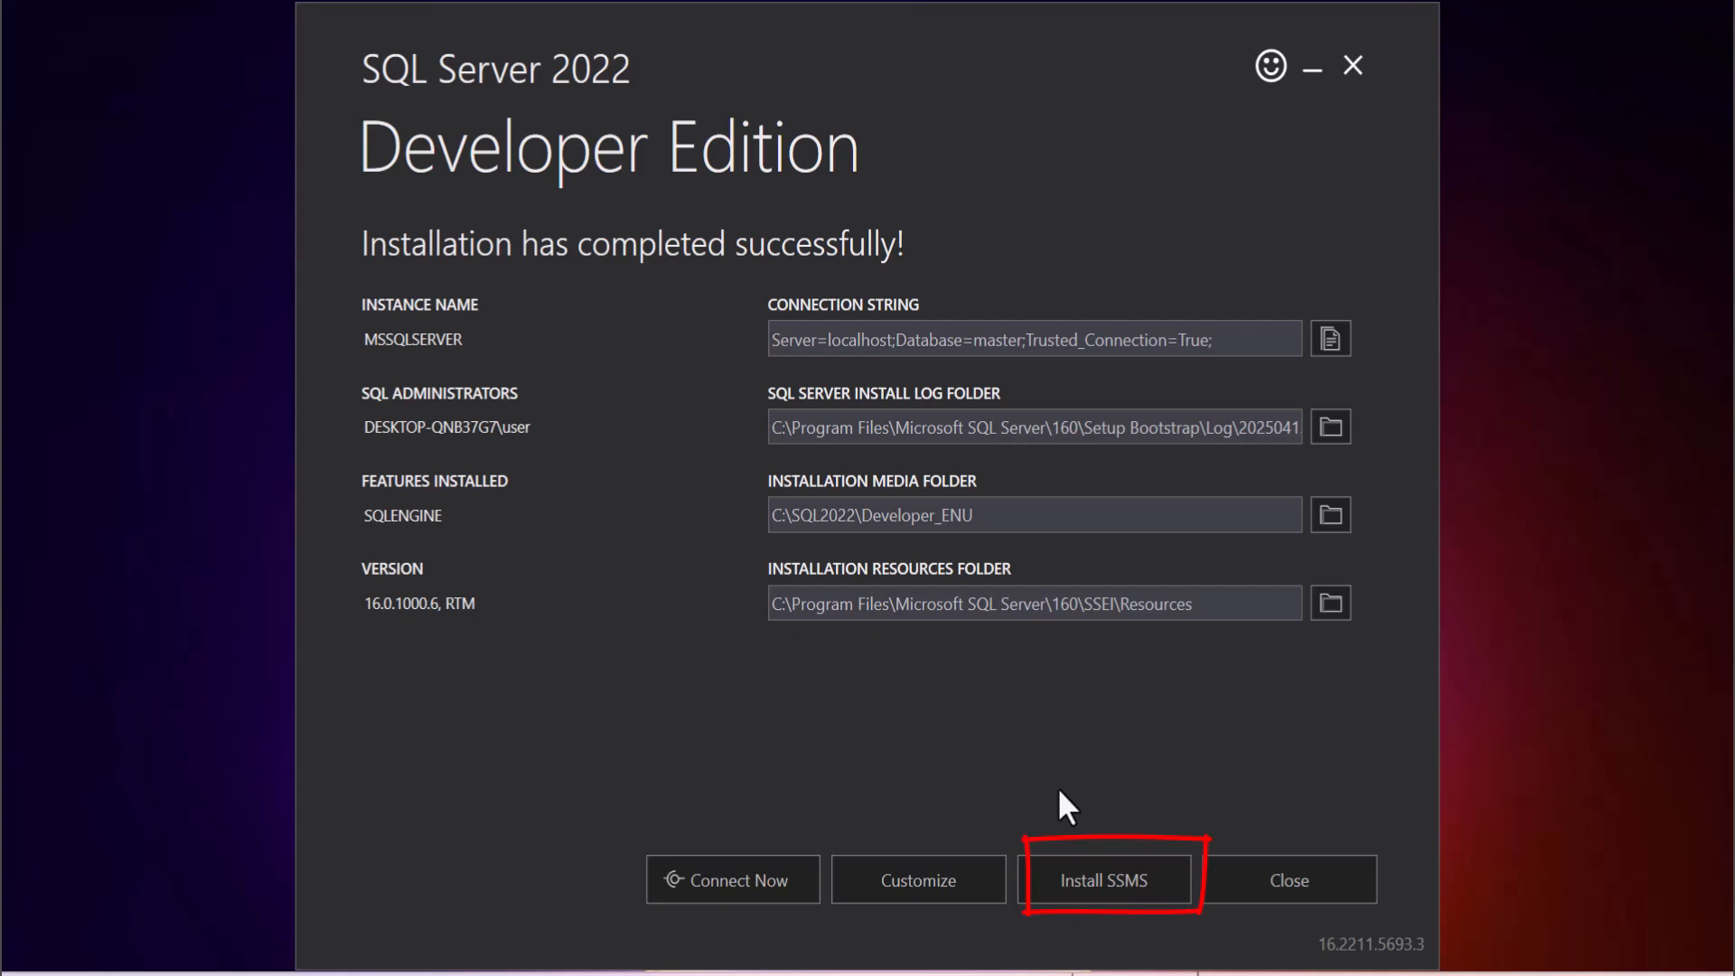
Go from the finished installer to the SSMS download page and download SQL Server Management Studio 20.2.1.
click(1130, 871)
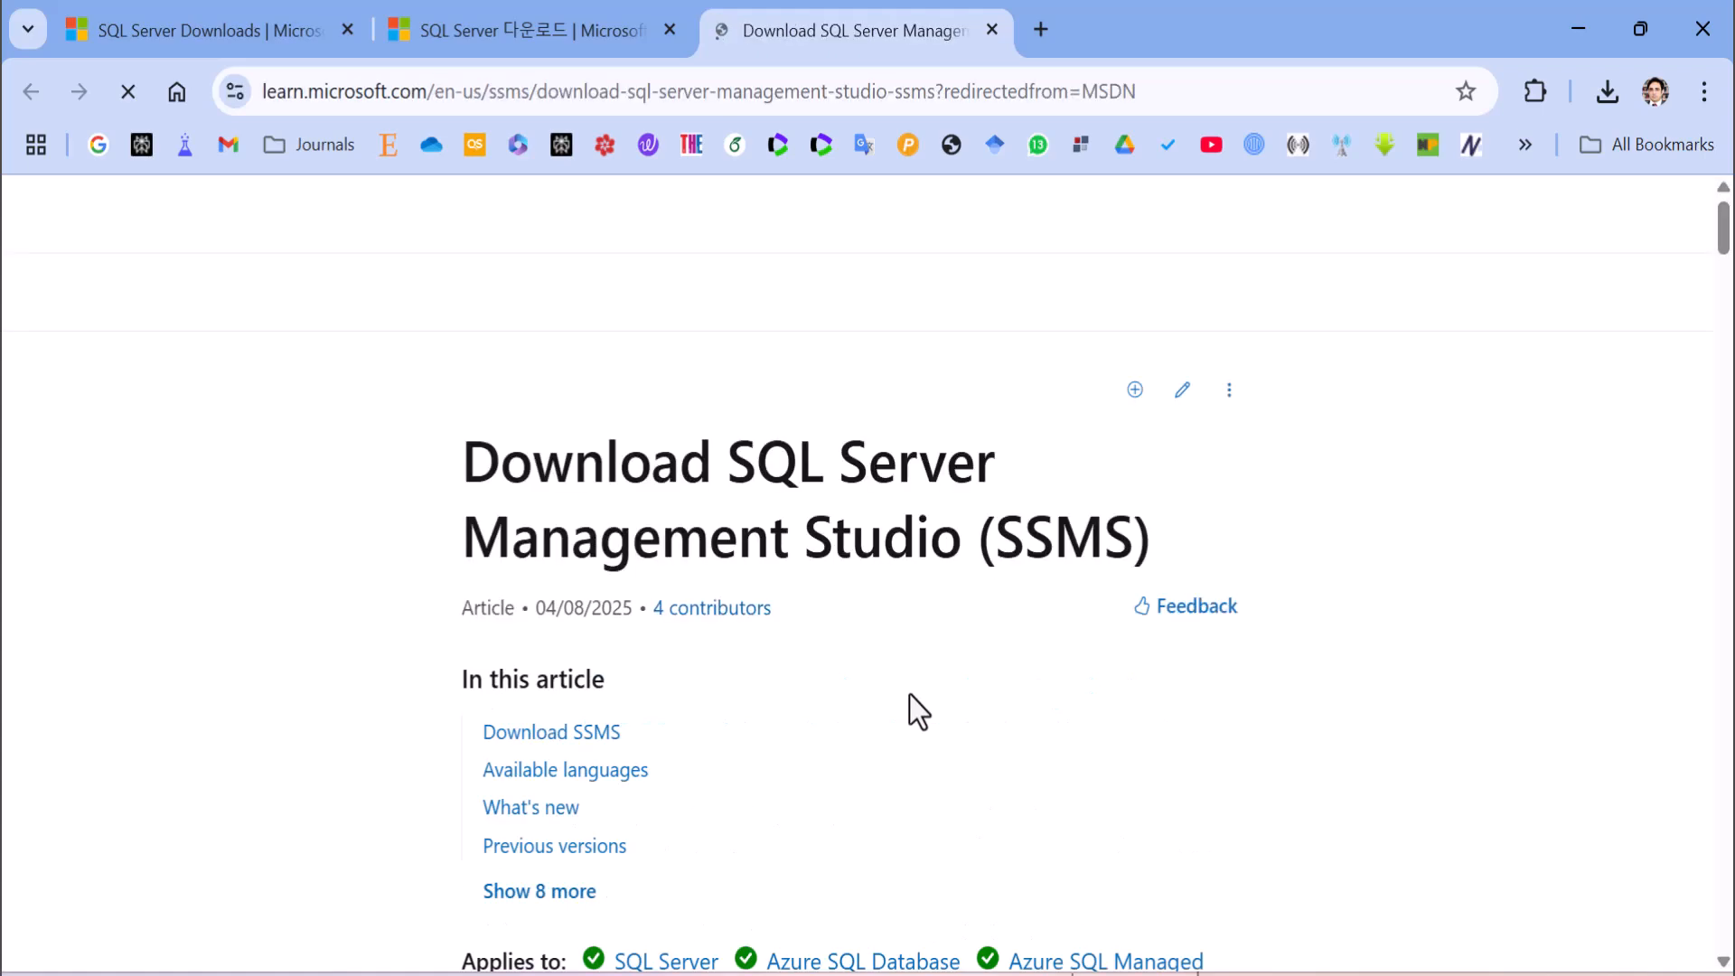
scroll(810, 647, down, 3)
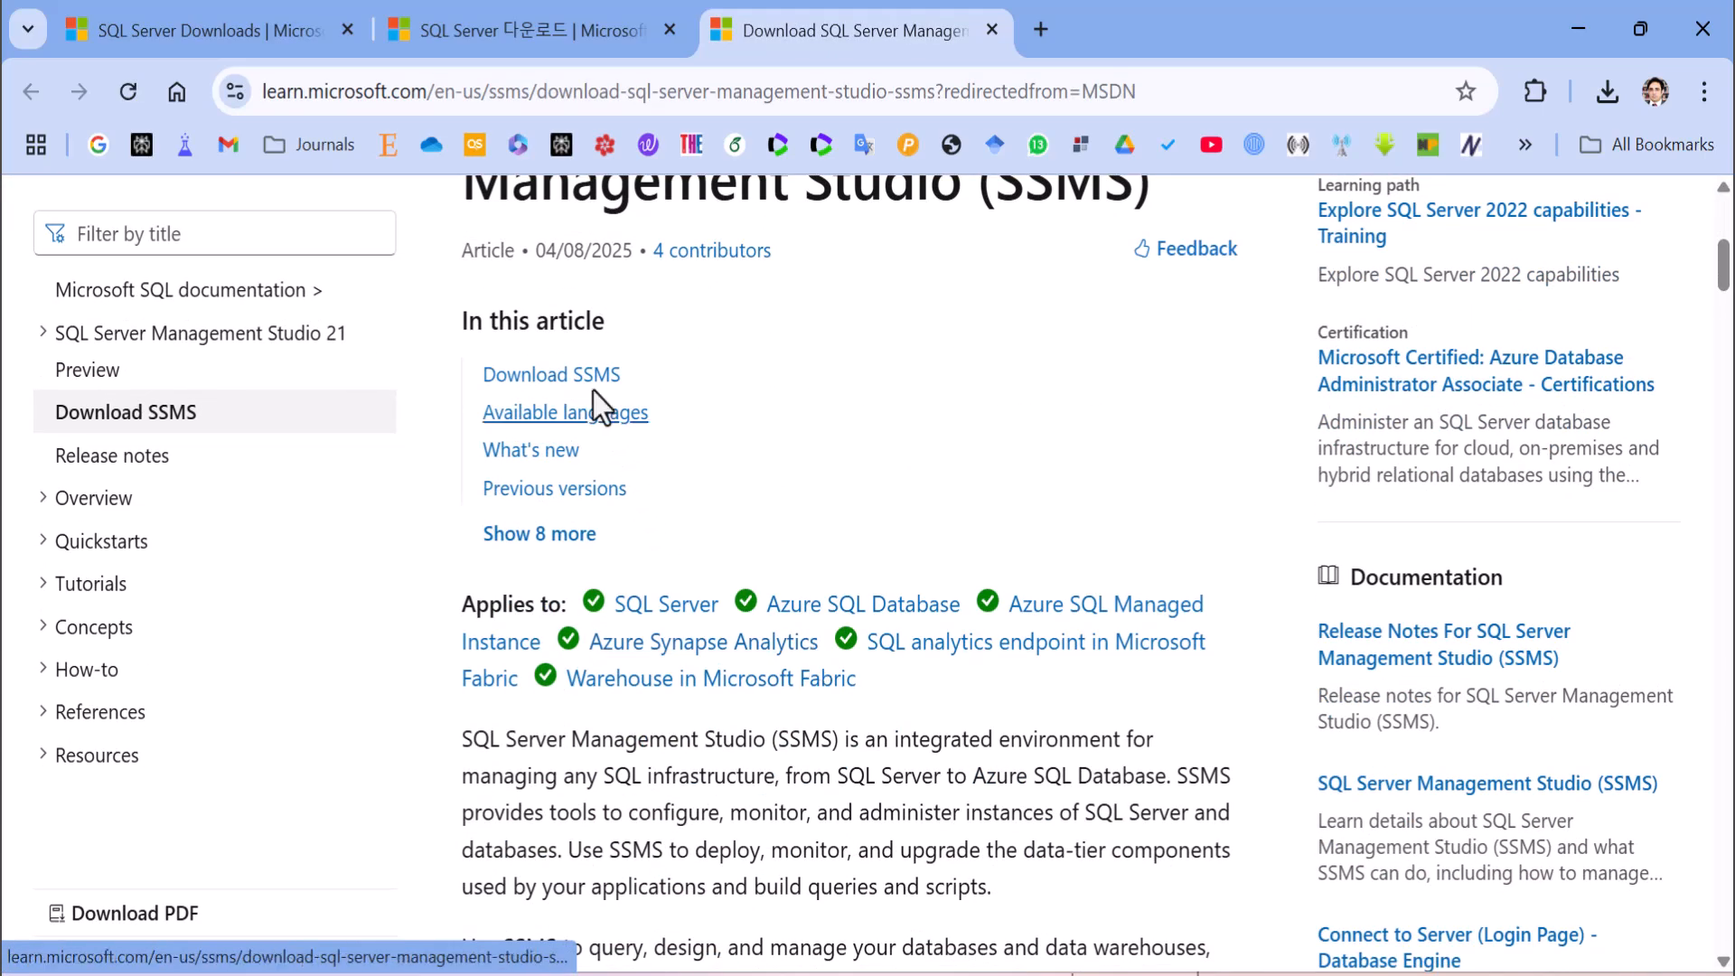
click(592, 376)
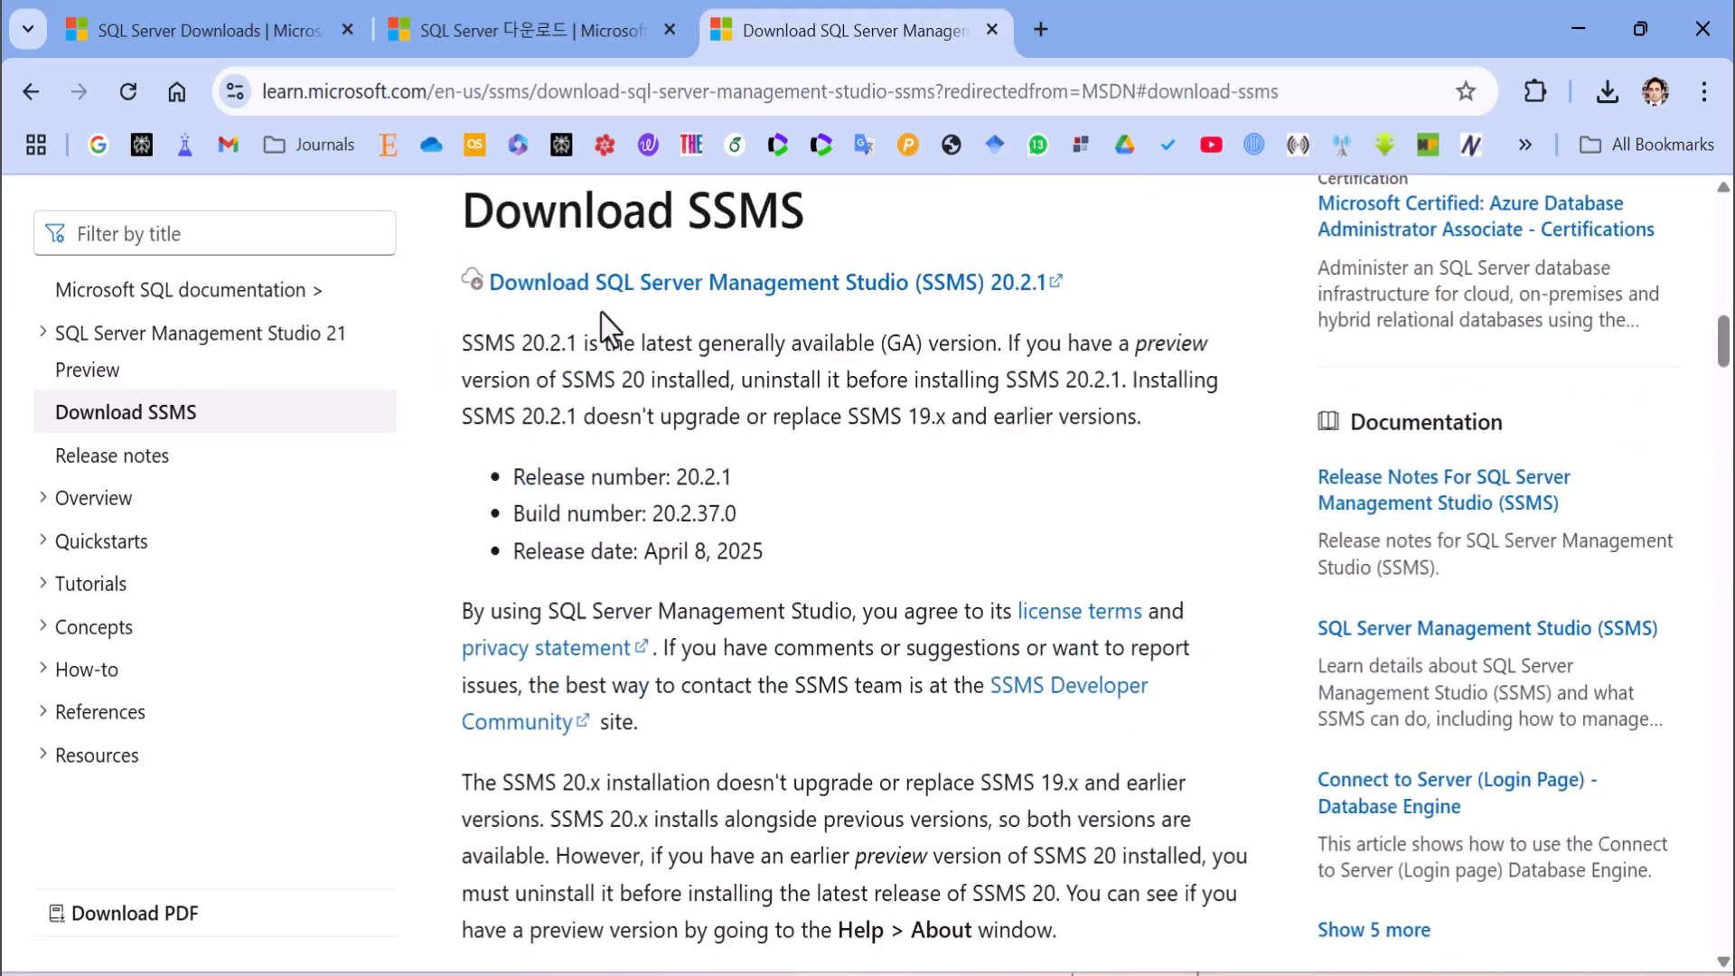
click(589, 298)
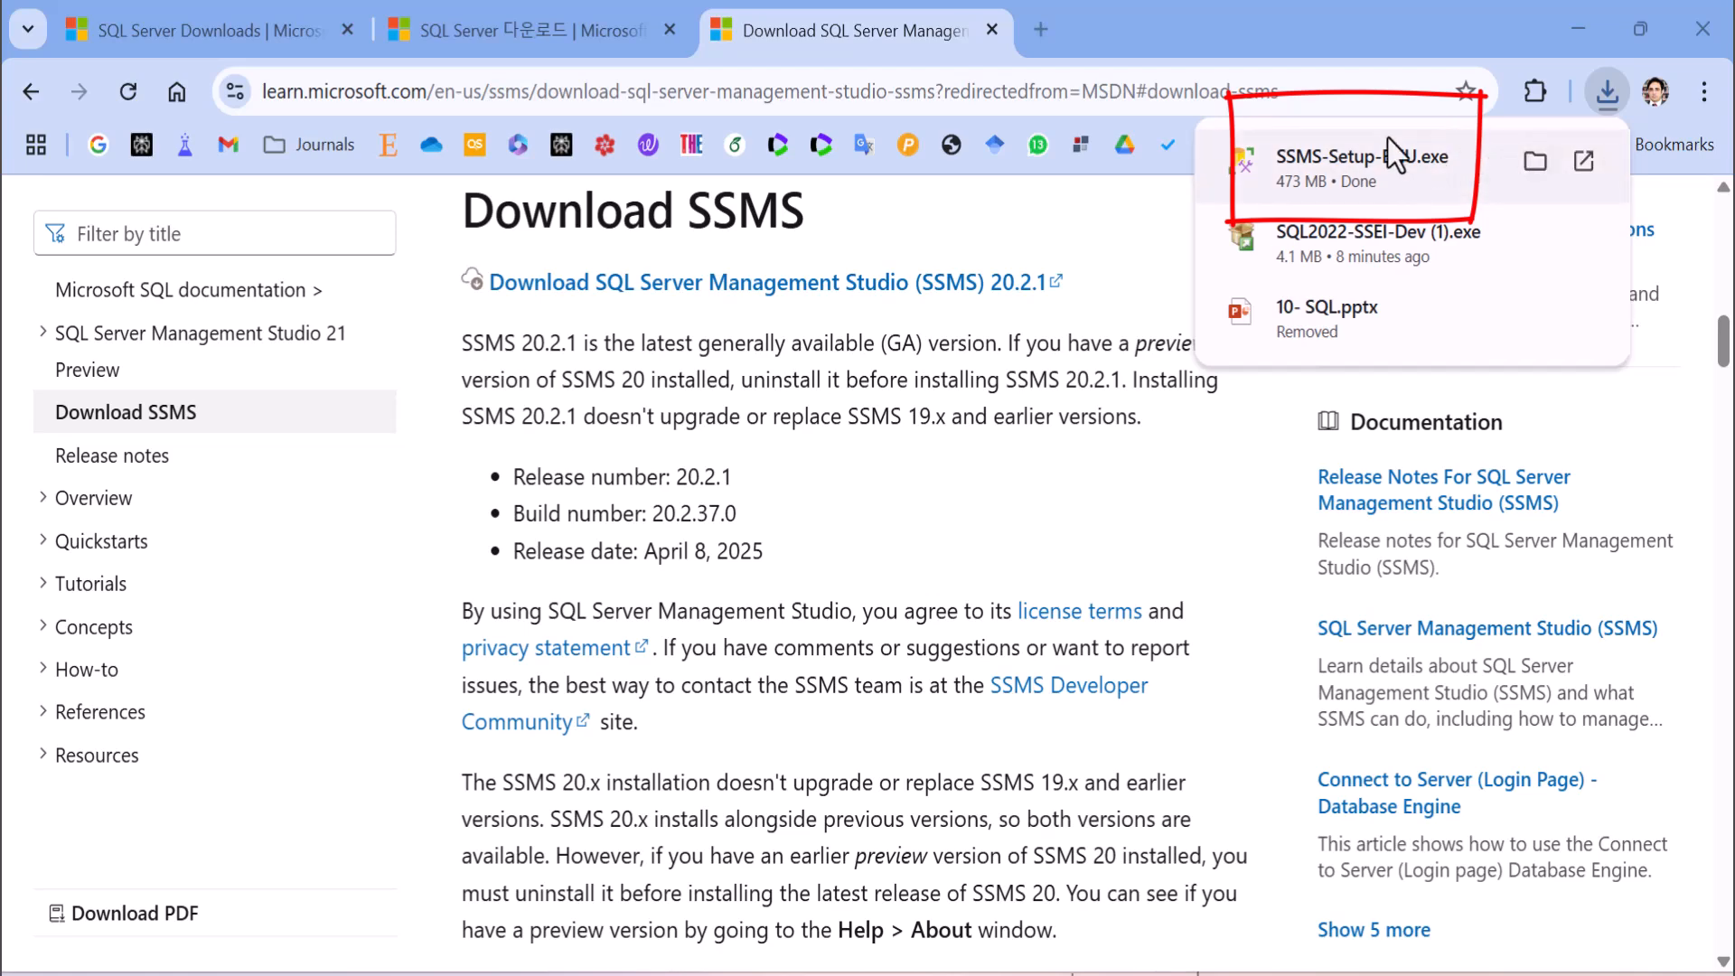
Run SSMS-Setup-ENU.exe, install Management Studio in its default location, and close the completed setup.
click(1374, 169)
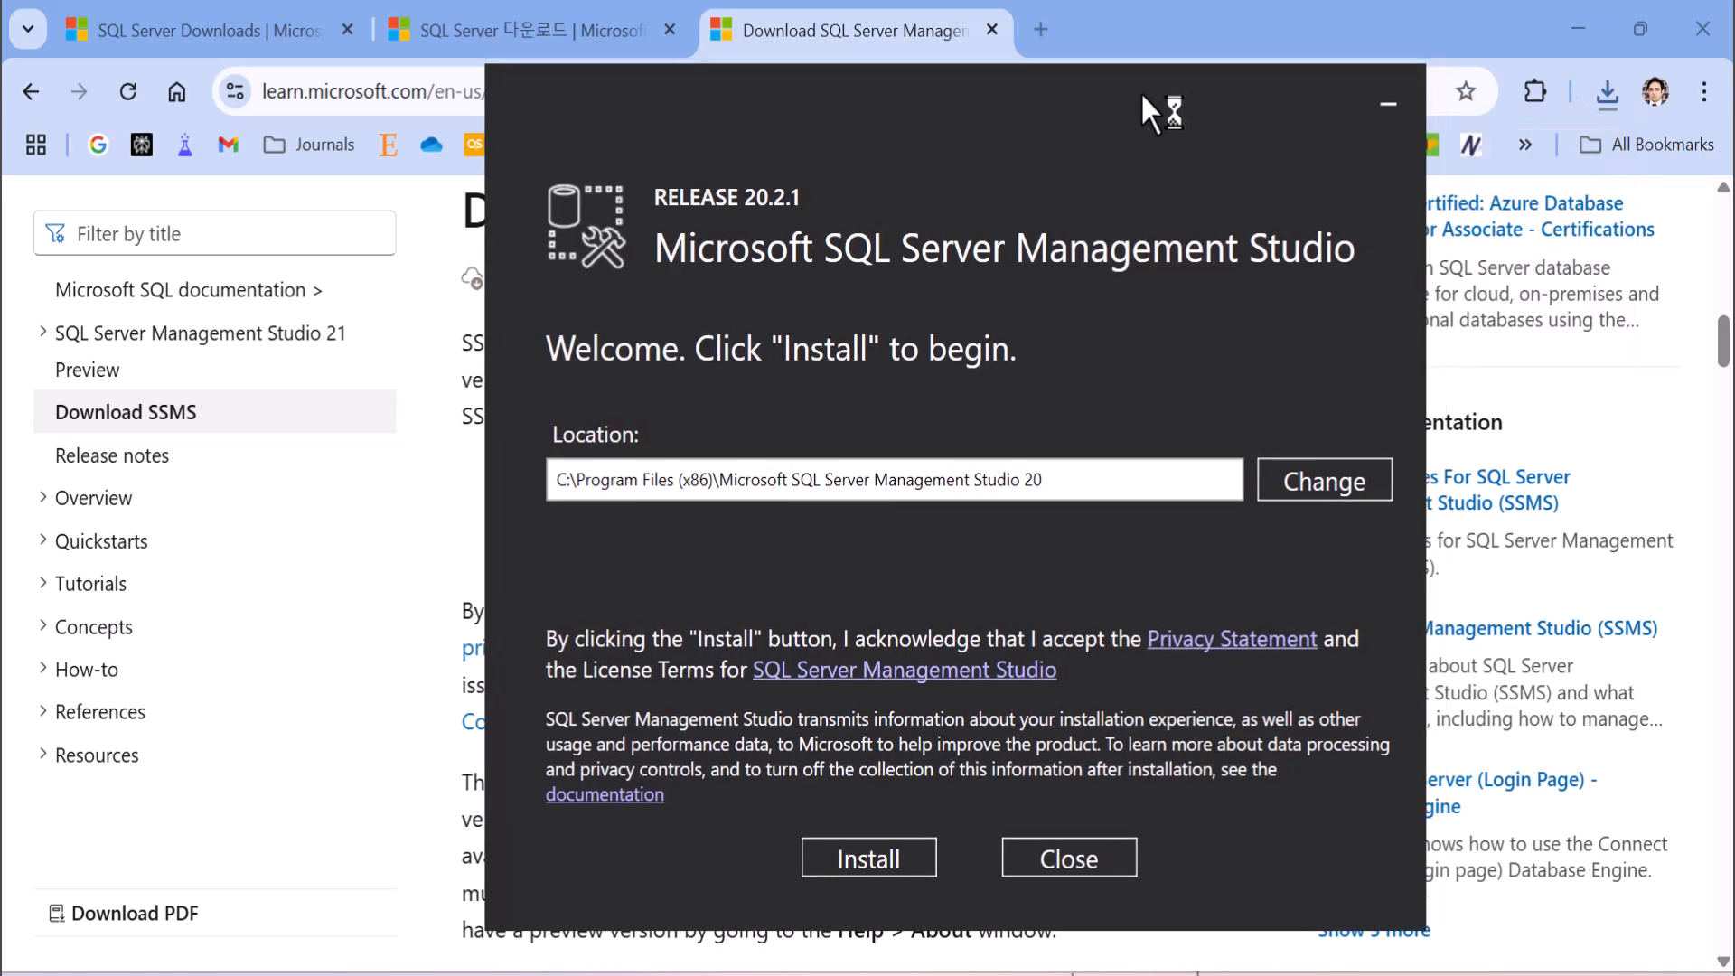
click(1588, 5)
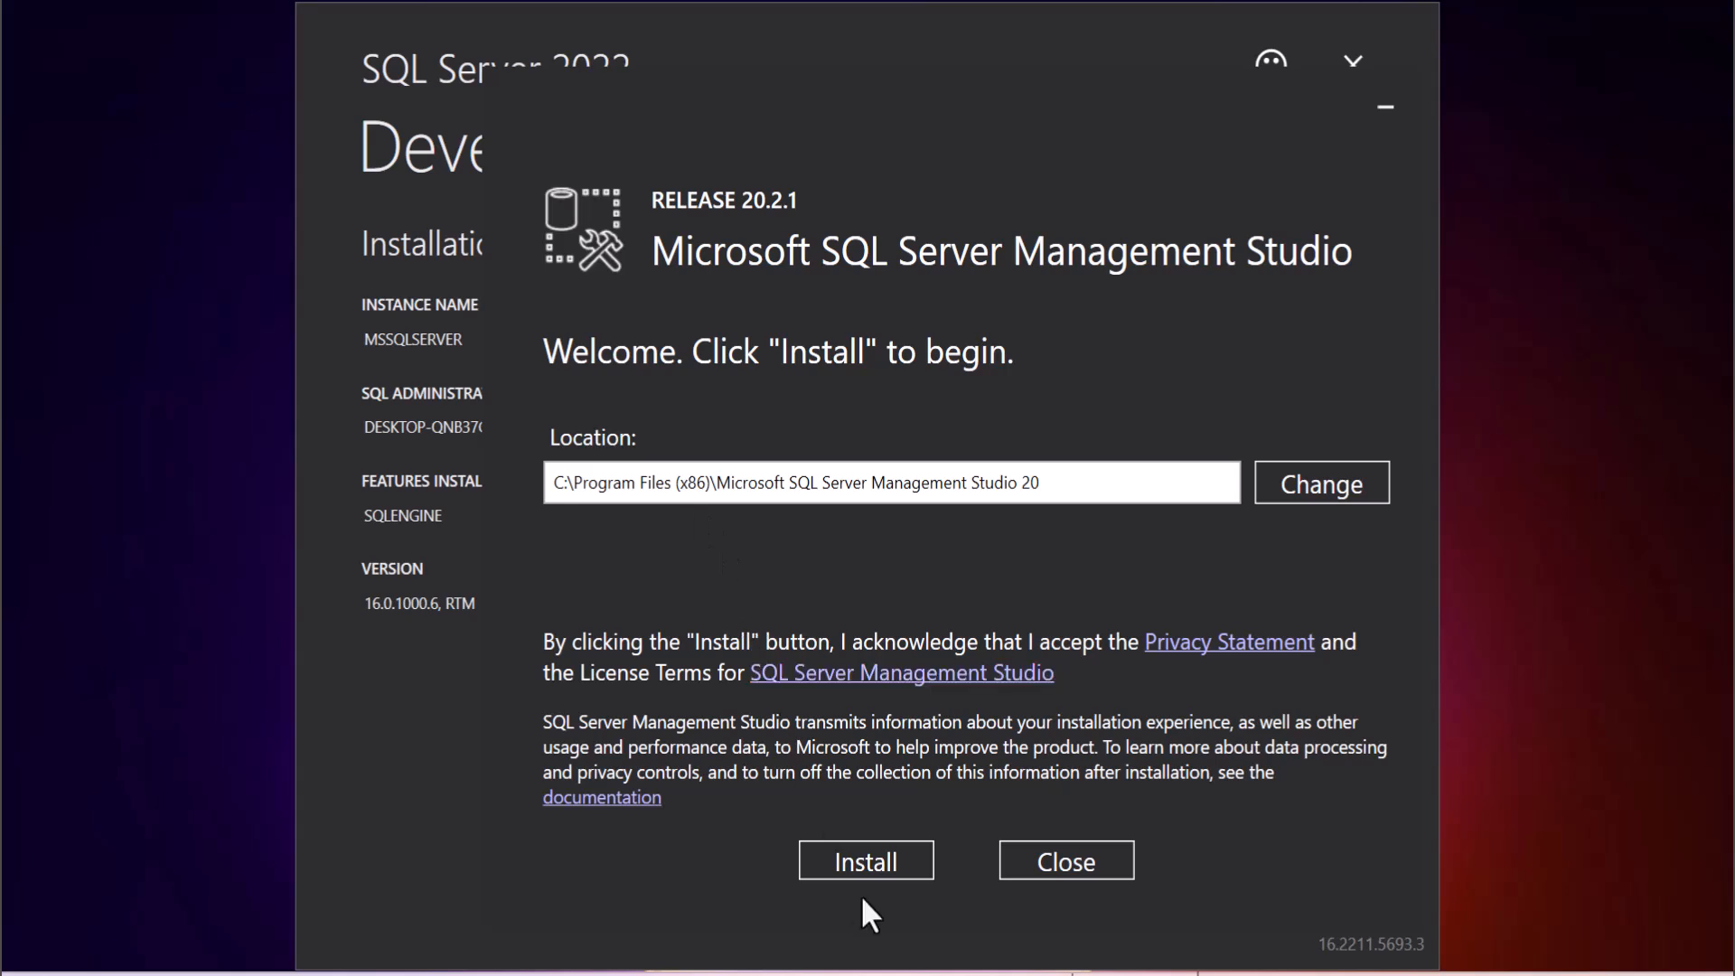
click(854, 860)
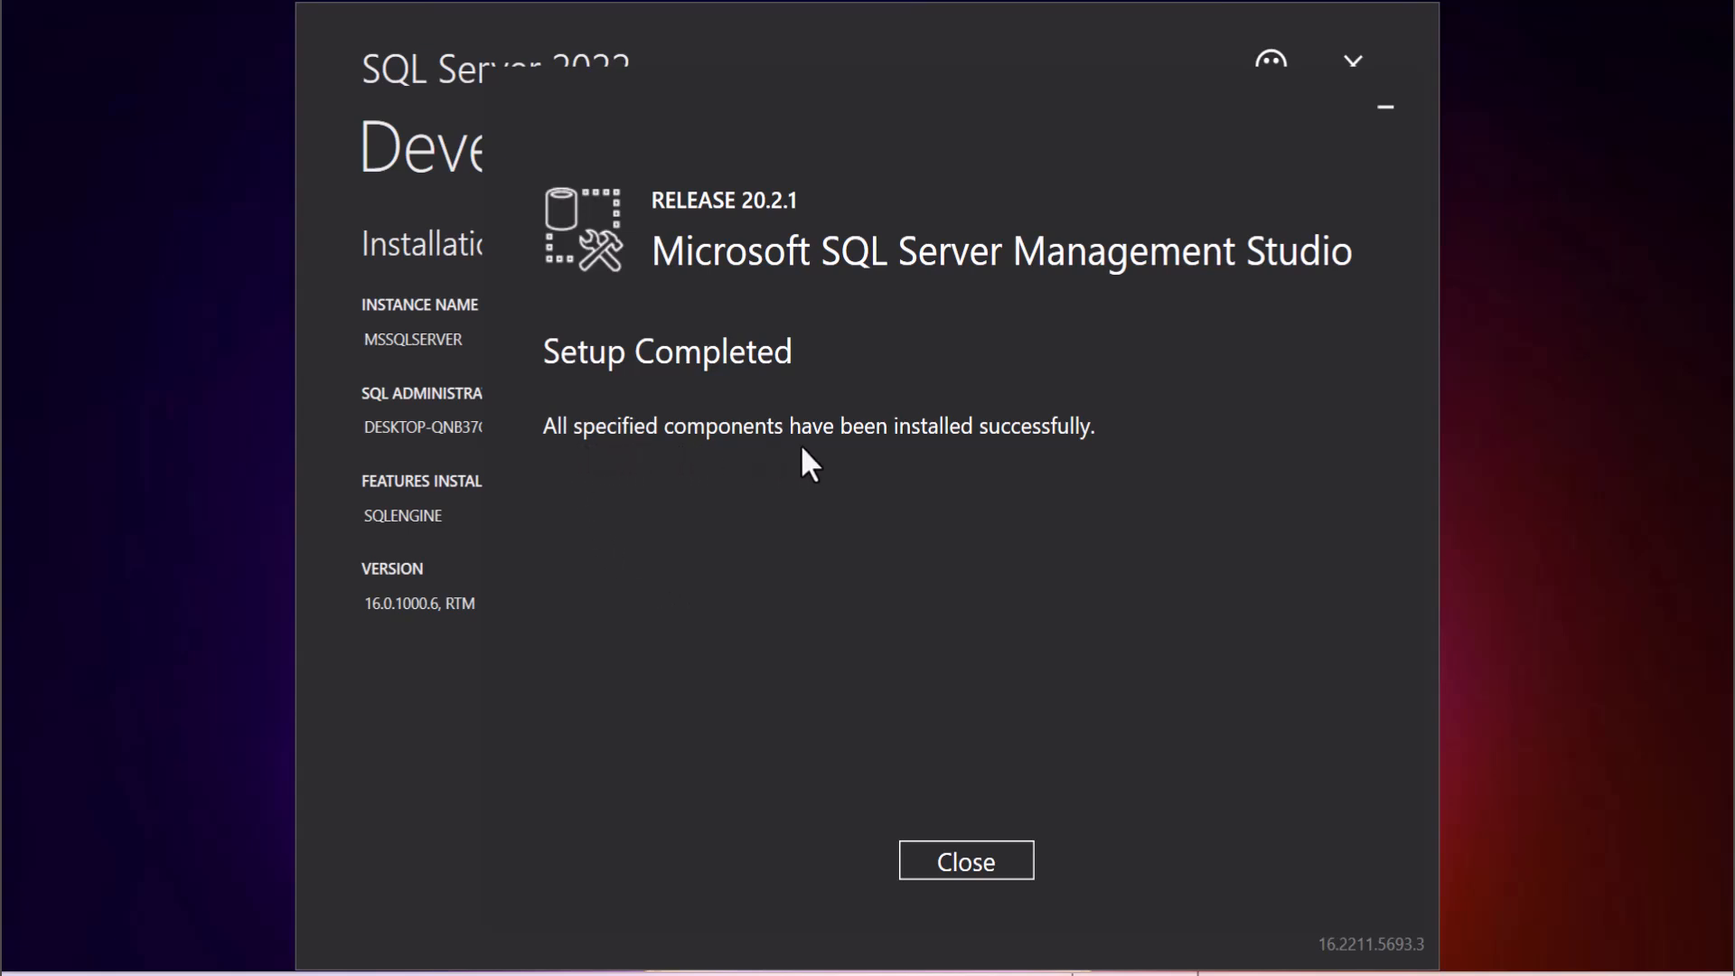
click(992, 863)
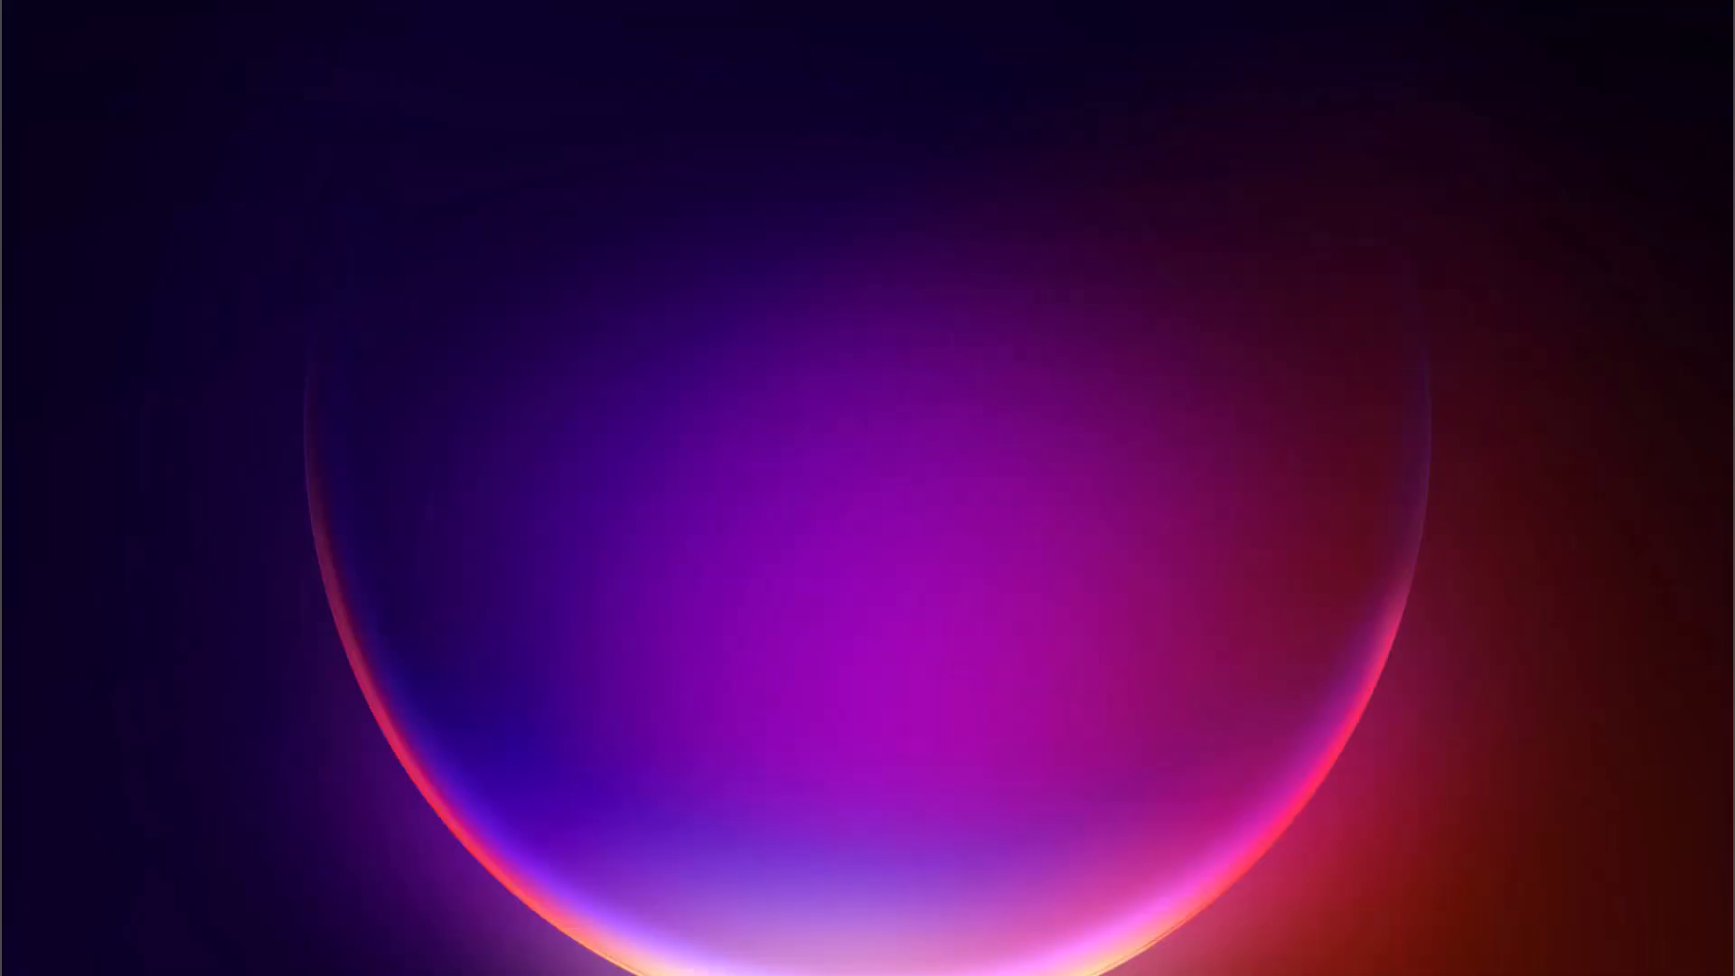
Find SQL Server Management Studio 20 by searching Windows for "ssms" and launch it.
key(super)
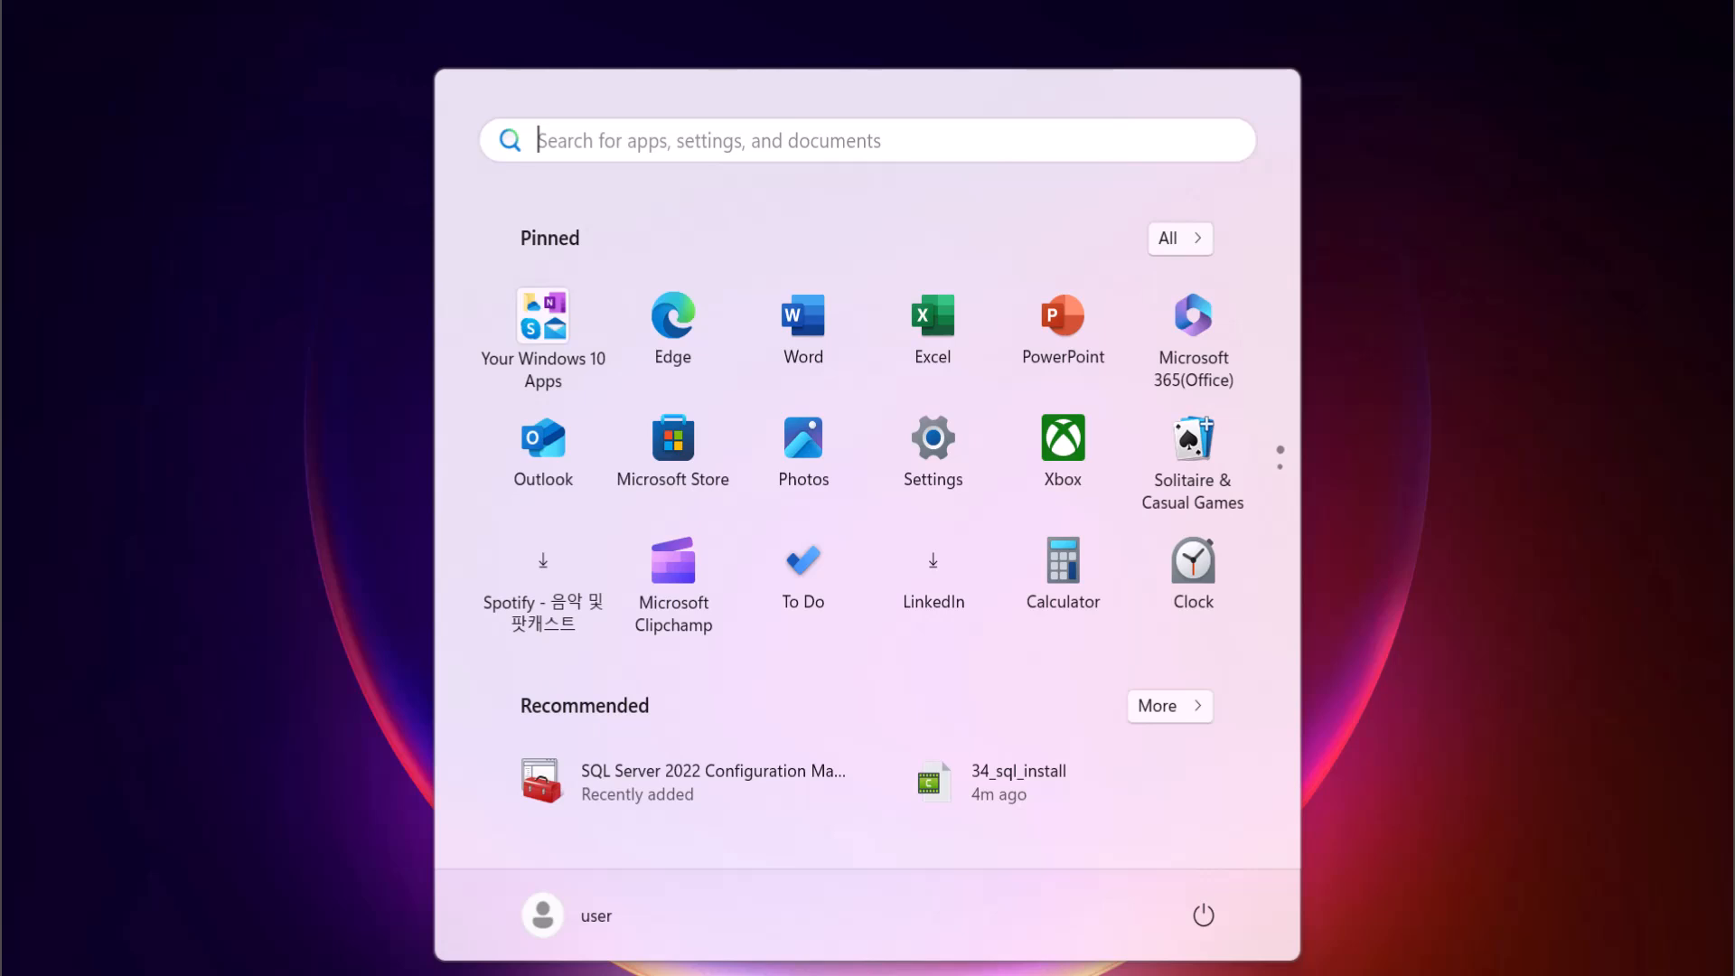
text(ssms)
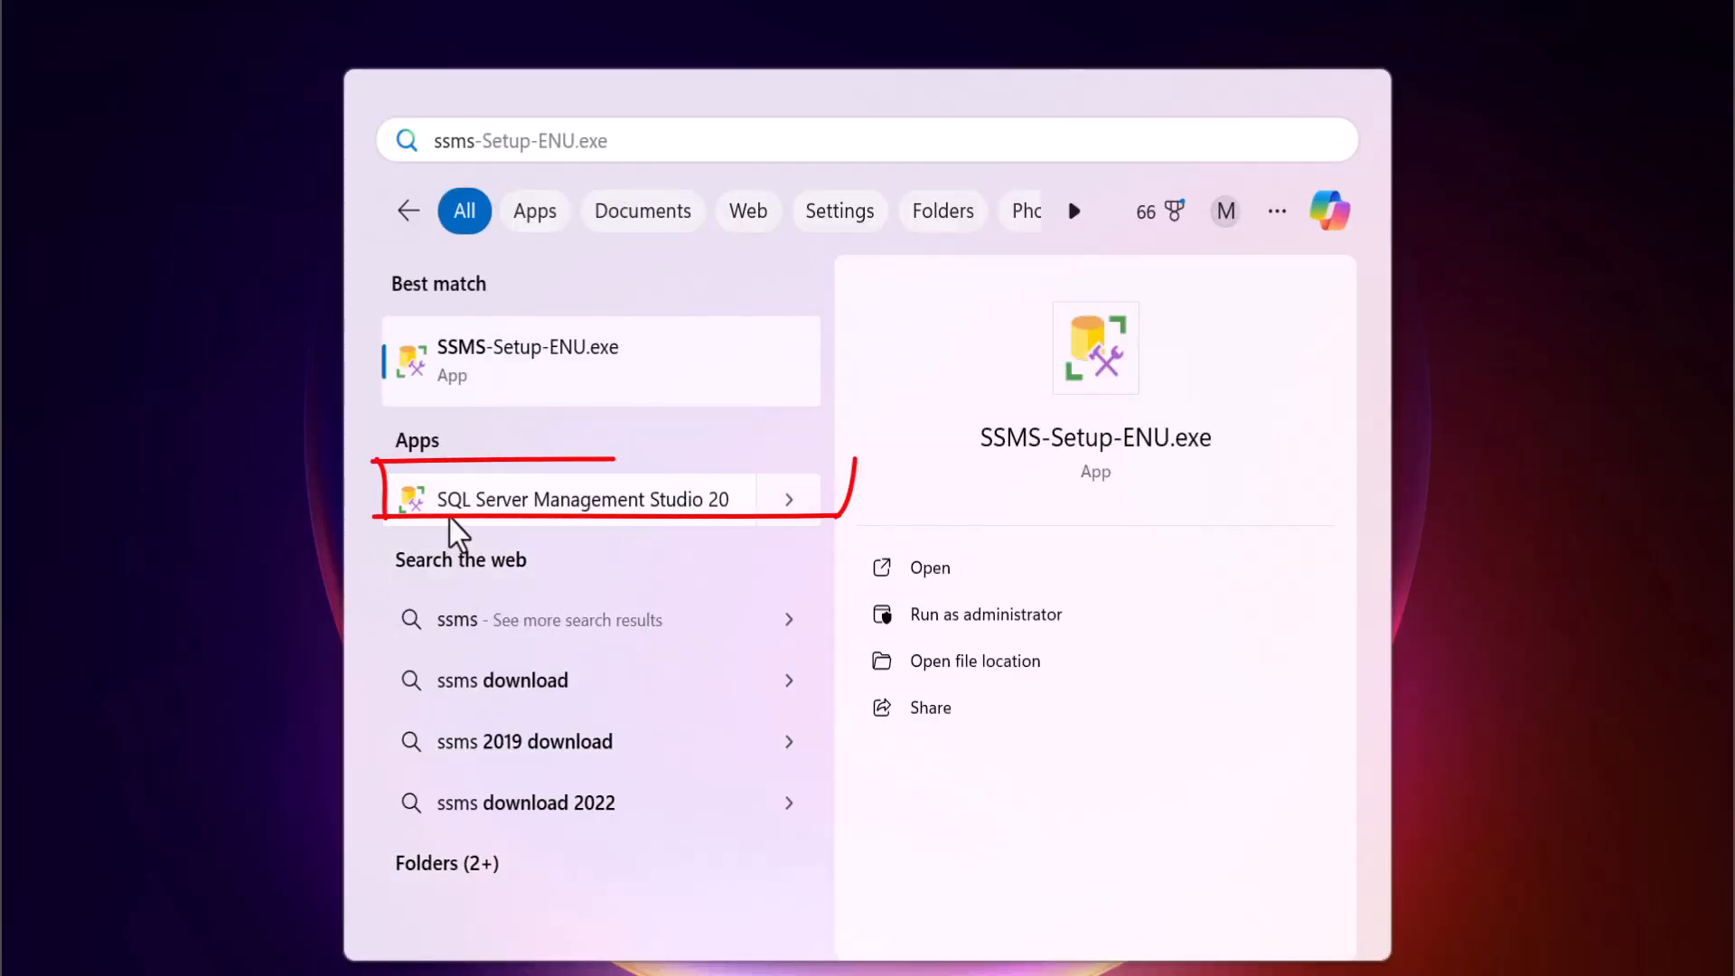
click(663, 514)
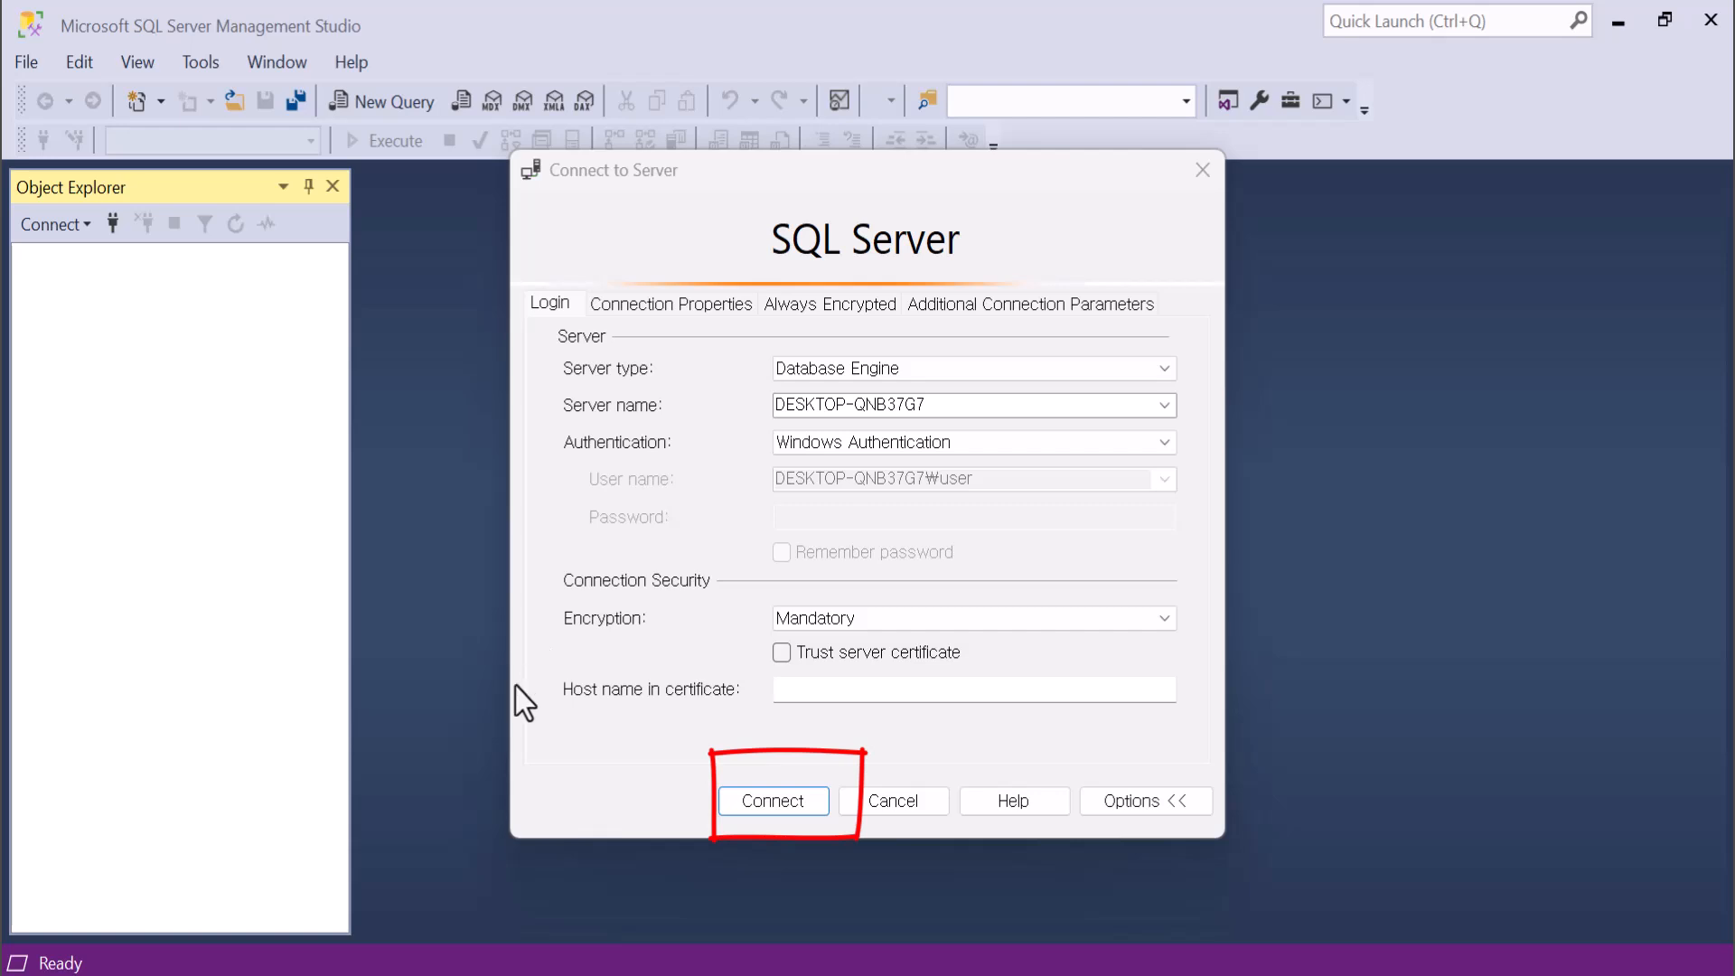
Connect to the local Database Engine using Windows Authentication and mandatory encryption, with the server certificate trusted.
click(763, 803)
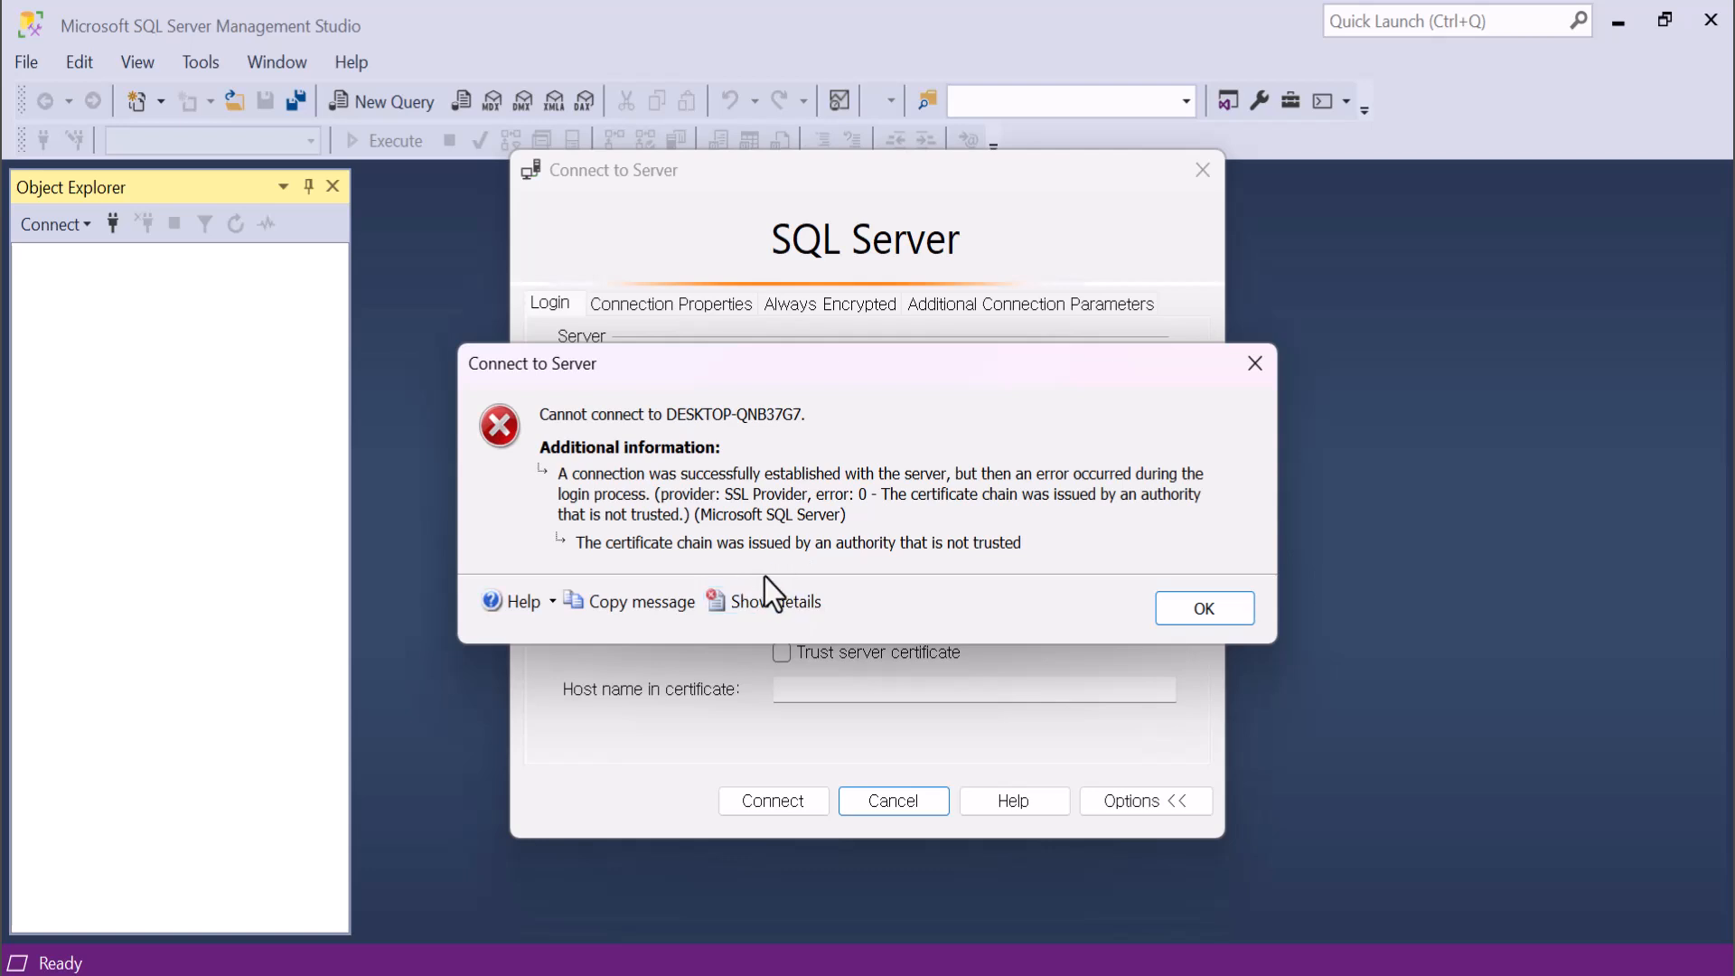
click(1207, 620)
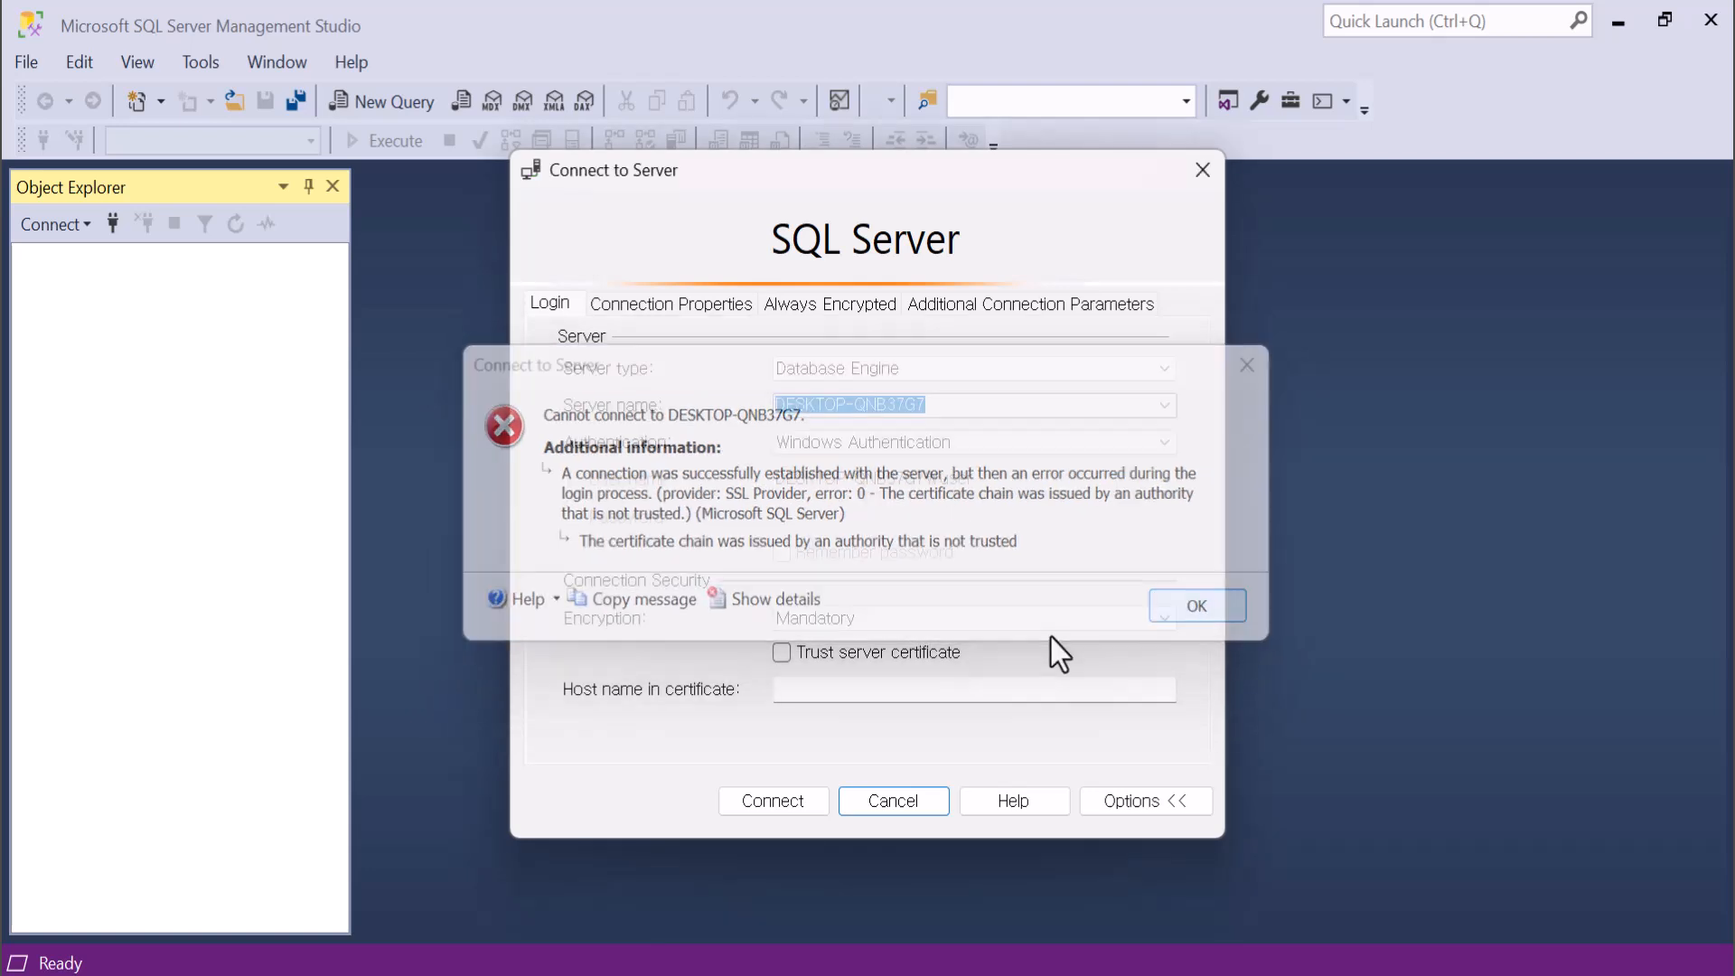
click(781, 654)
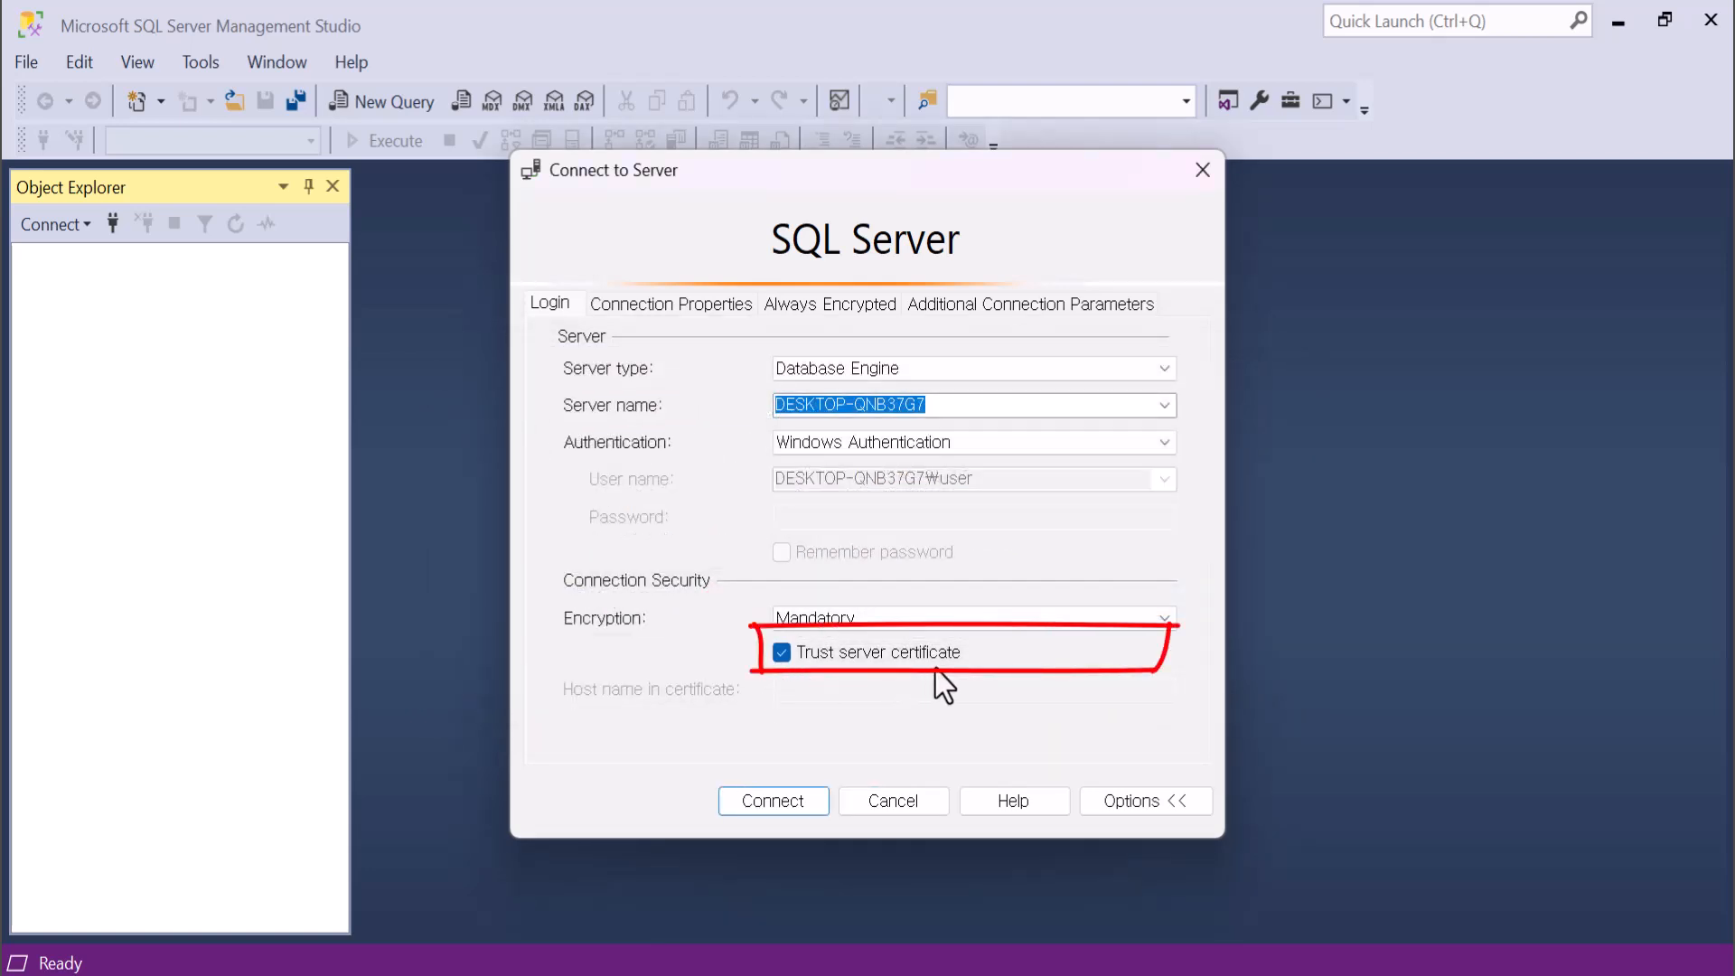
click(766, 802)
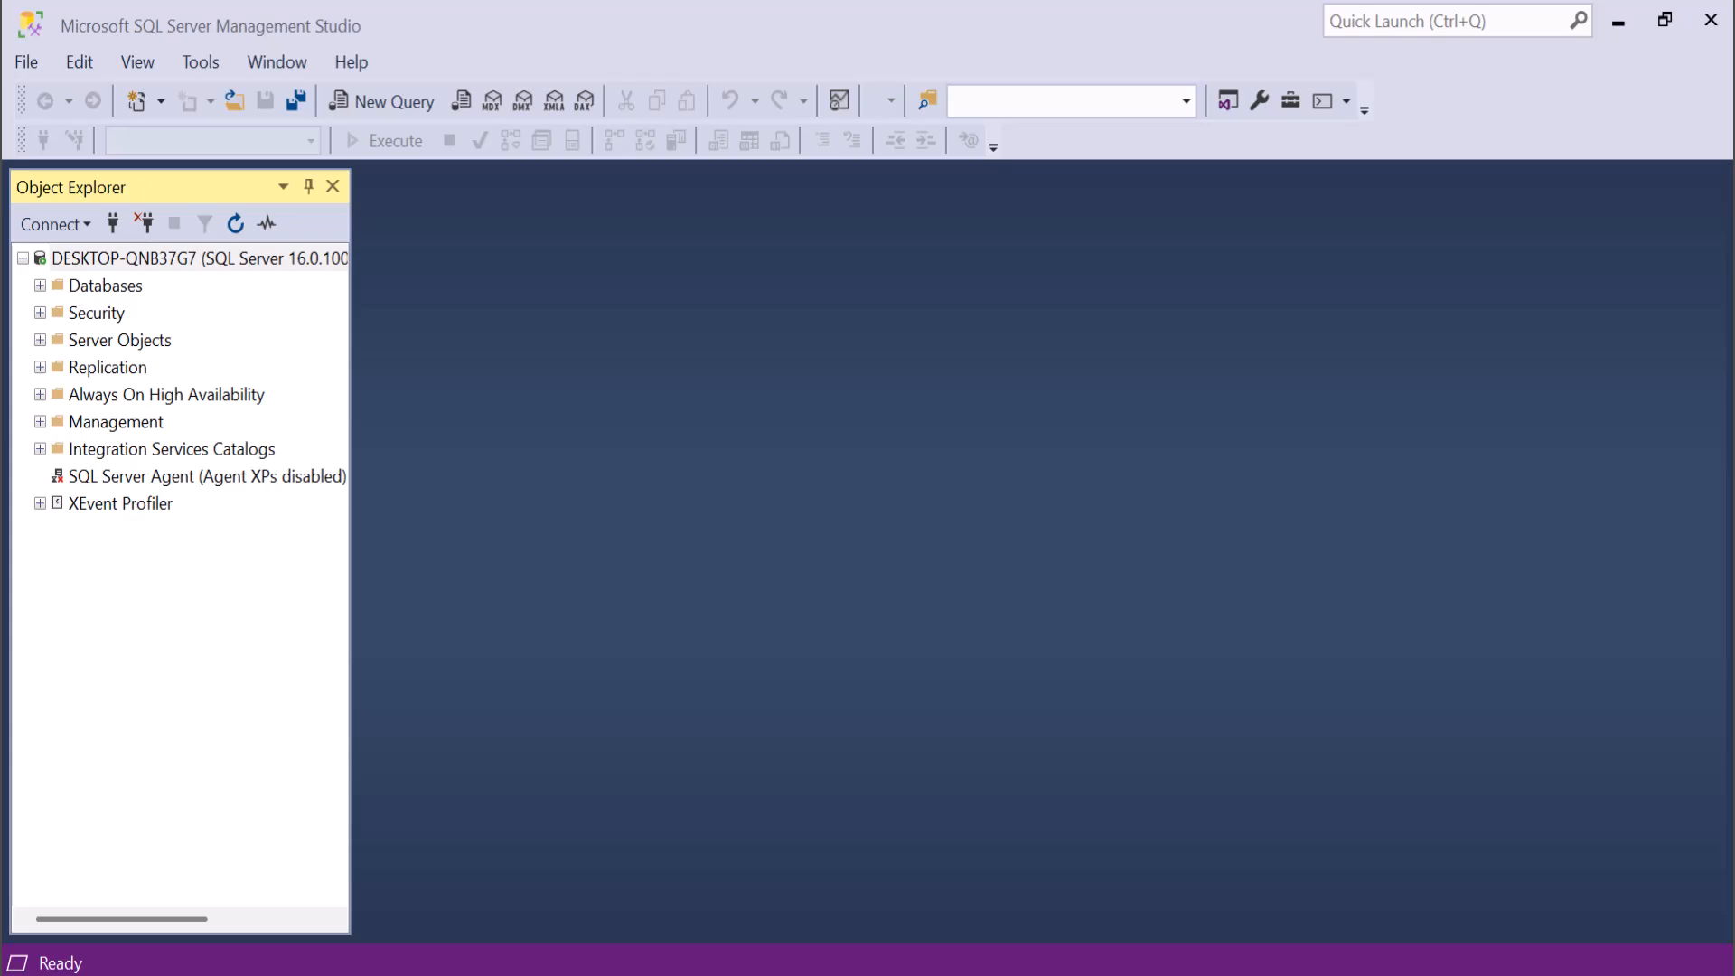
mouse_move(430, 714)
mouse_down()
mouse_move(194, 891)
mouse_move(109, 926)
mouse_up()
mouse_move(268, 949)
mouse_down()
mouse_move(70, 904)
mouse_move(131, 759)
mouse_up()
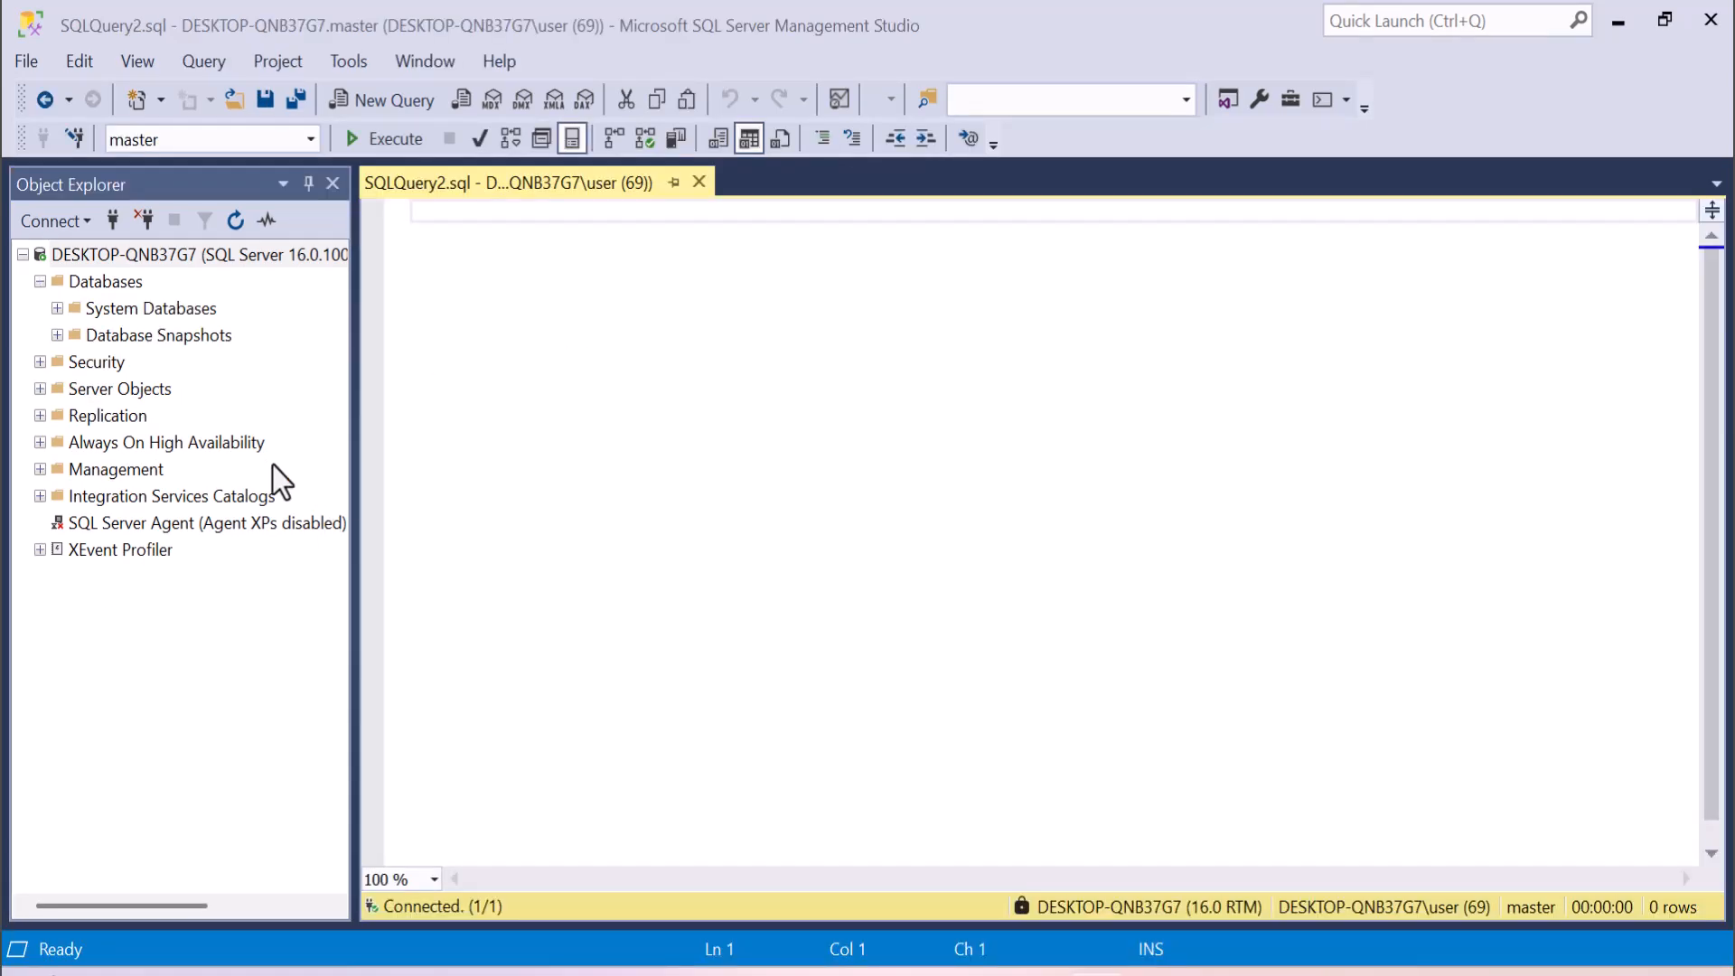
Examine which databases are available to the open query, leaving master selected.
click(309, 138)
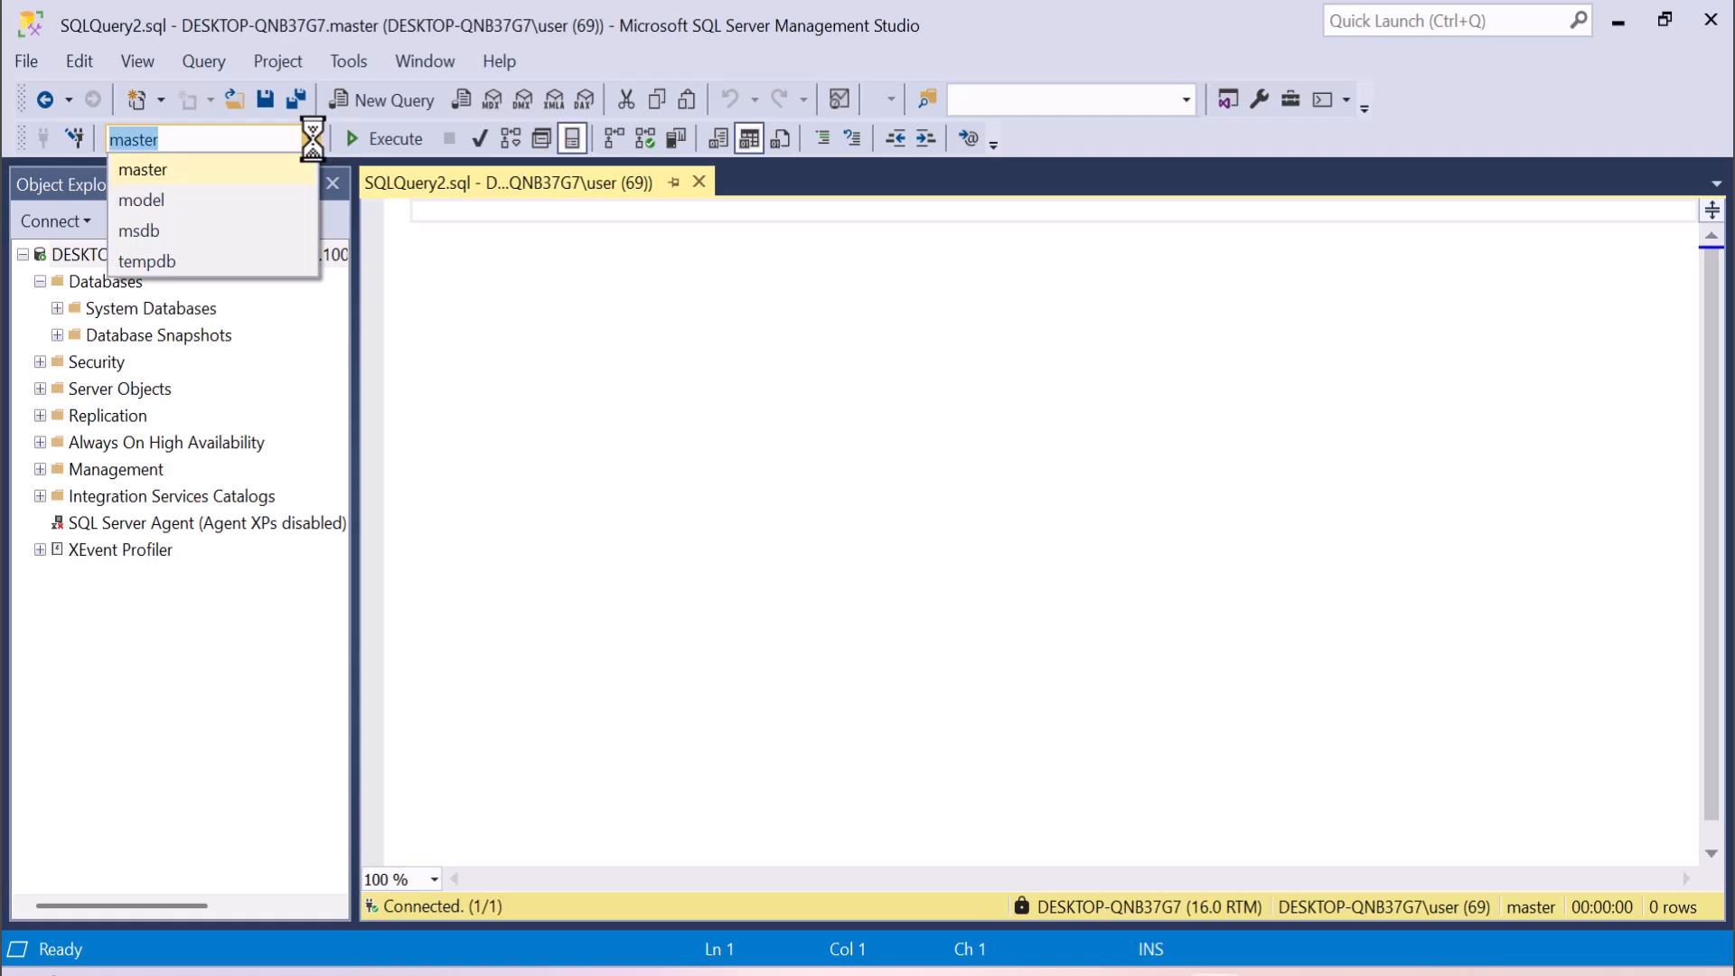
click(418, 306)
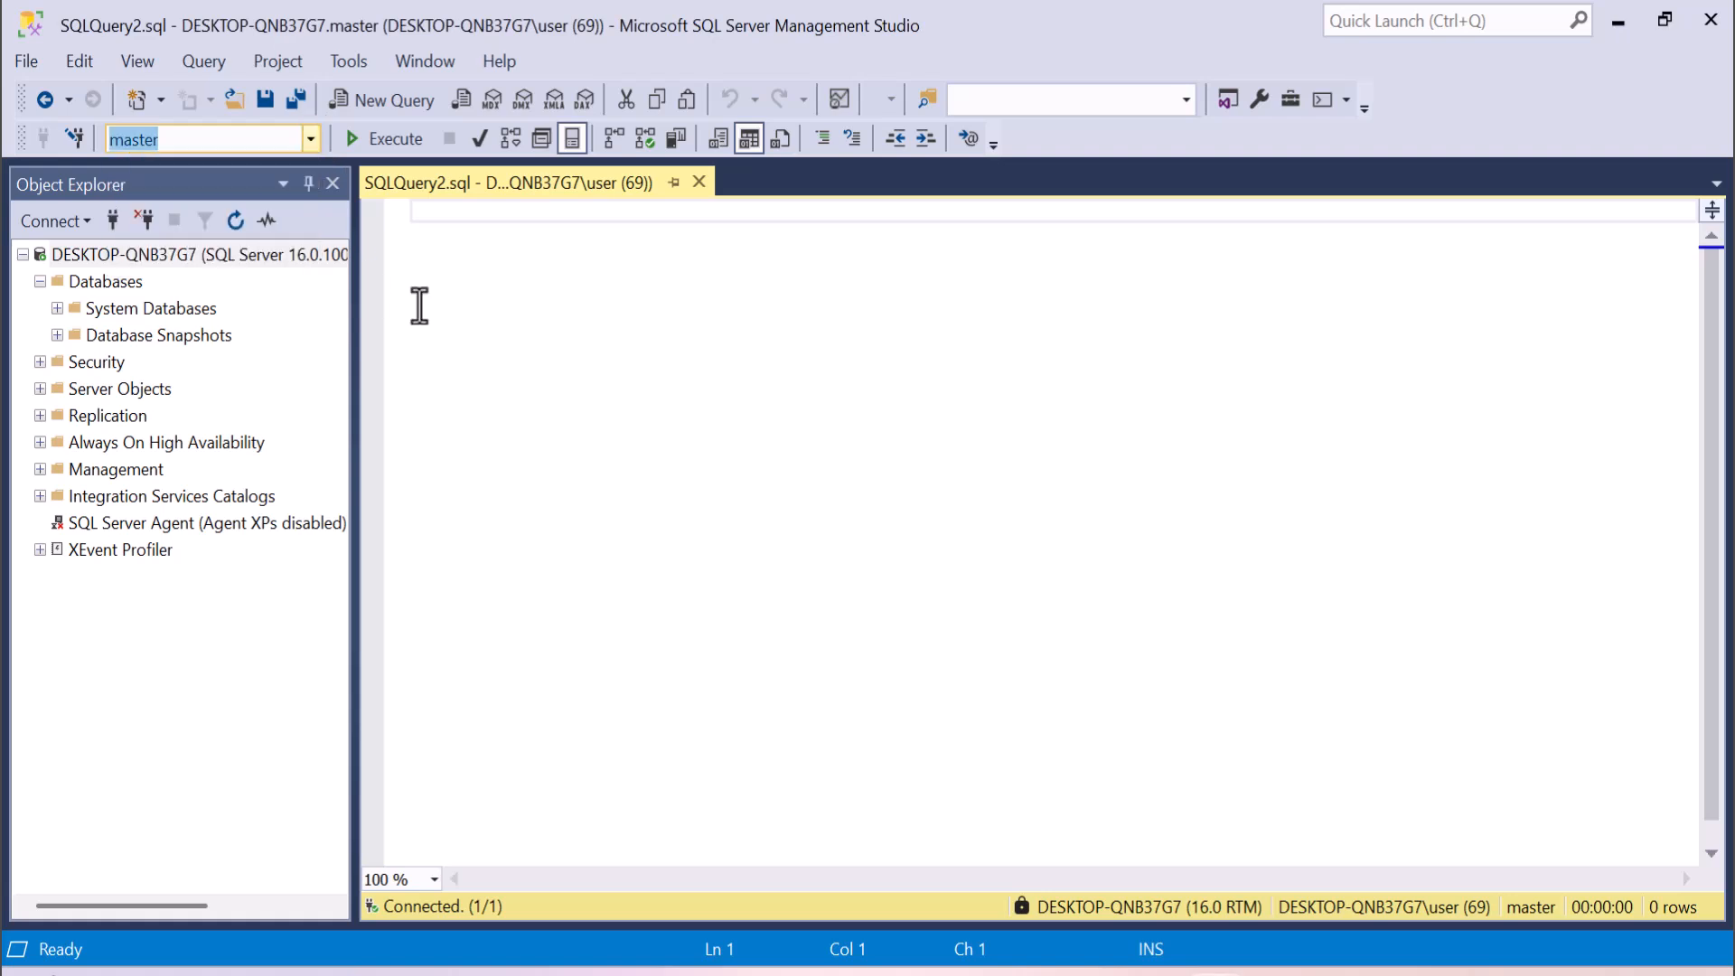
click(310, 138)
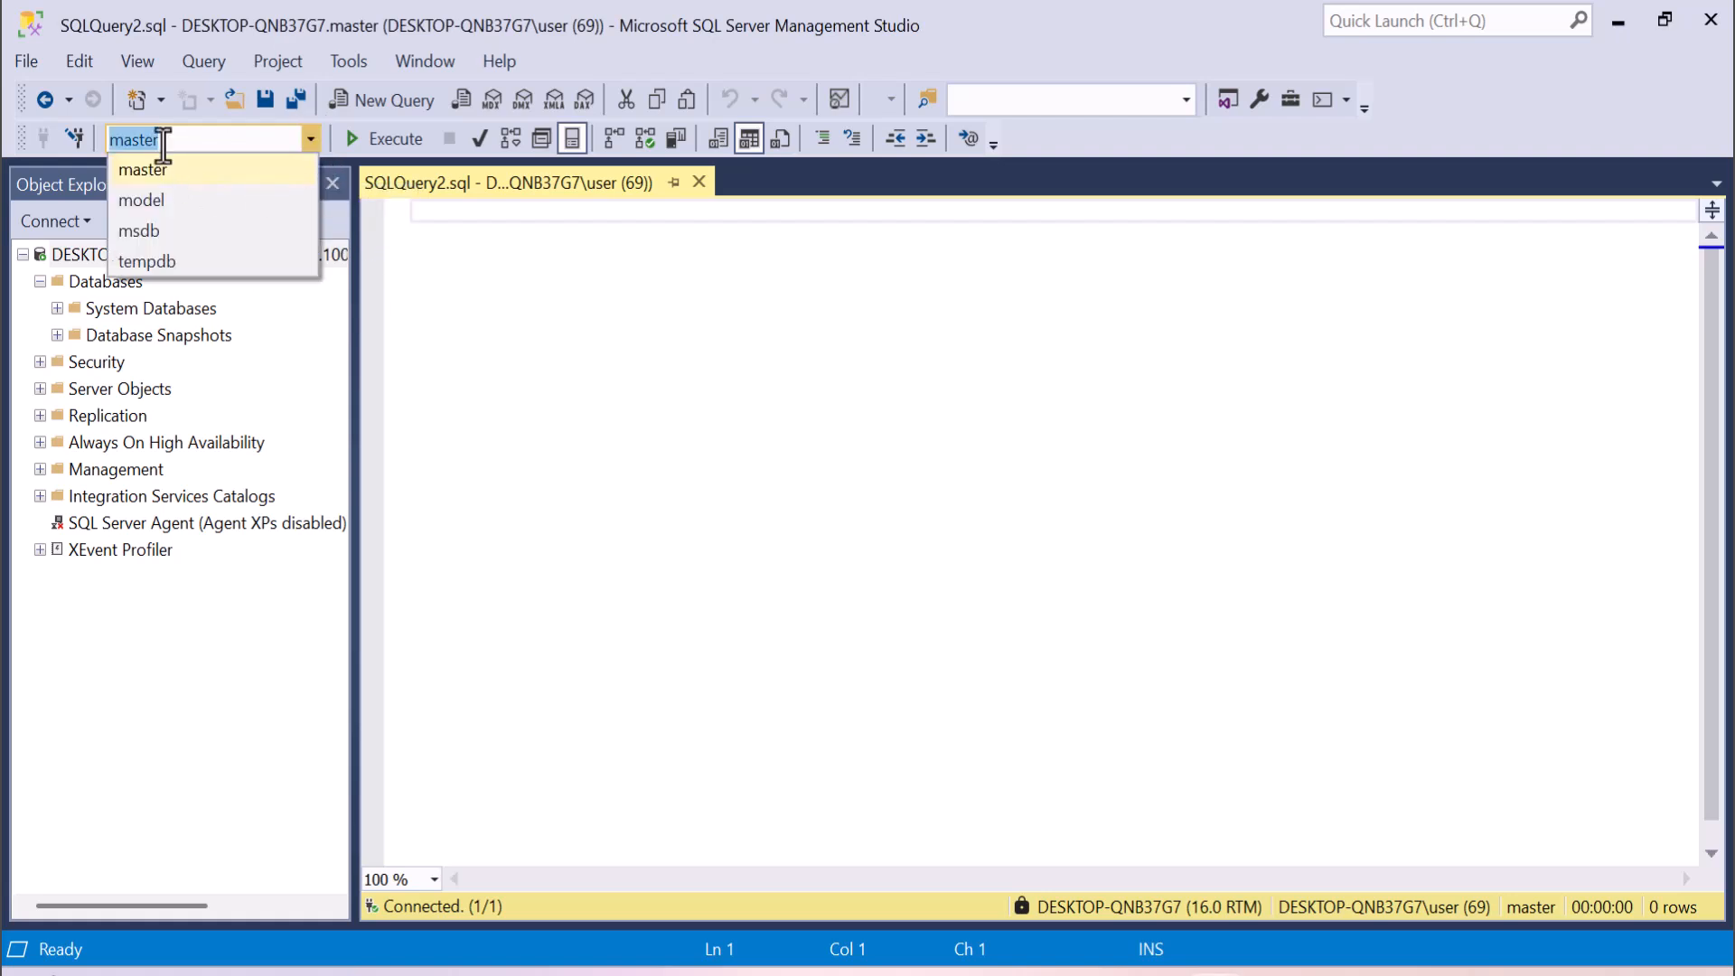
click(467, 291)
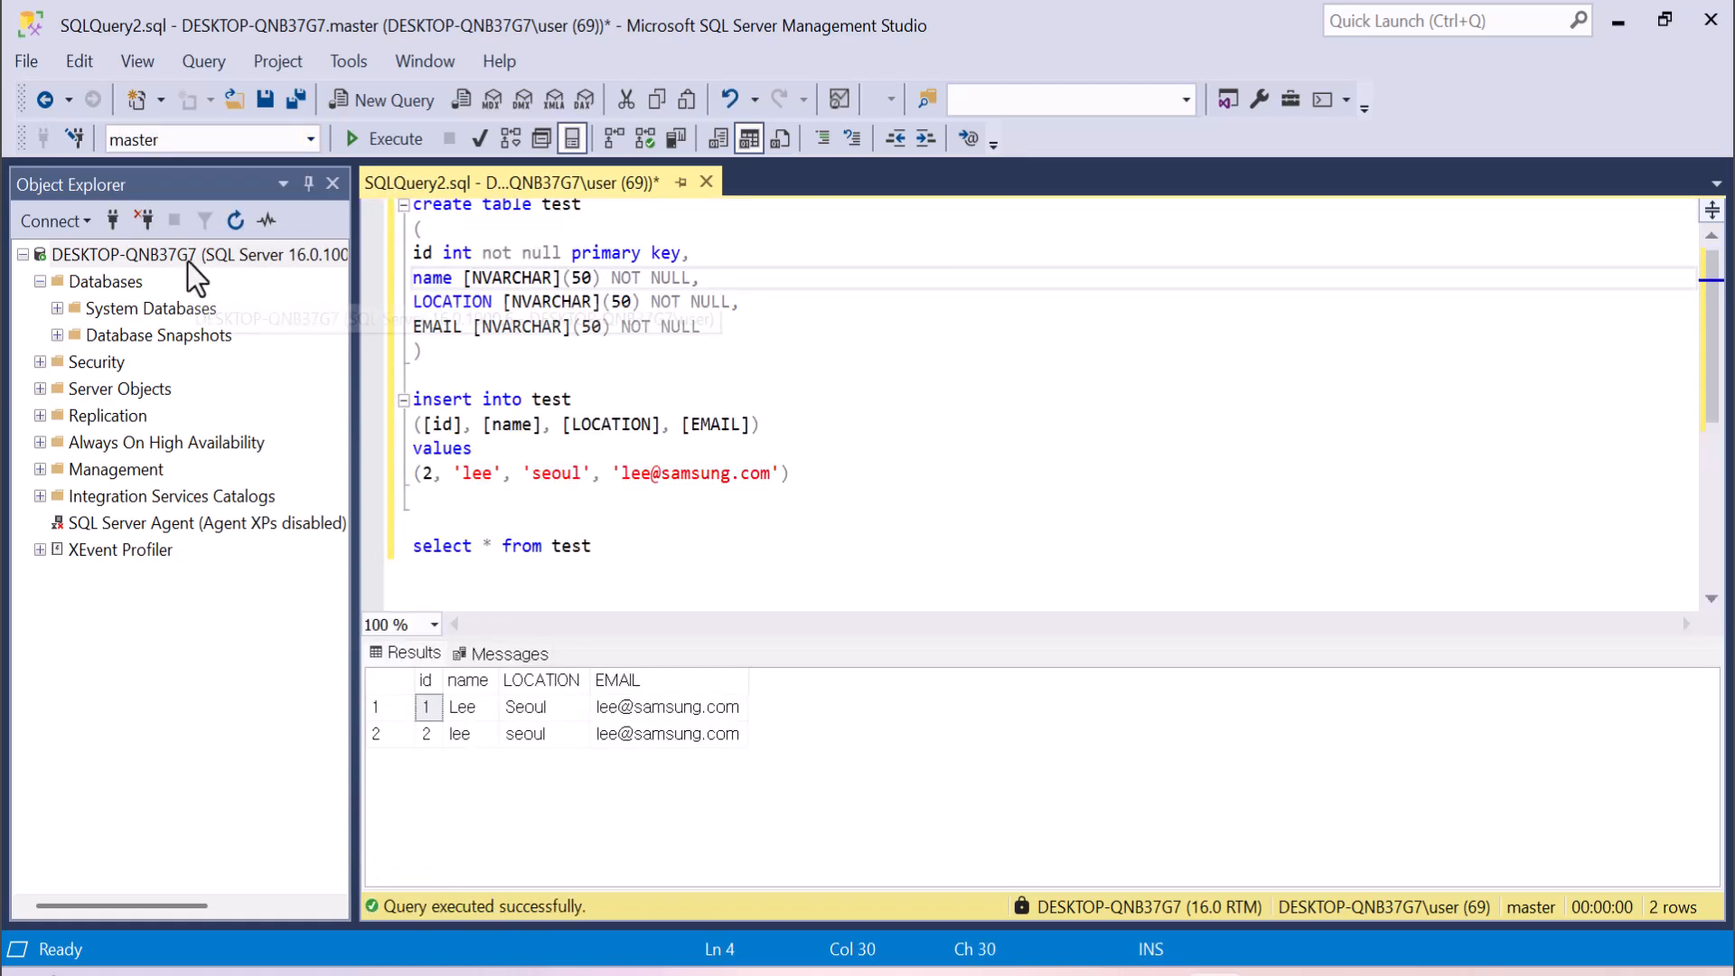
Create a new database named Uni_DB in the server's Databases folder with the default owner and file settings.
click(188, 260)
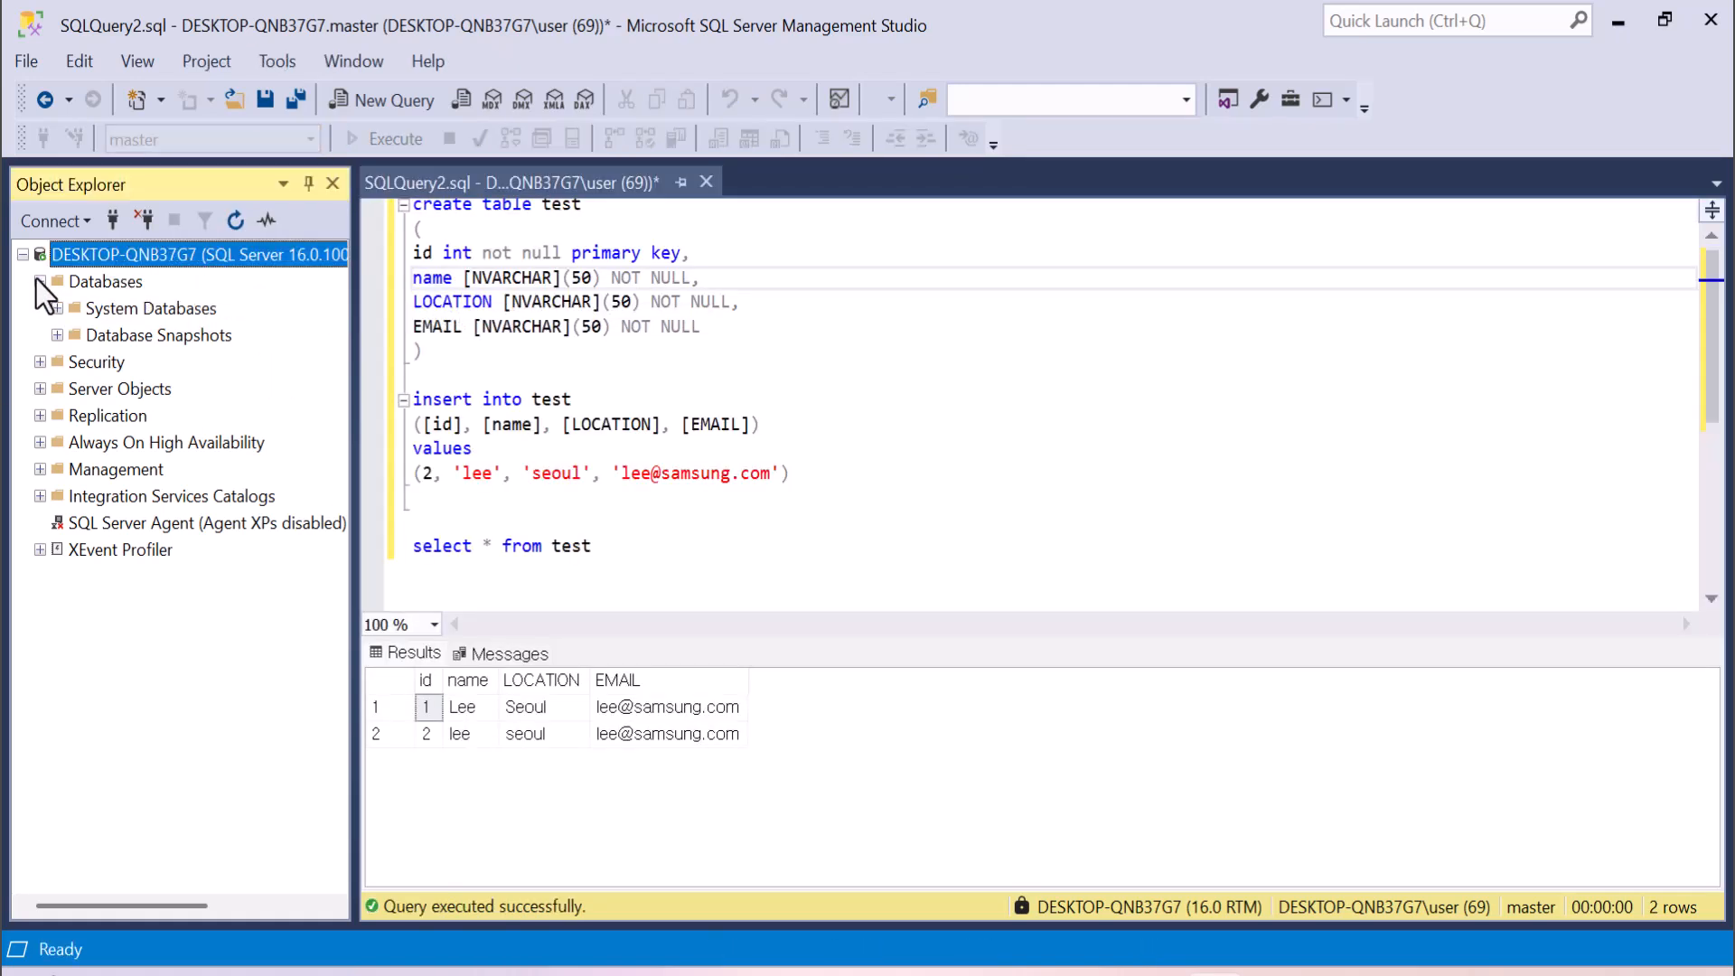
click(40, 281)
click(40, 281)
right_click(86, 290)
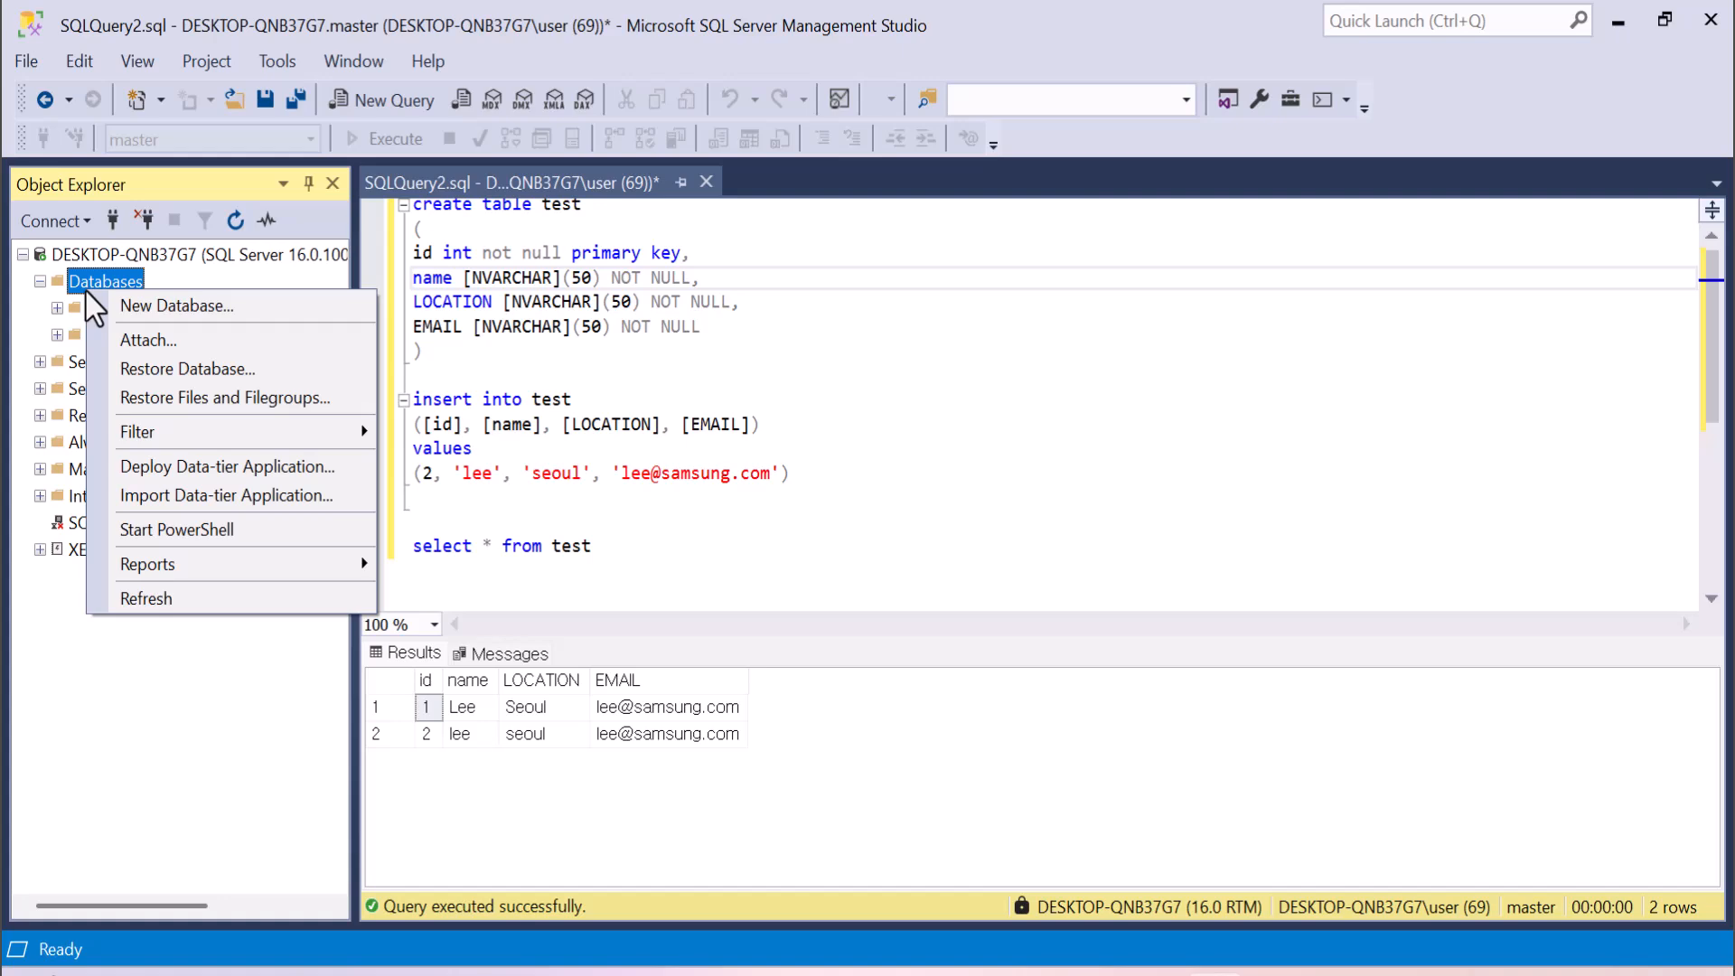
click(127, 307)
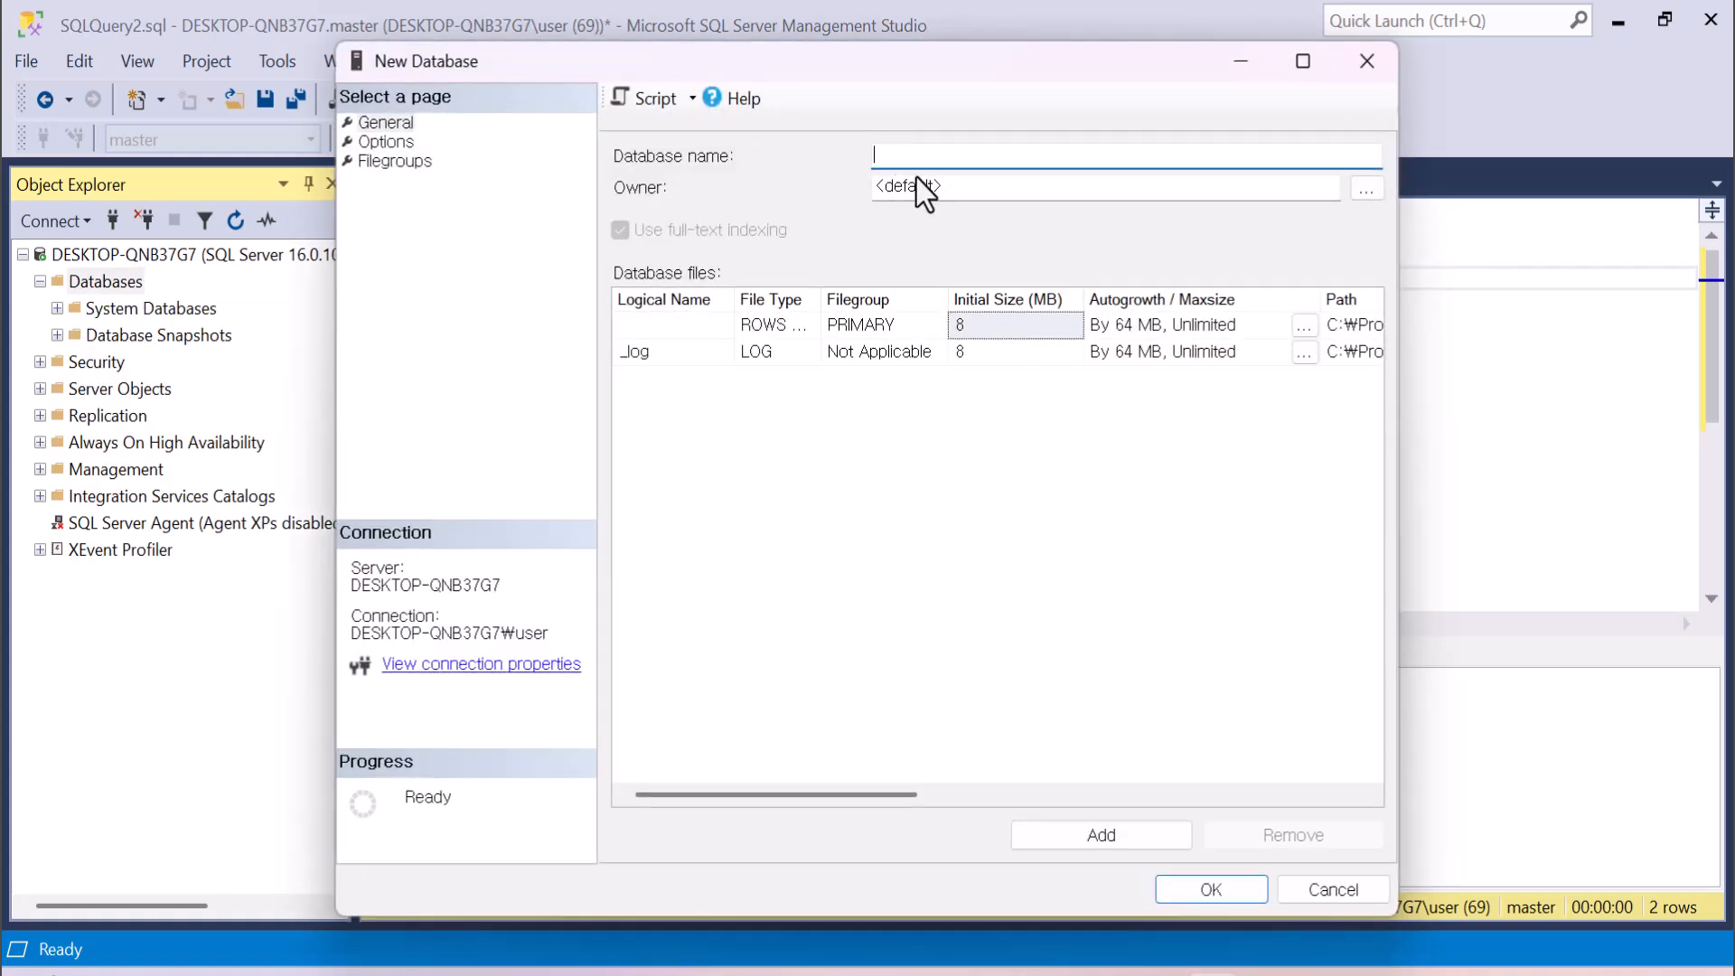
text(Uni_DB)
click(1210, 891)
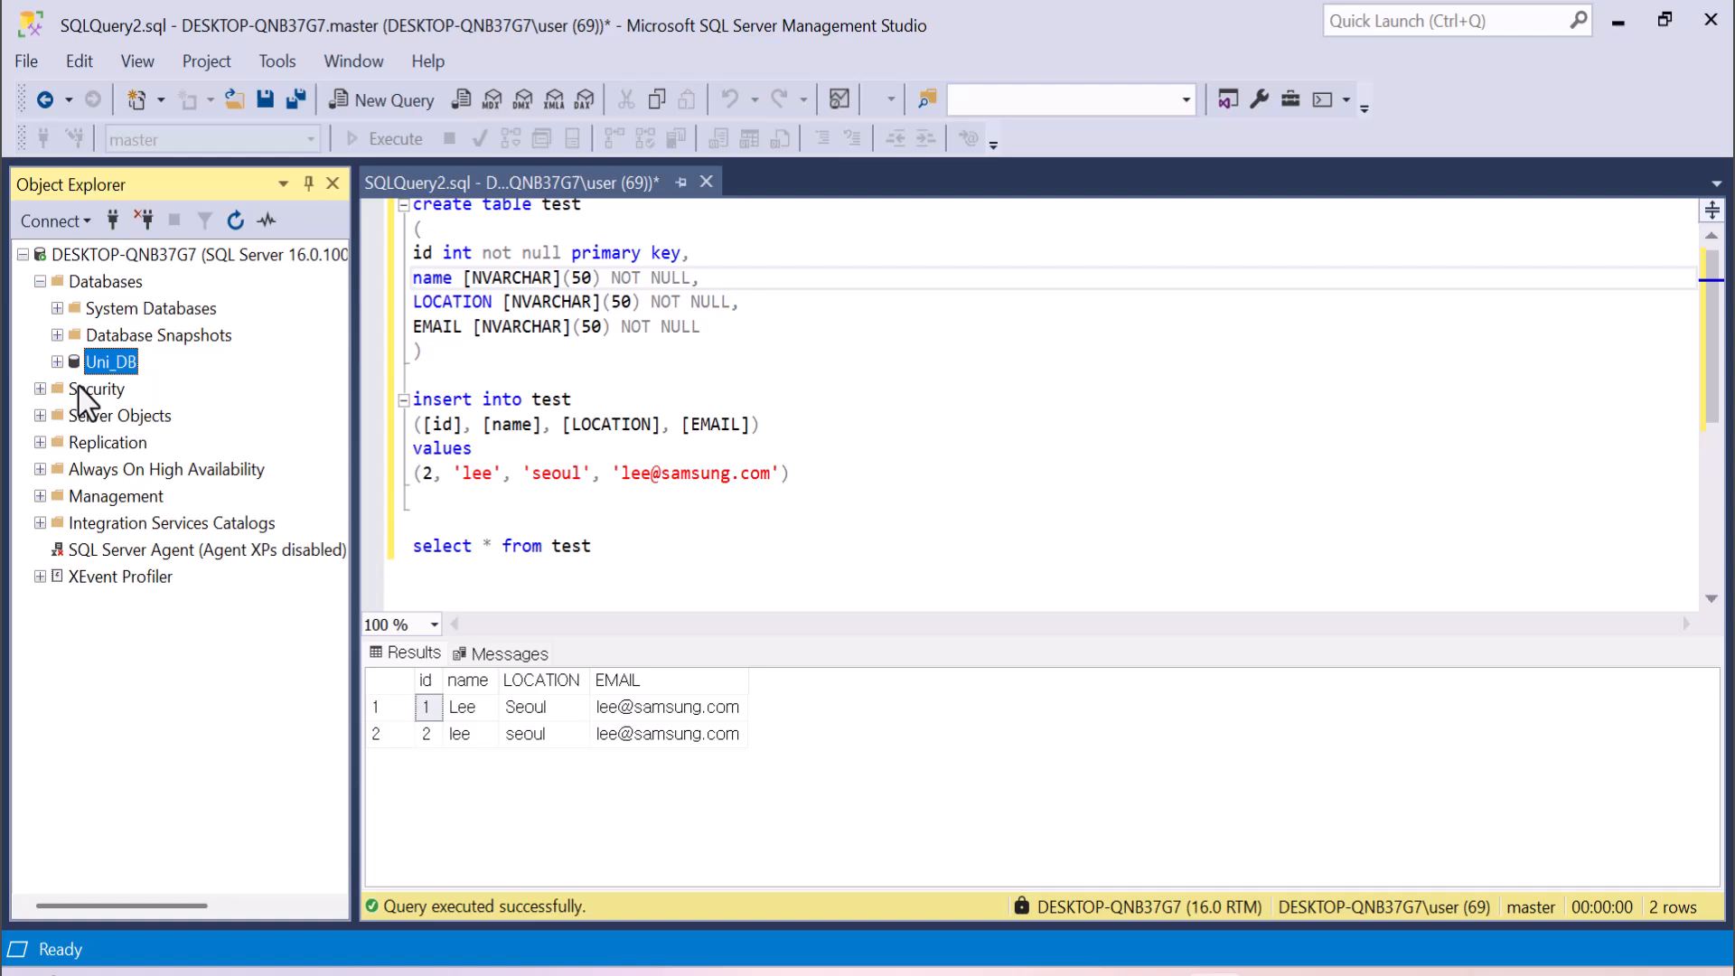
Switch the open query's active database from master to Uni_DB.
click(495, 351)
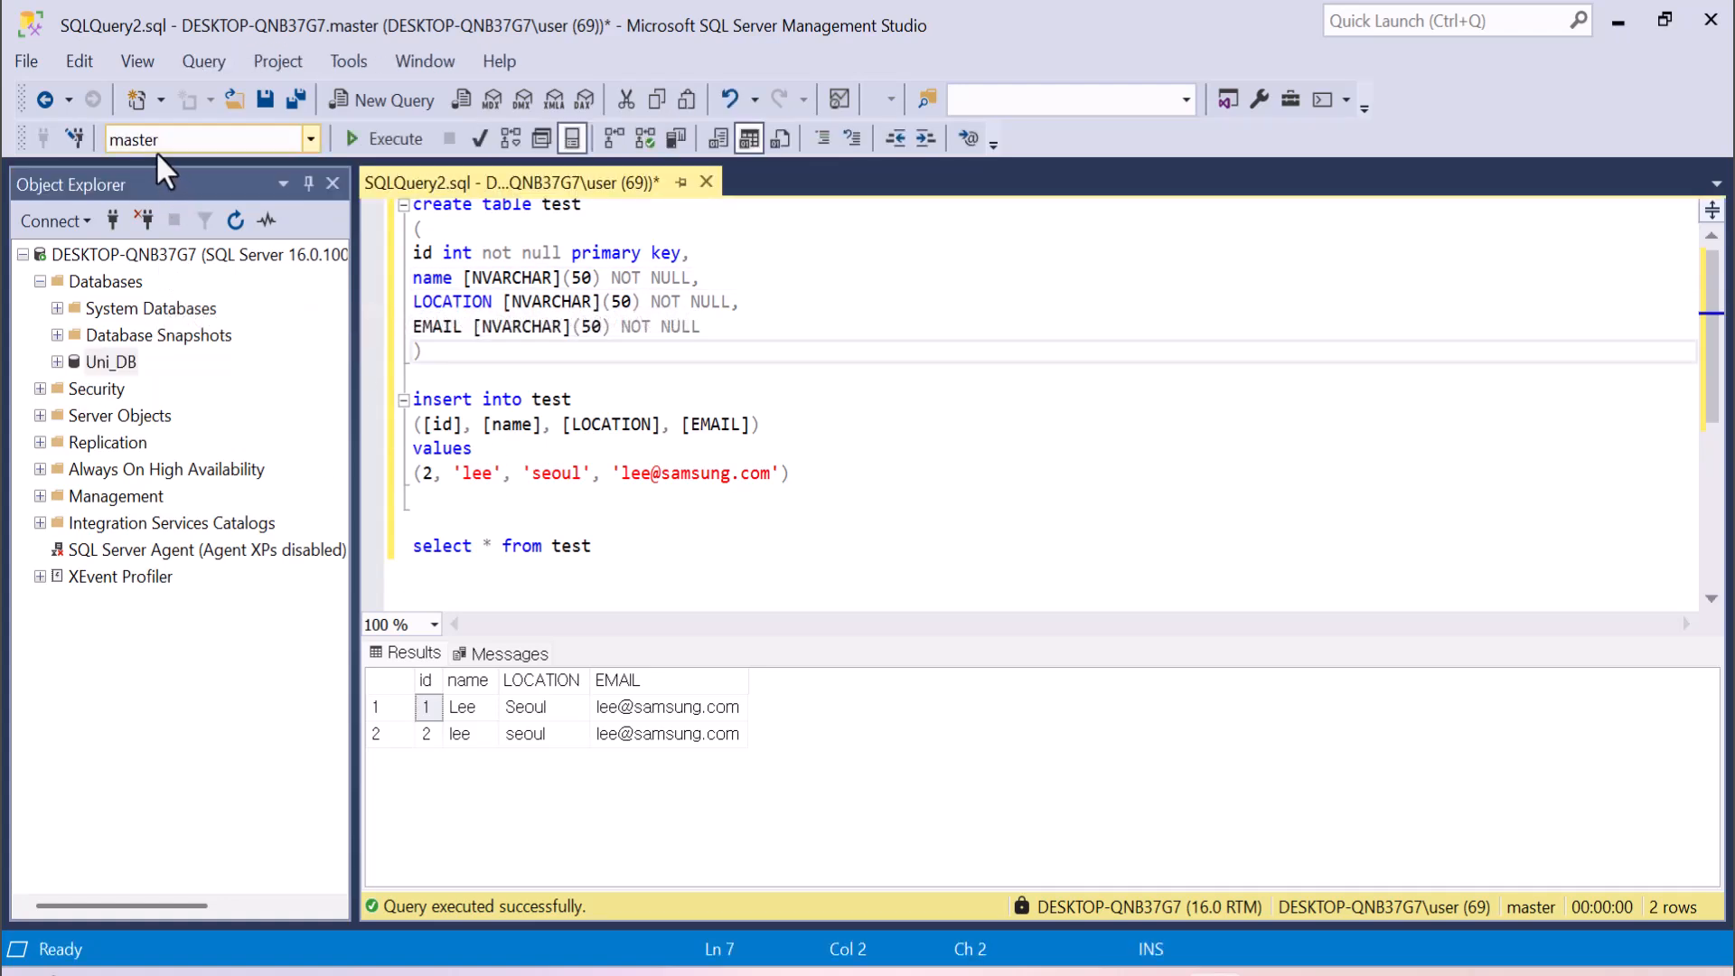
click(122, 361)
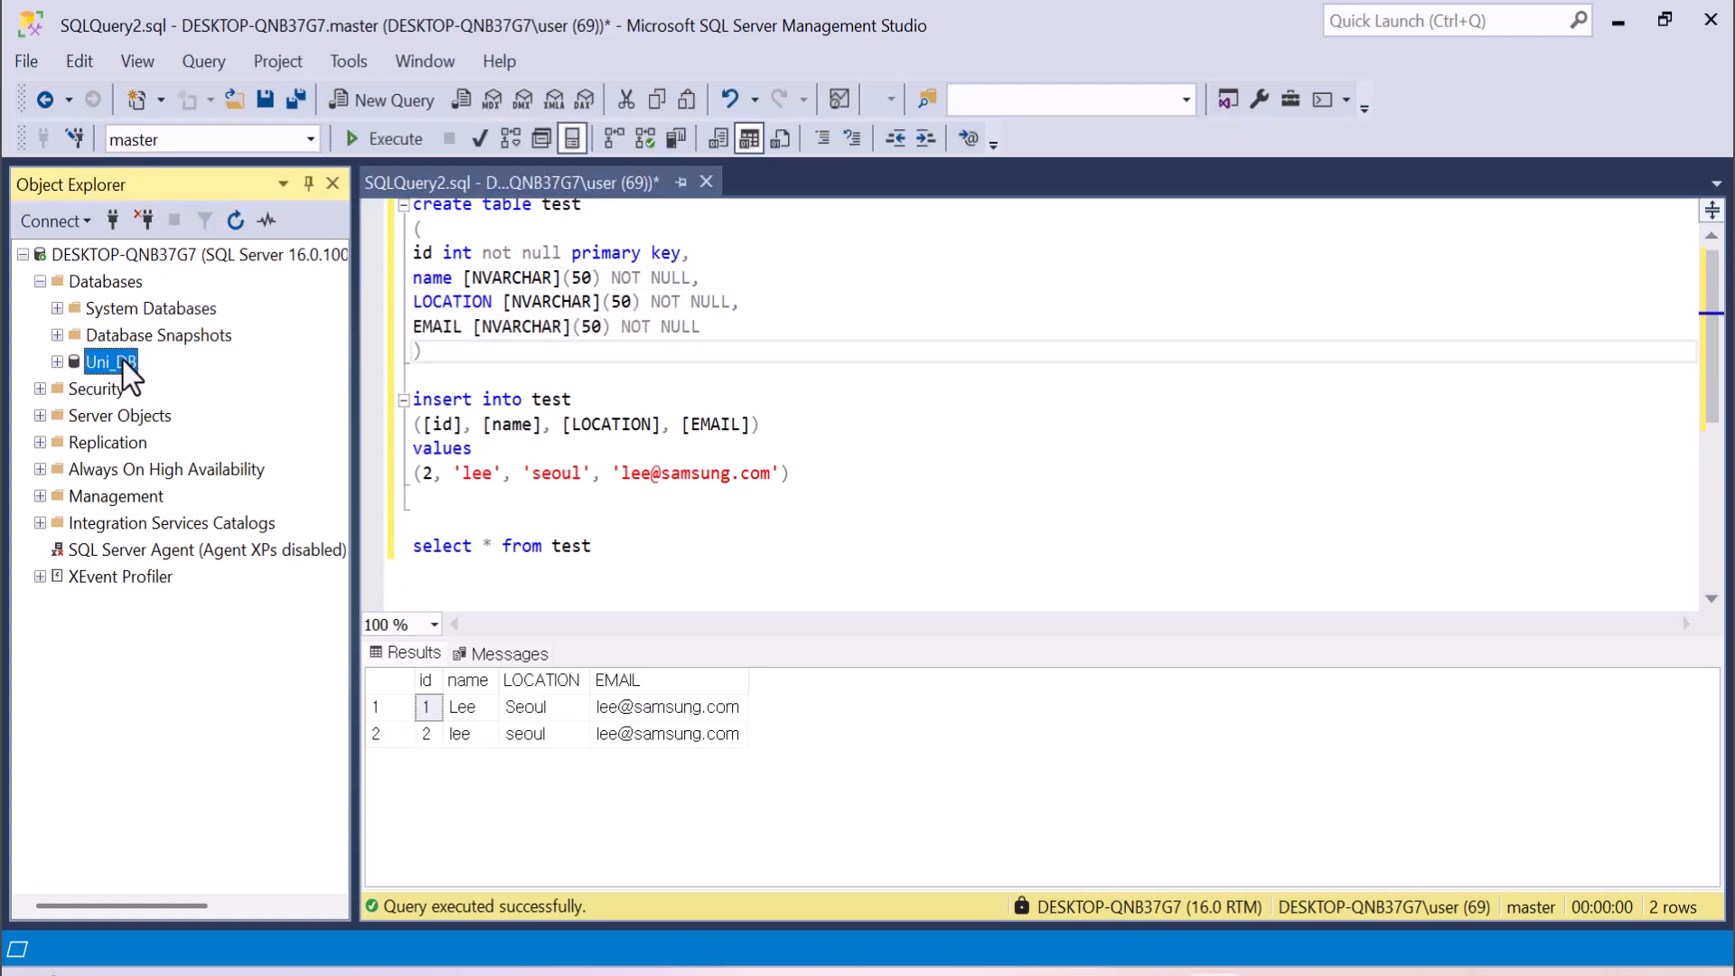
click(552, 326)
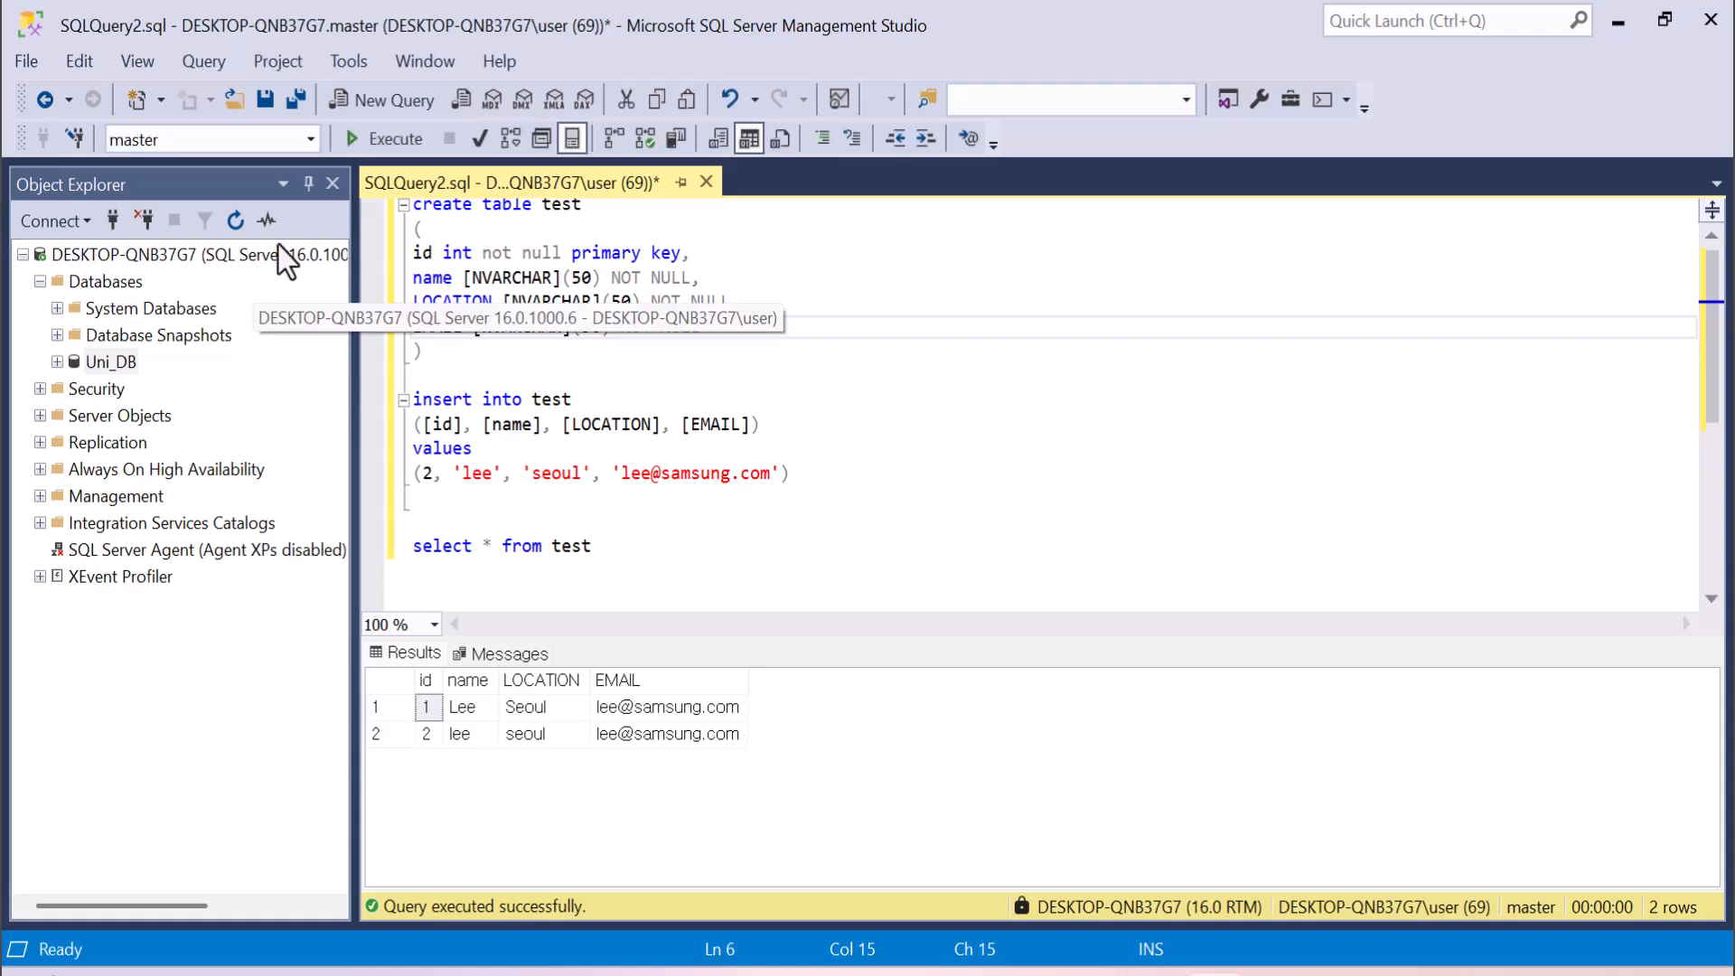
click(310, 138)
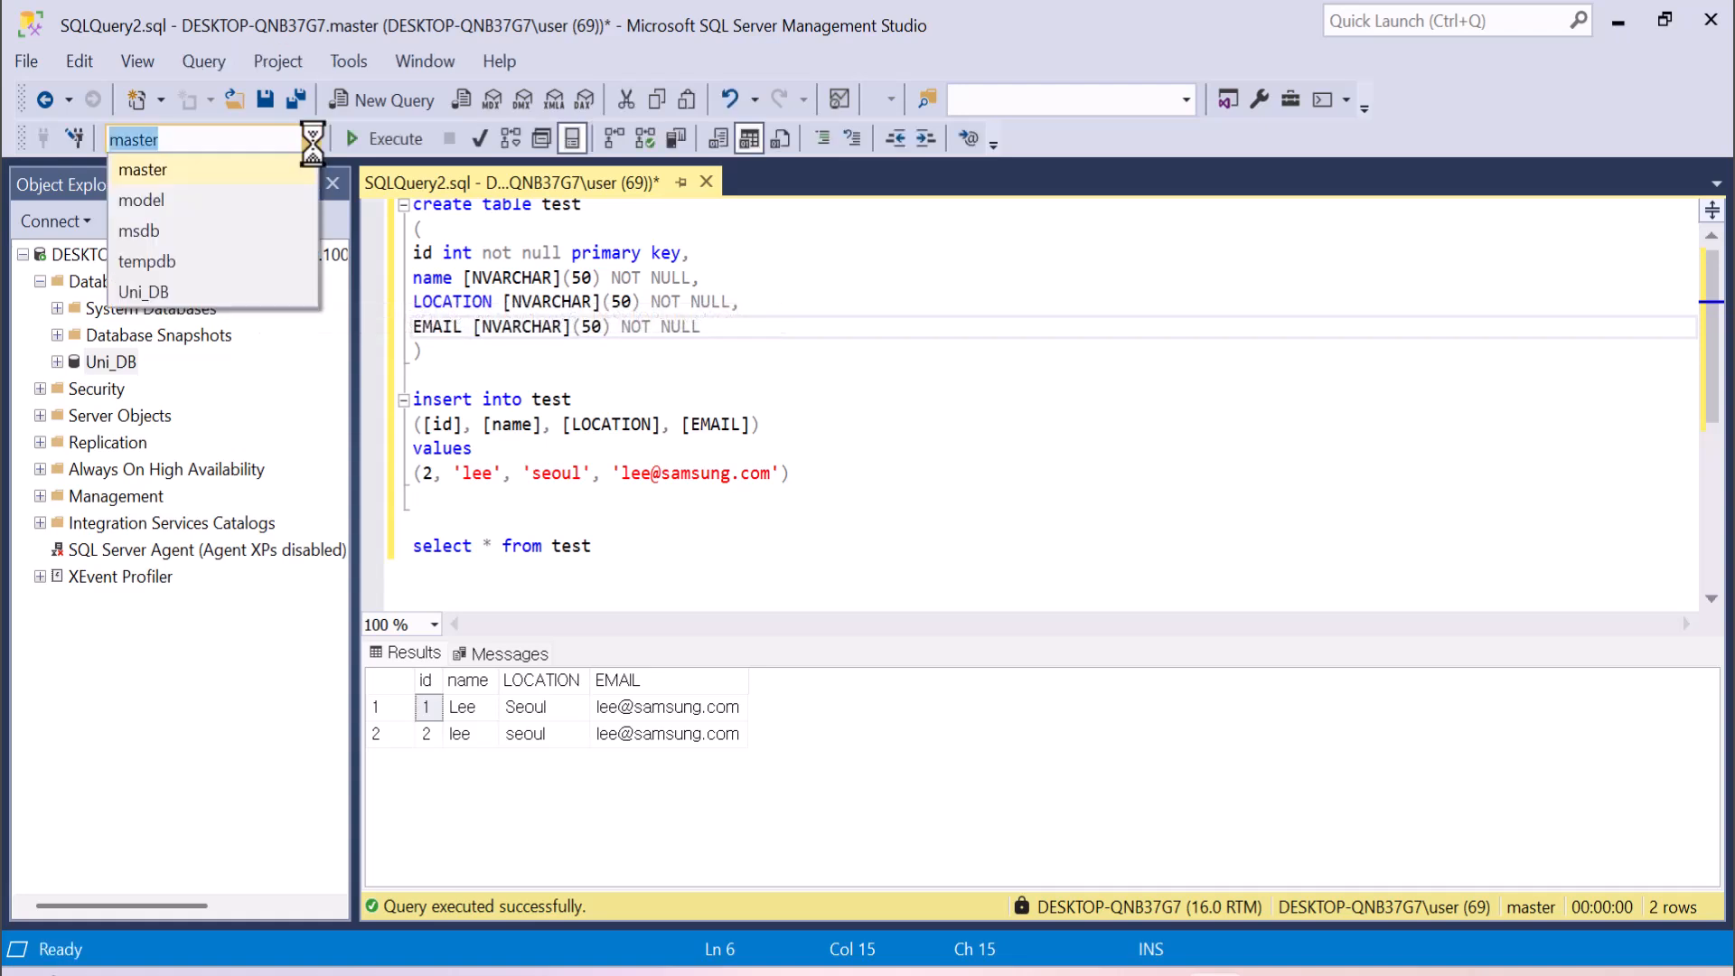
click(210, 289)
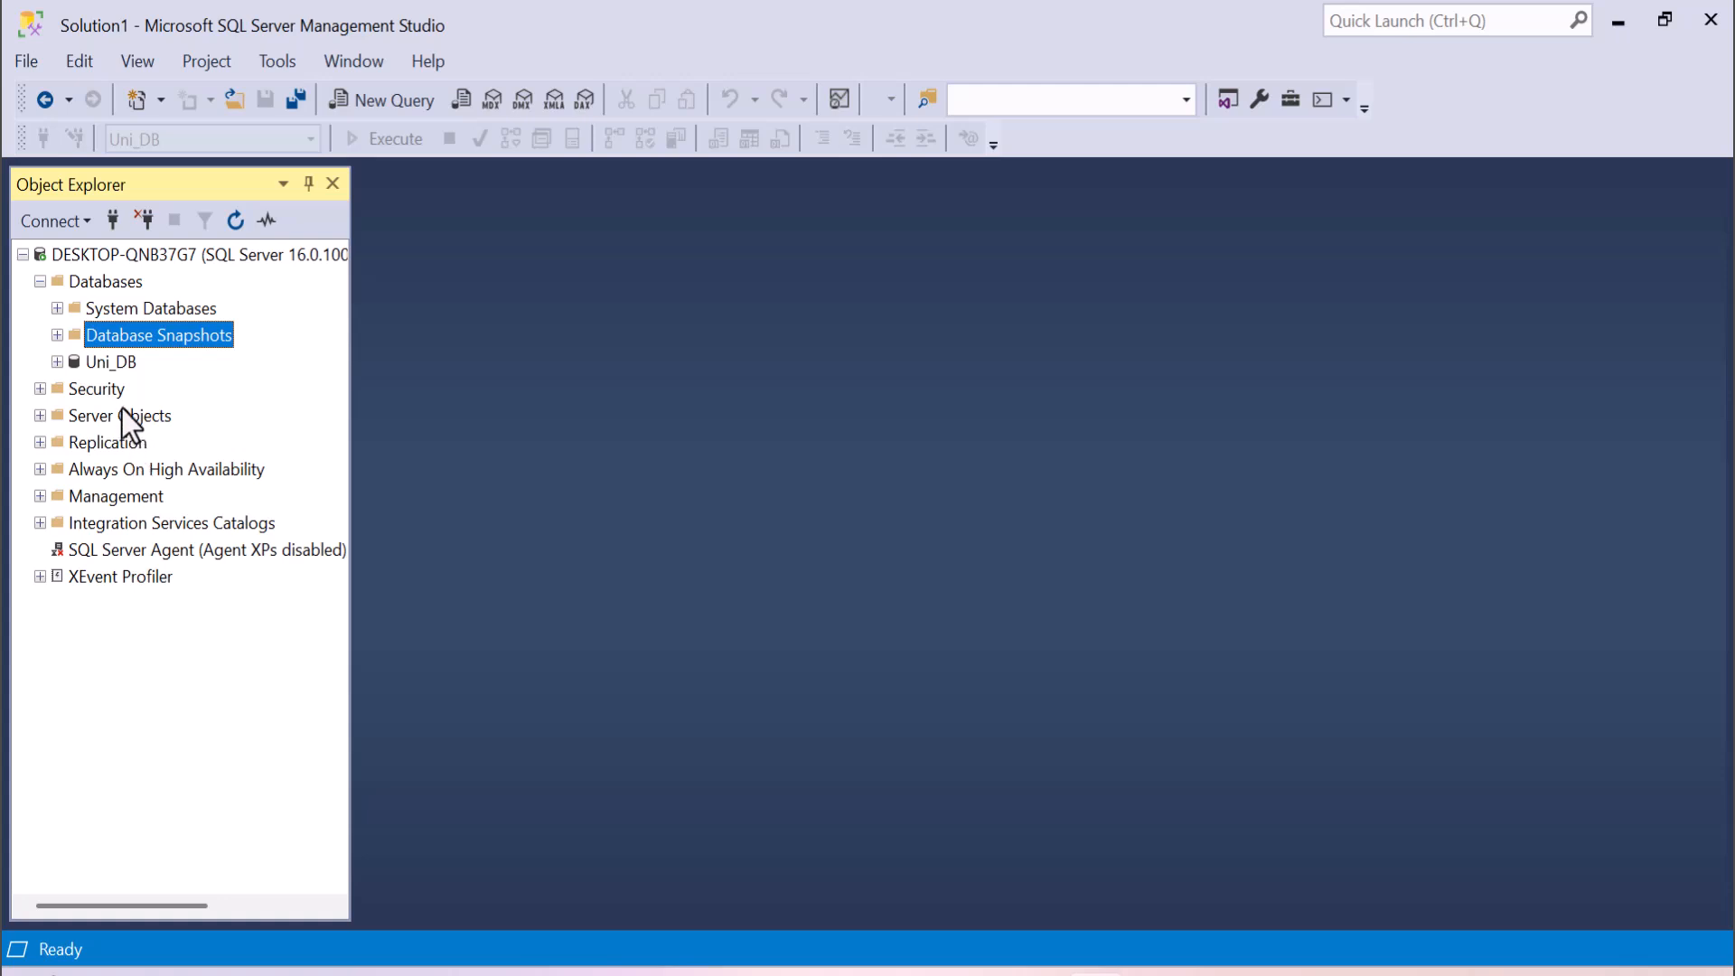
Open a new query on the Uni_DB database and check which databases it can use, leaving Uni_DB selected.
right_click(116, 363)
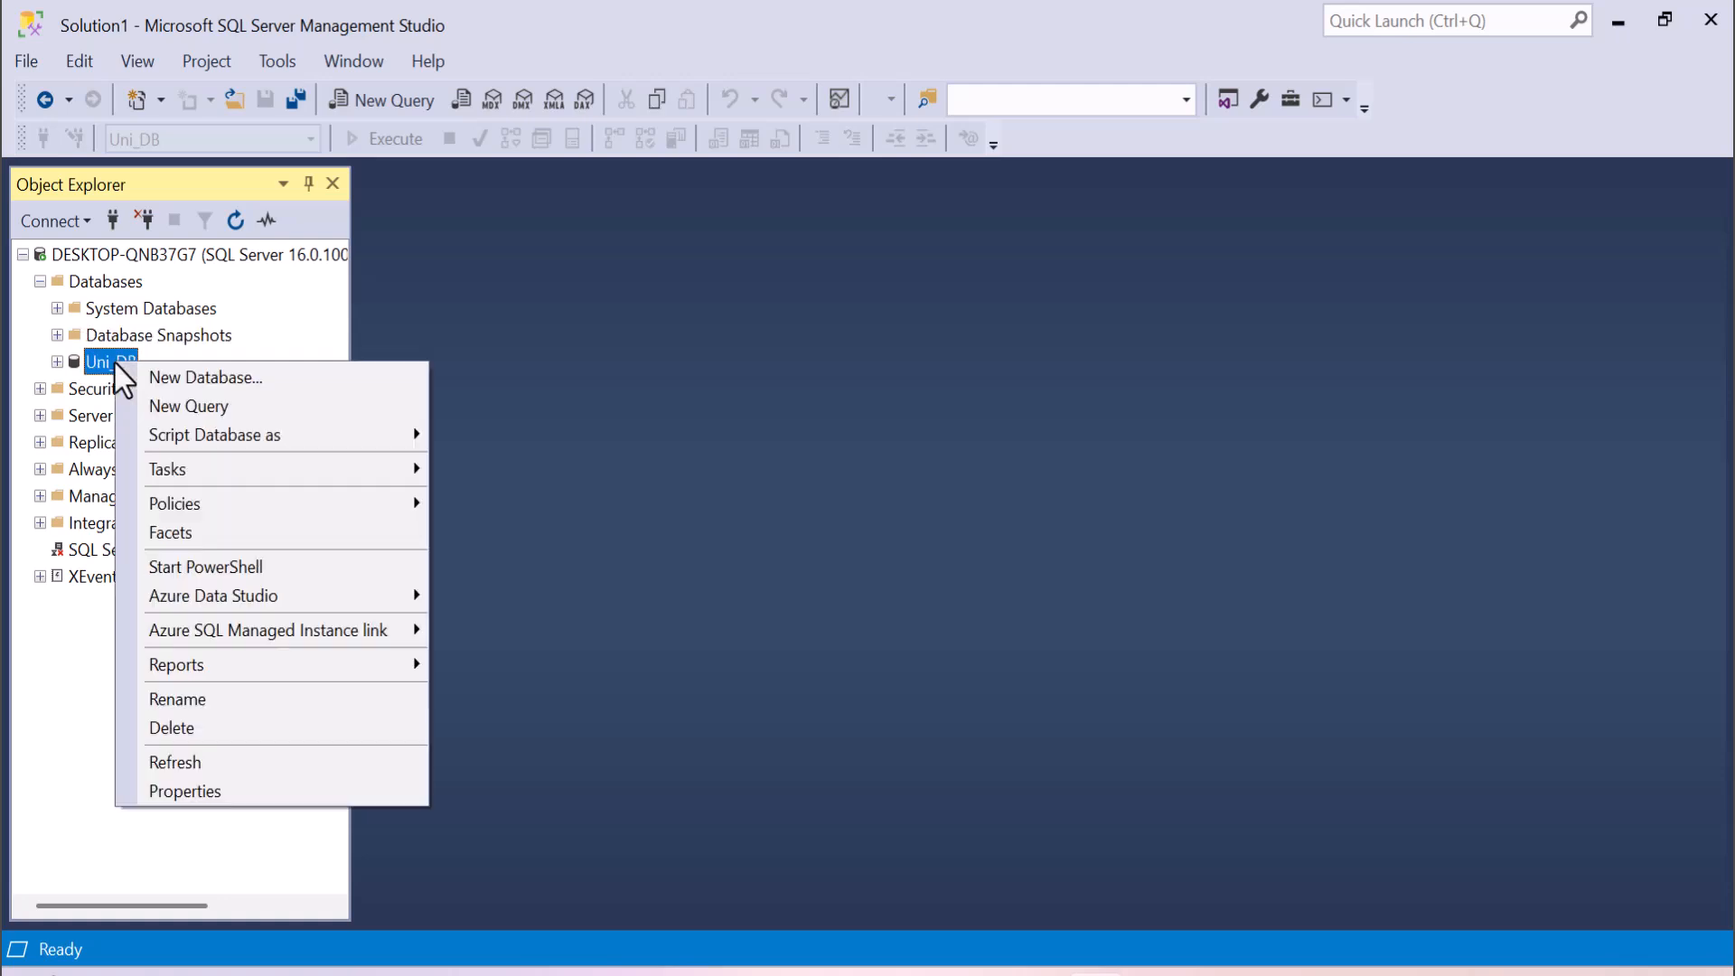
click(144, 400)
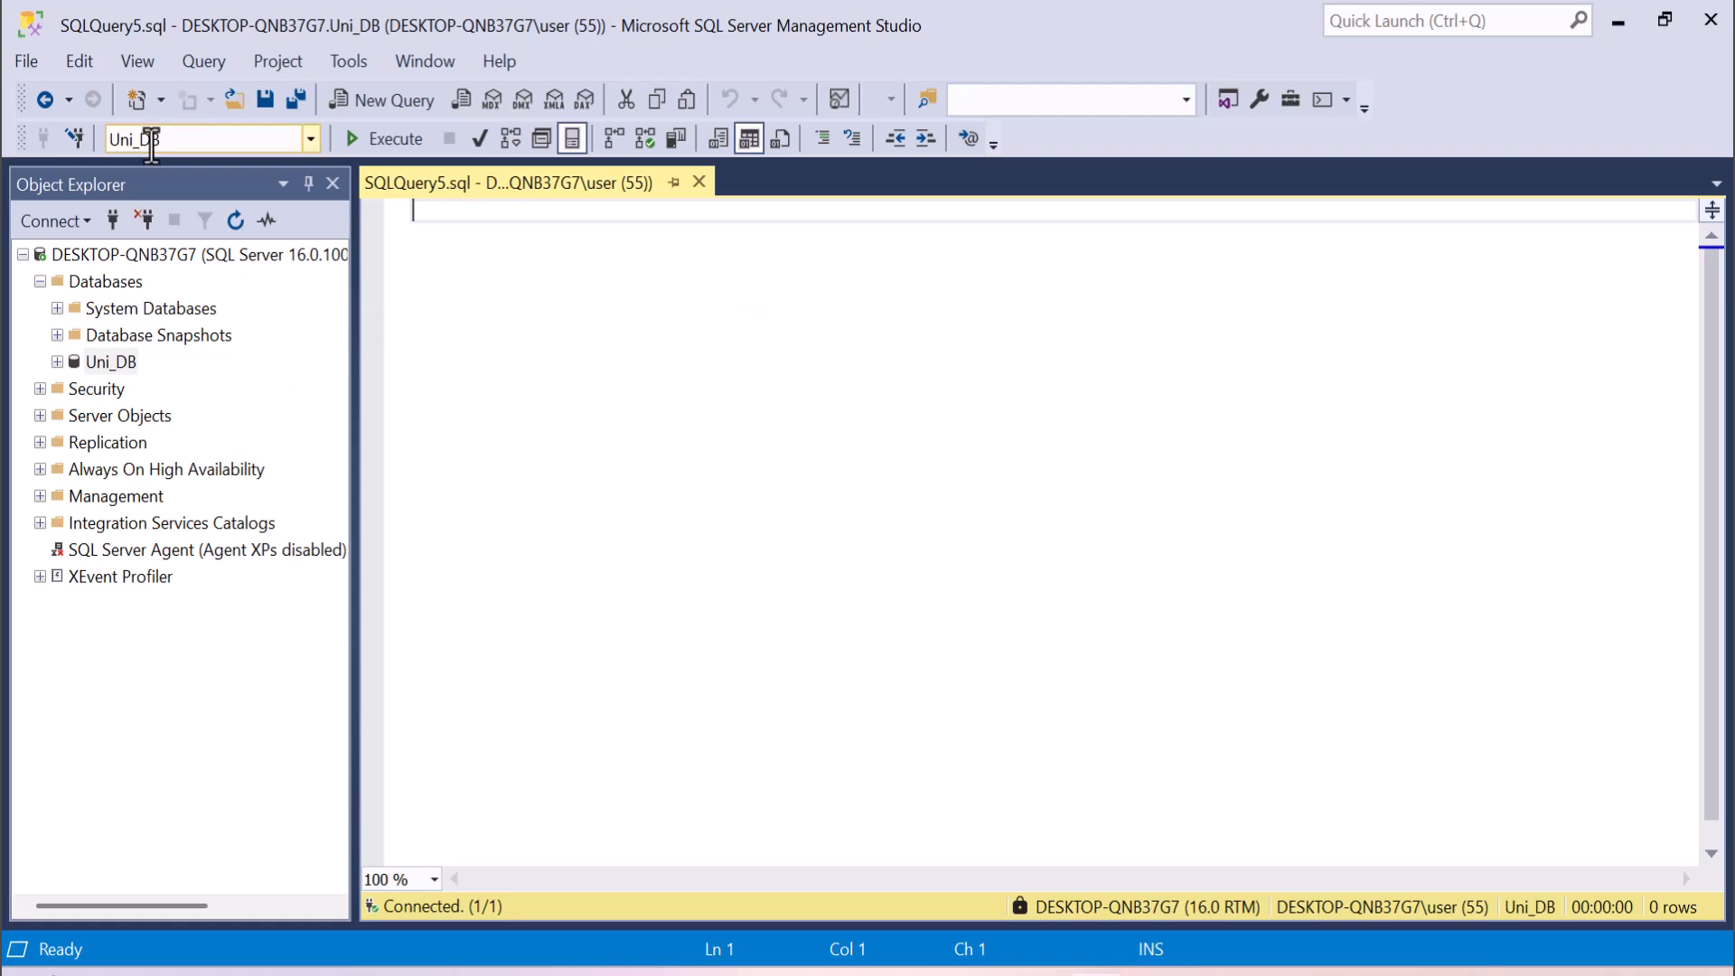
click(310, 138)
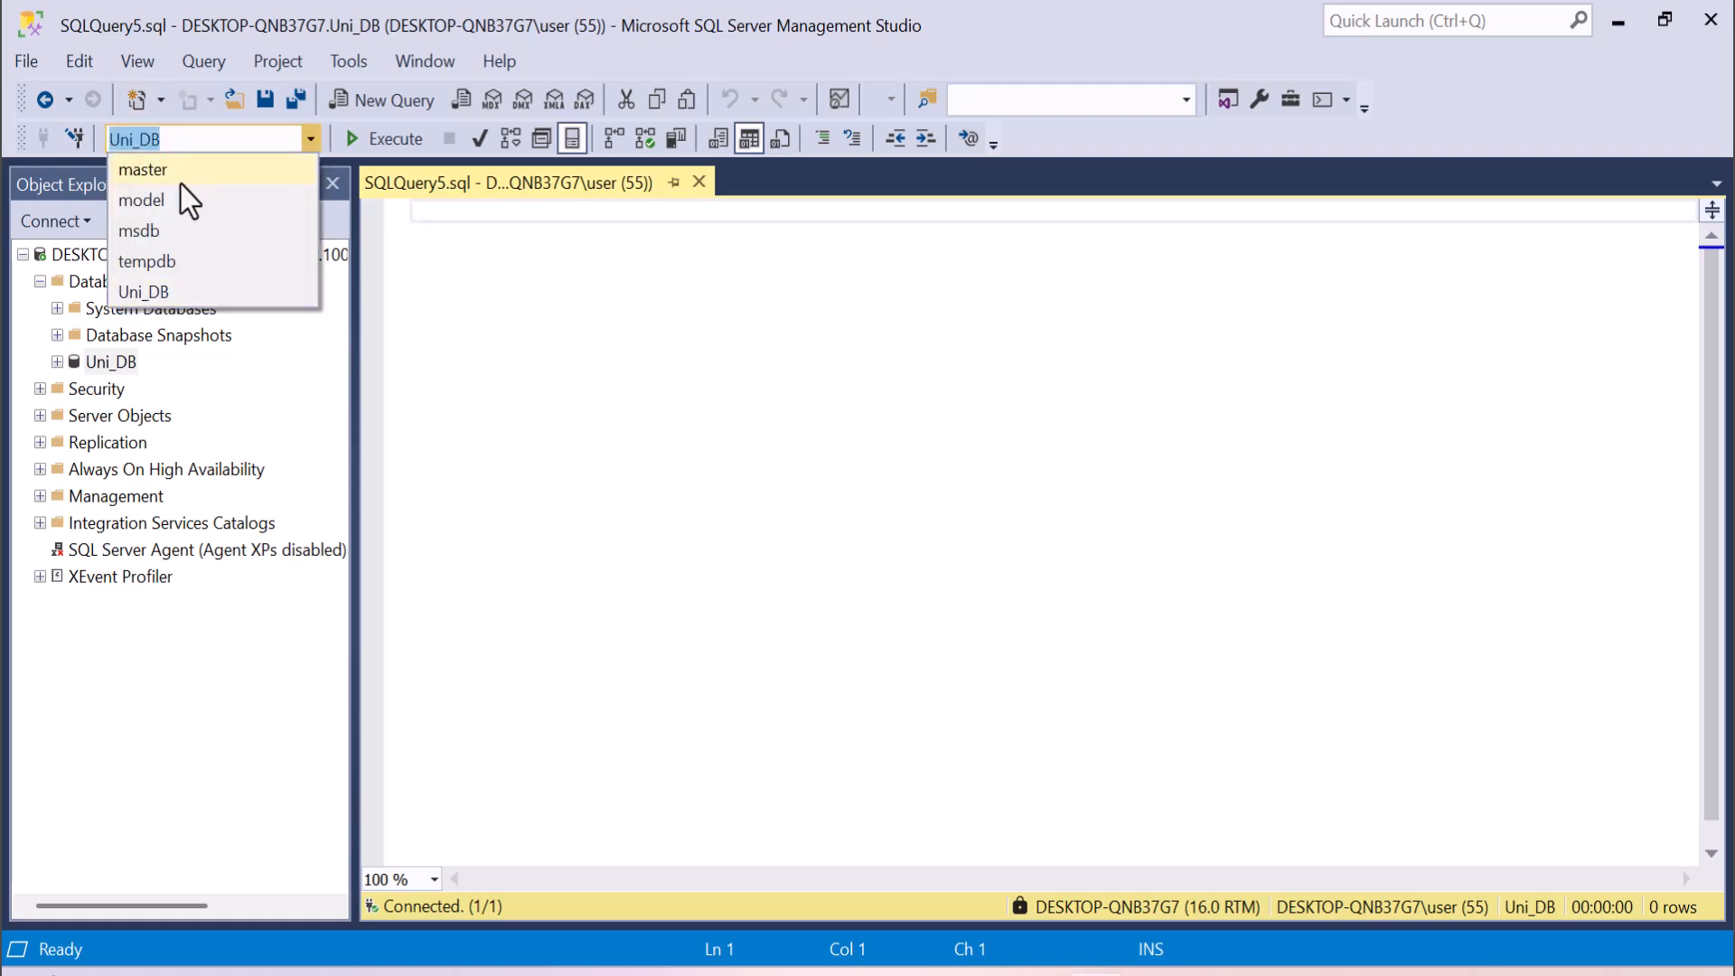
click(449, 228)
Begin a create table statement for a table named instructor, with an empty parenthesised block for its columns.
text(create ta)
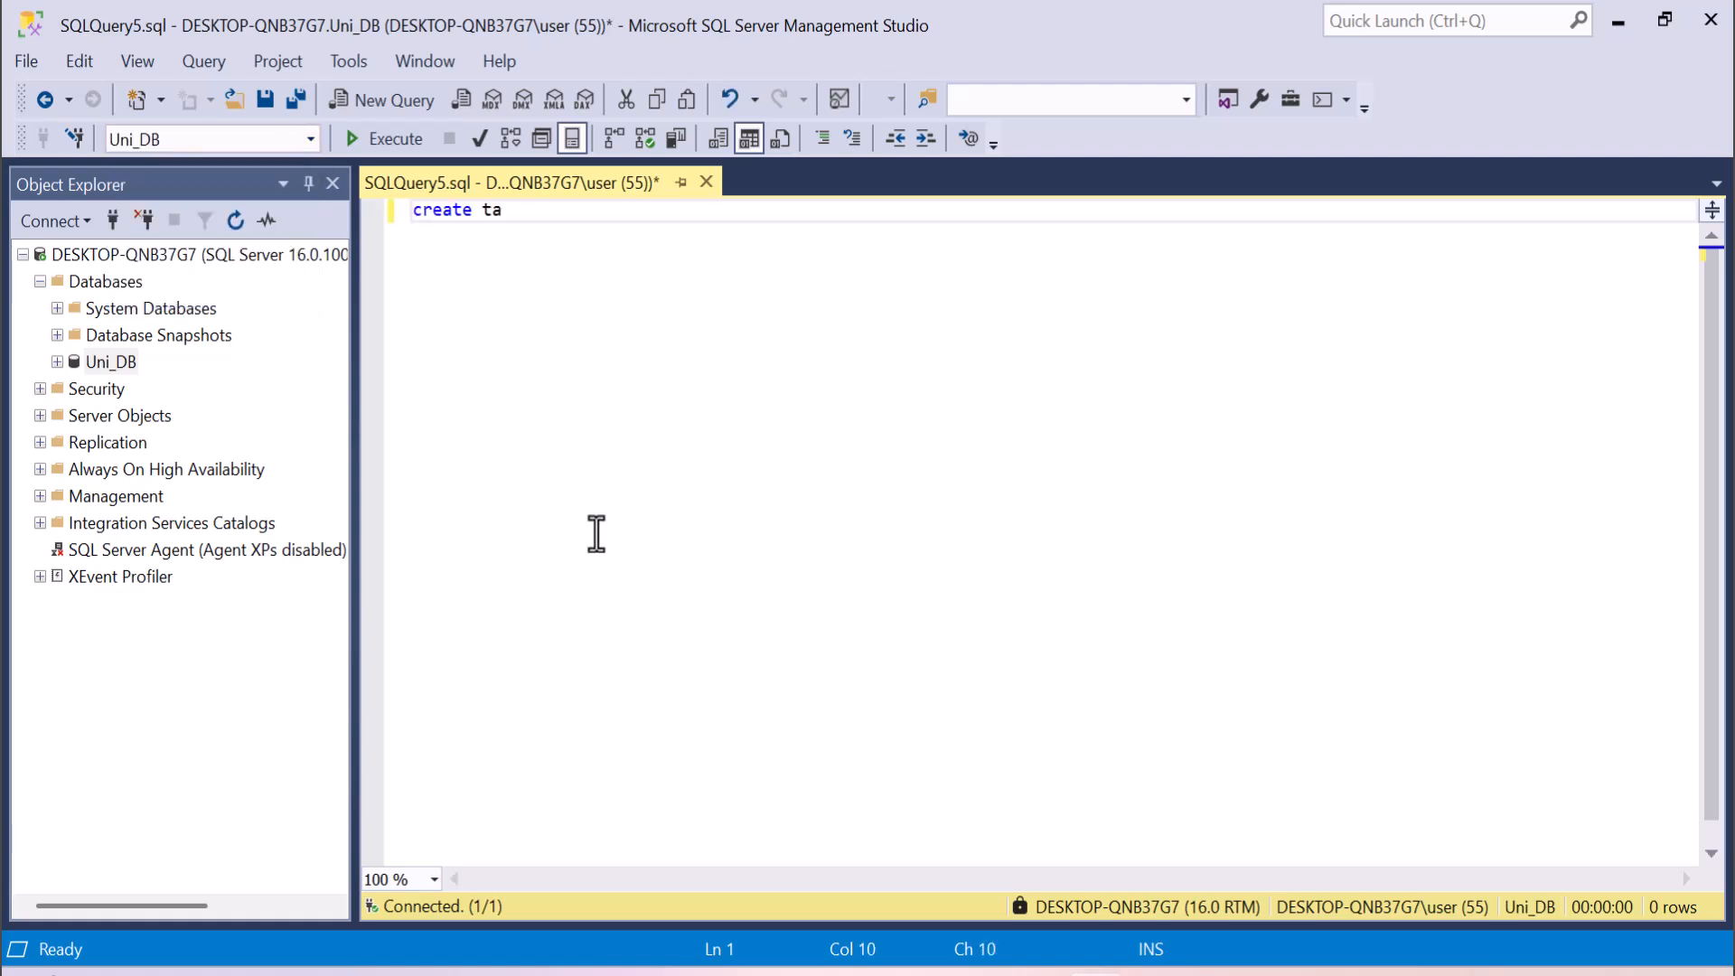
text(ble instructr)
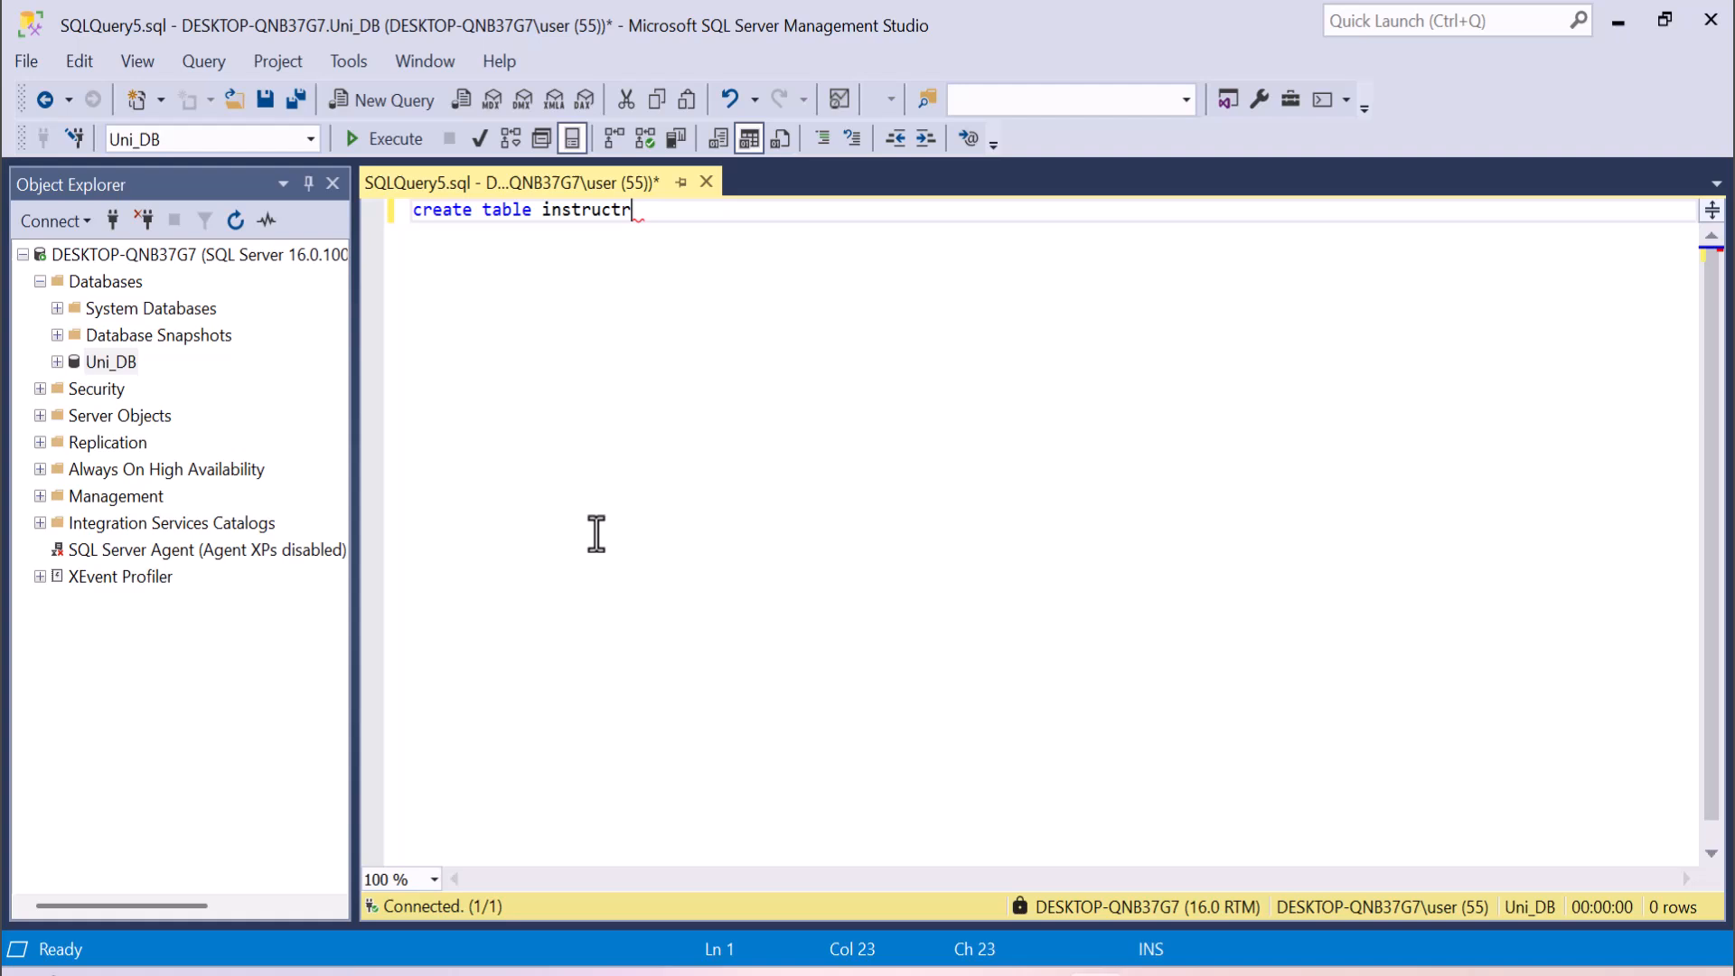
key(BackSpace)
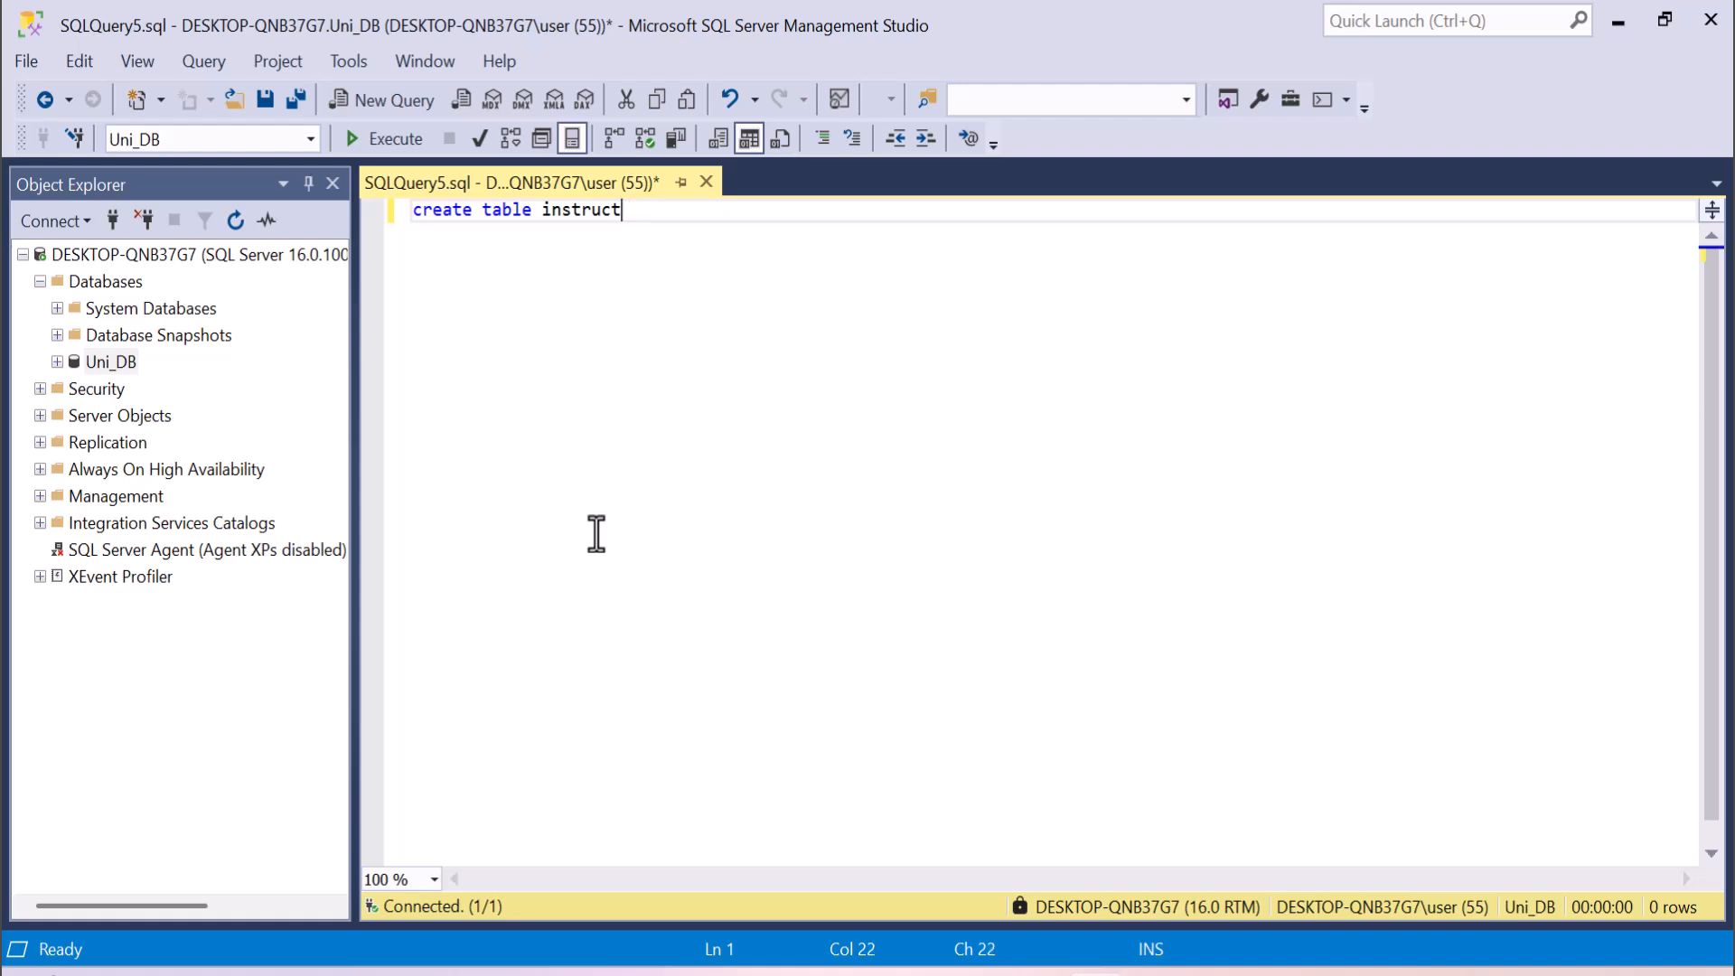
text(or)
key(Return)
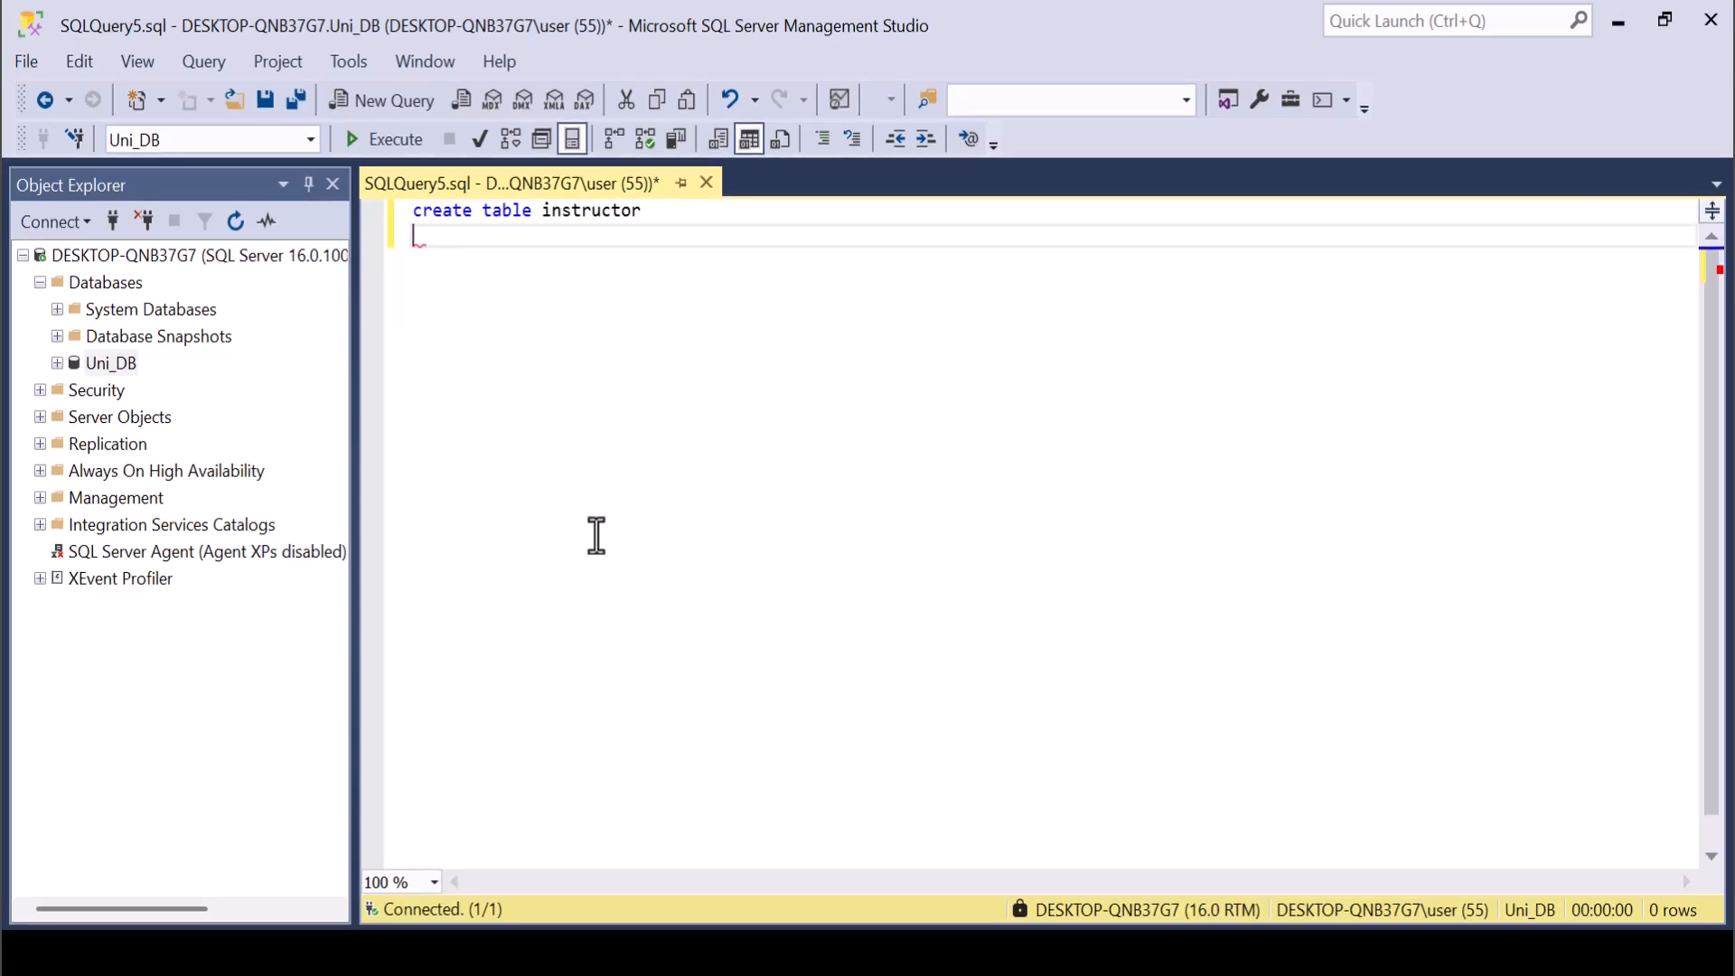
text(())
key(Left)
key(Return)
key(Return)
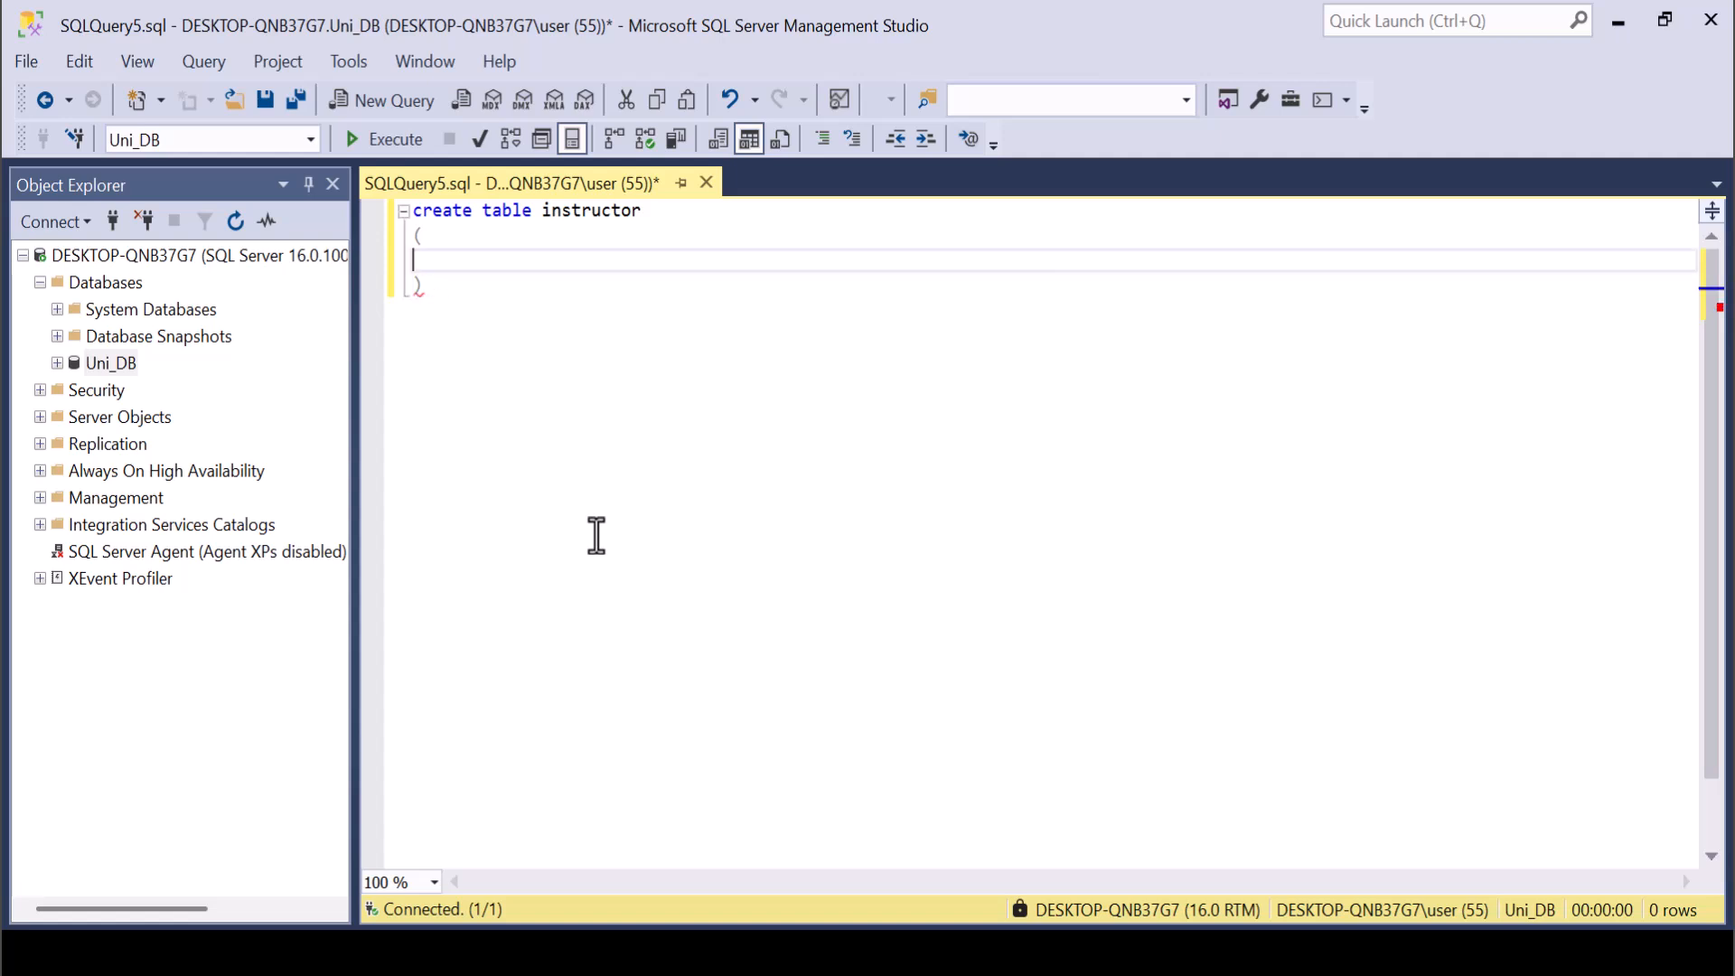
Define the id column of the instructor table as int not null primary key.
text(id int )
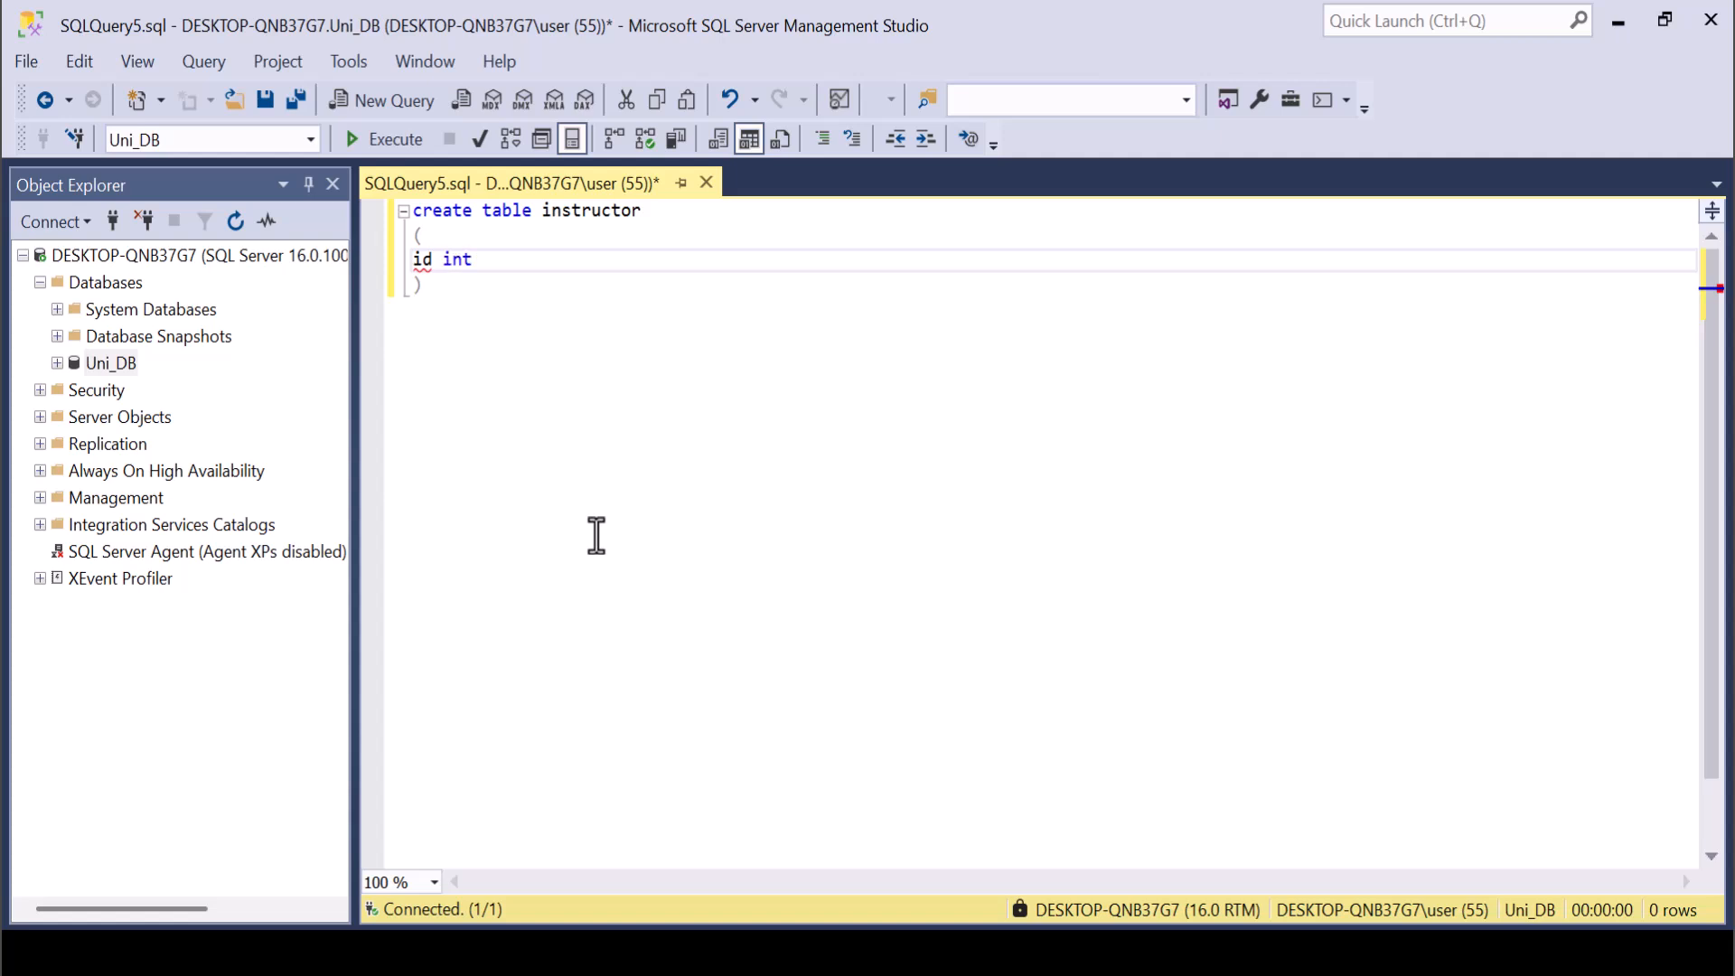
text(not)
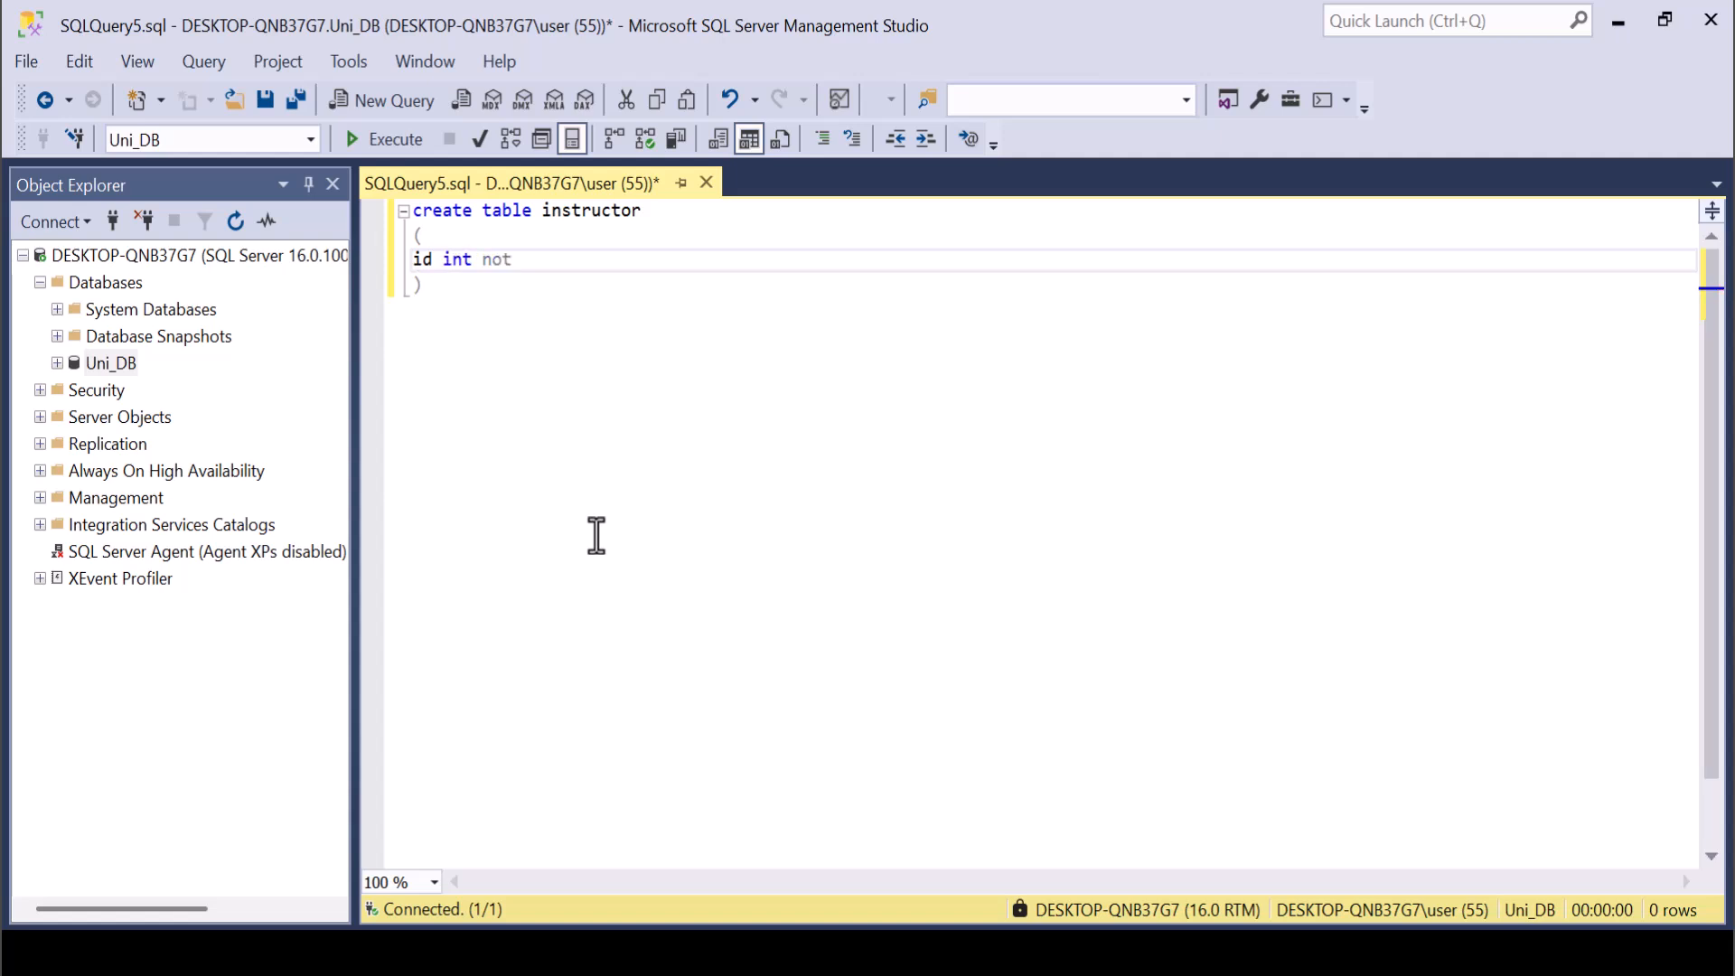
text( null primary key,)
key(Return)
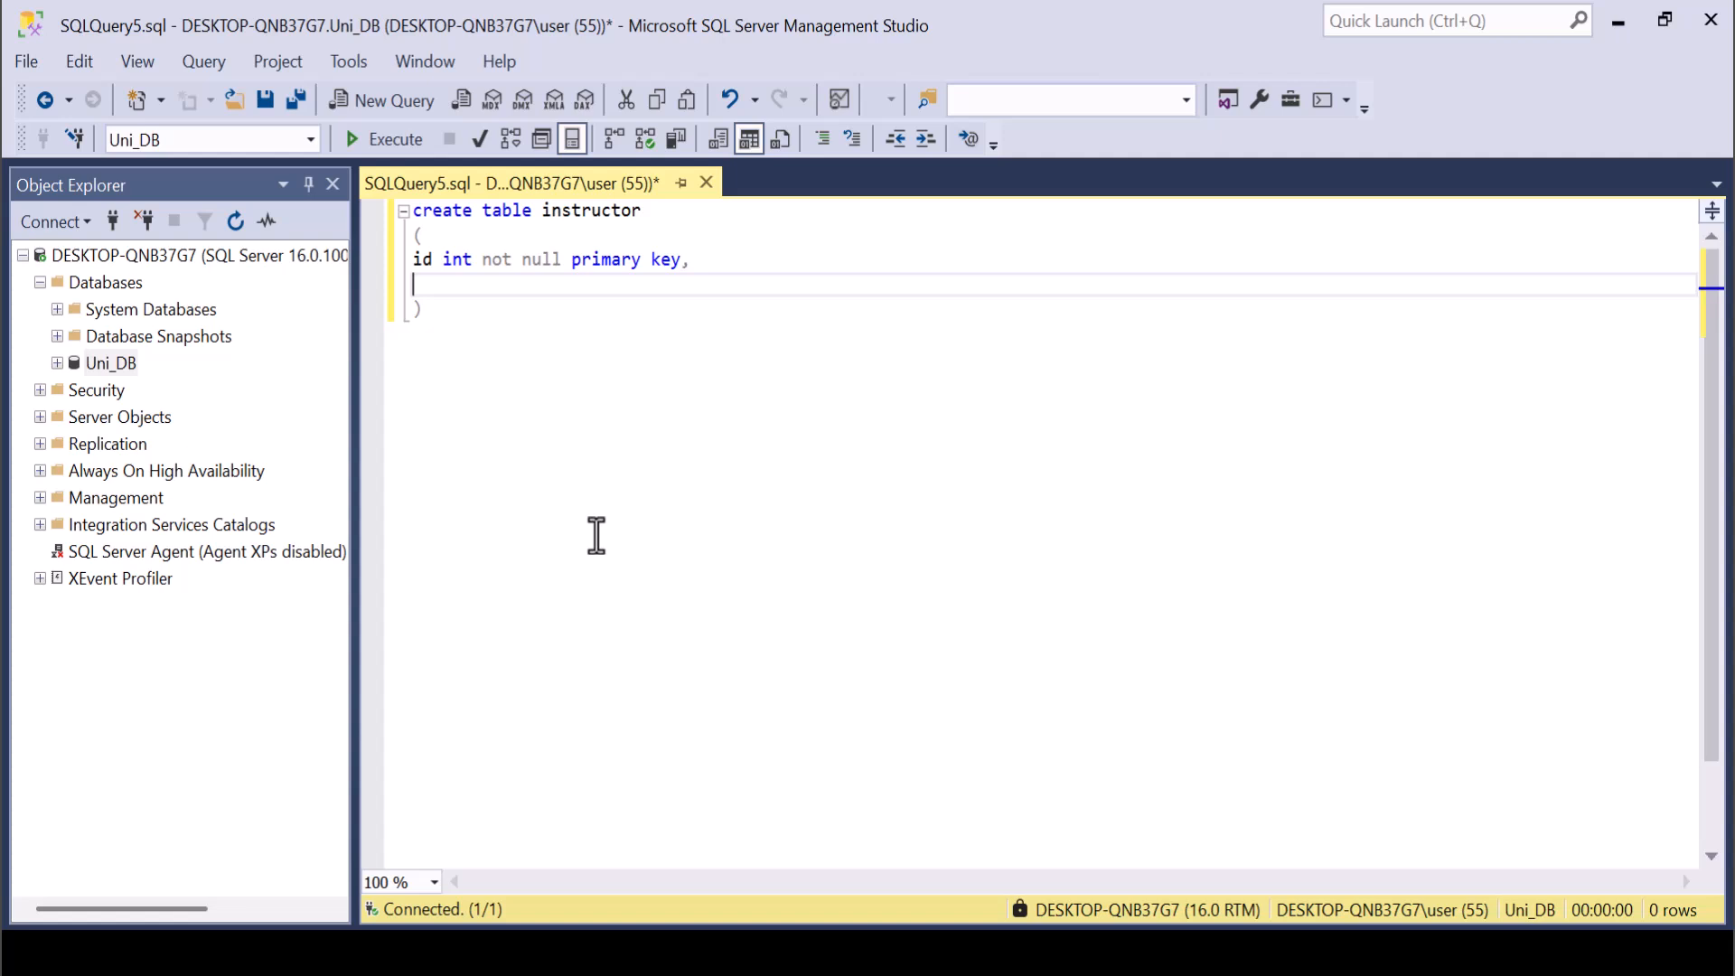
Define the name column below id as [NVARCHAR](50) NOT NULL.
text(name [NVARCHAR)
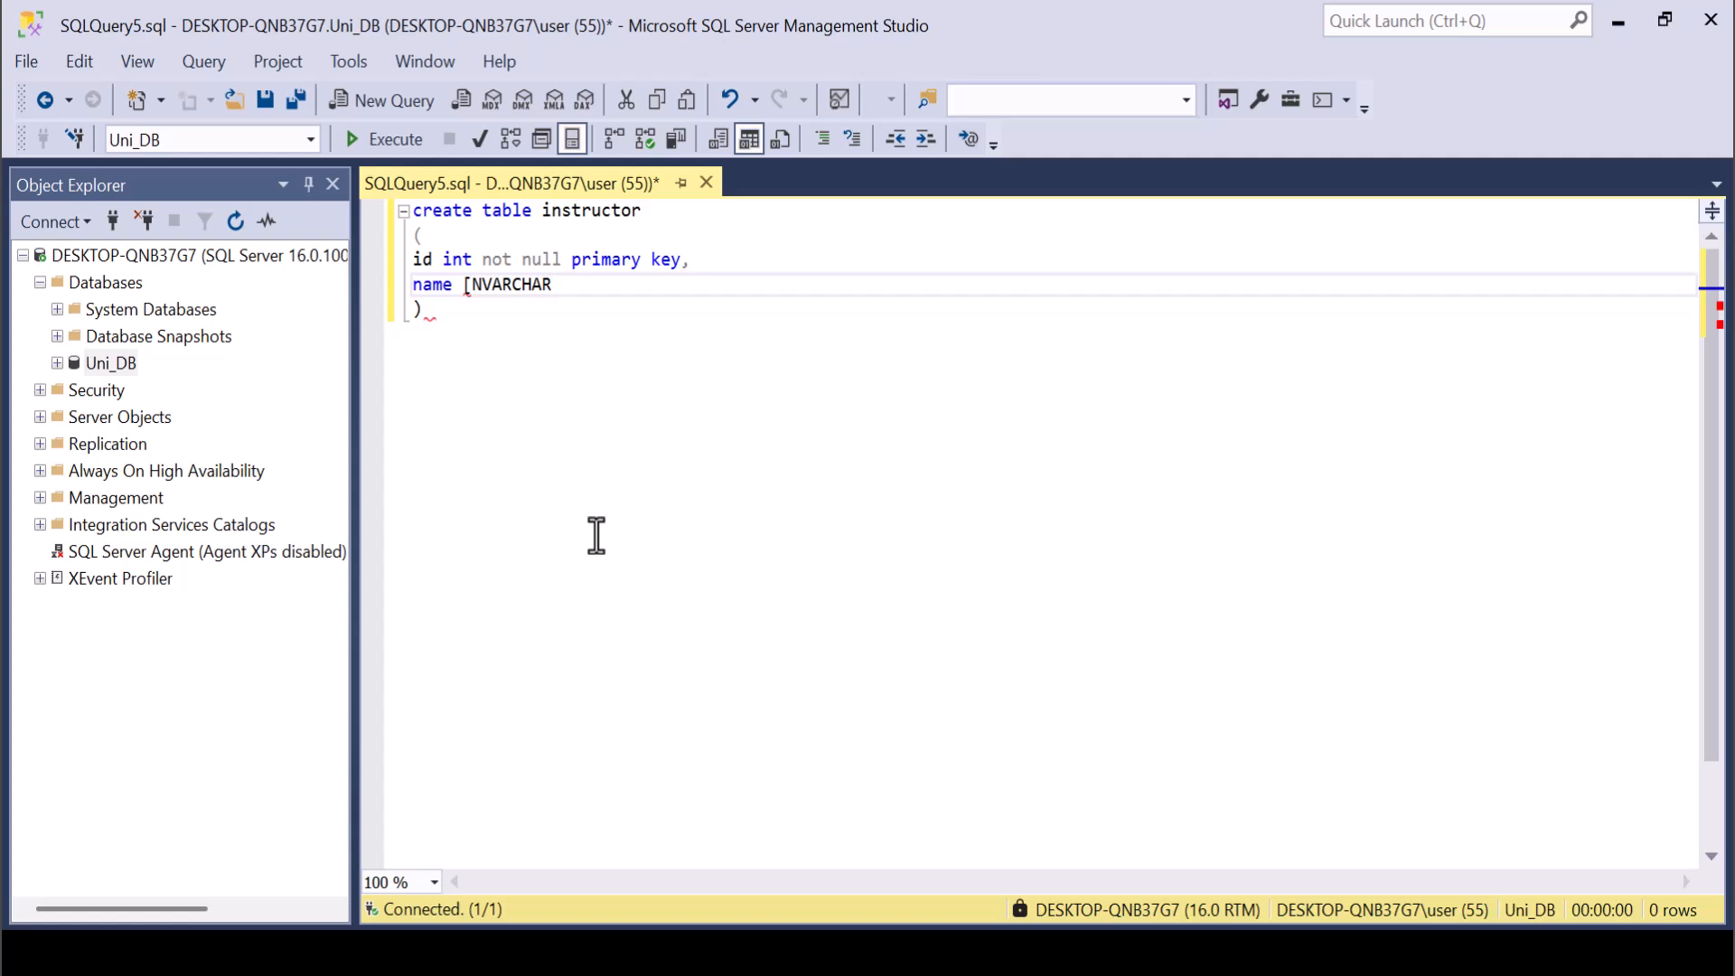
text(](50) NOT NULL,)
key(Return)
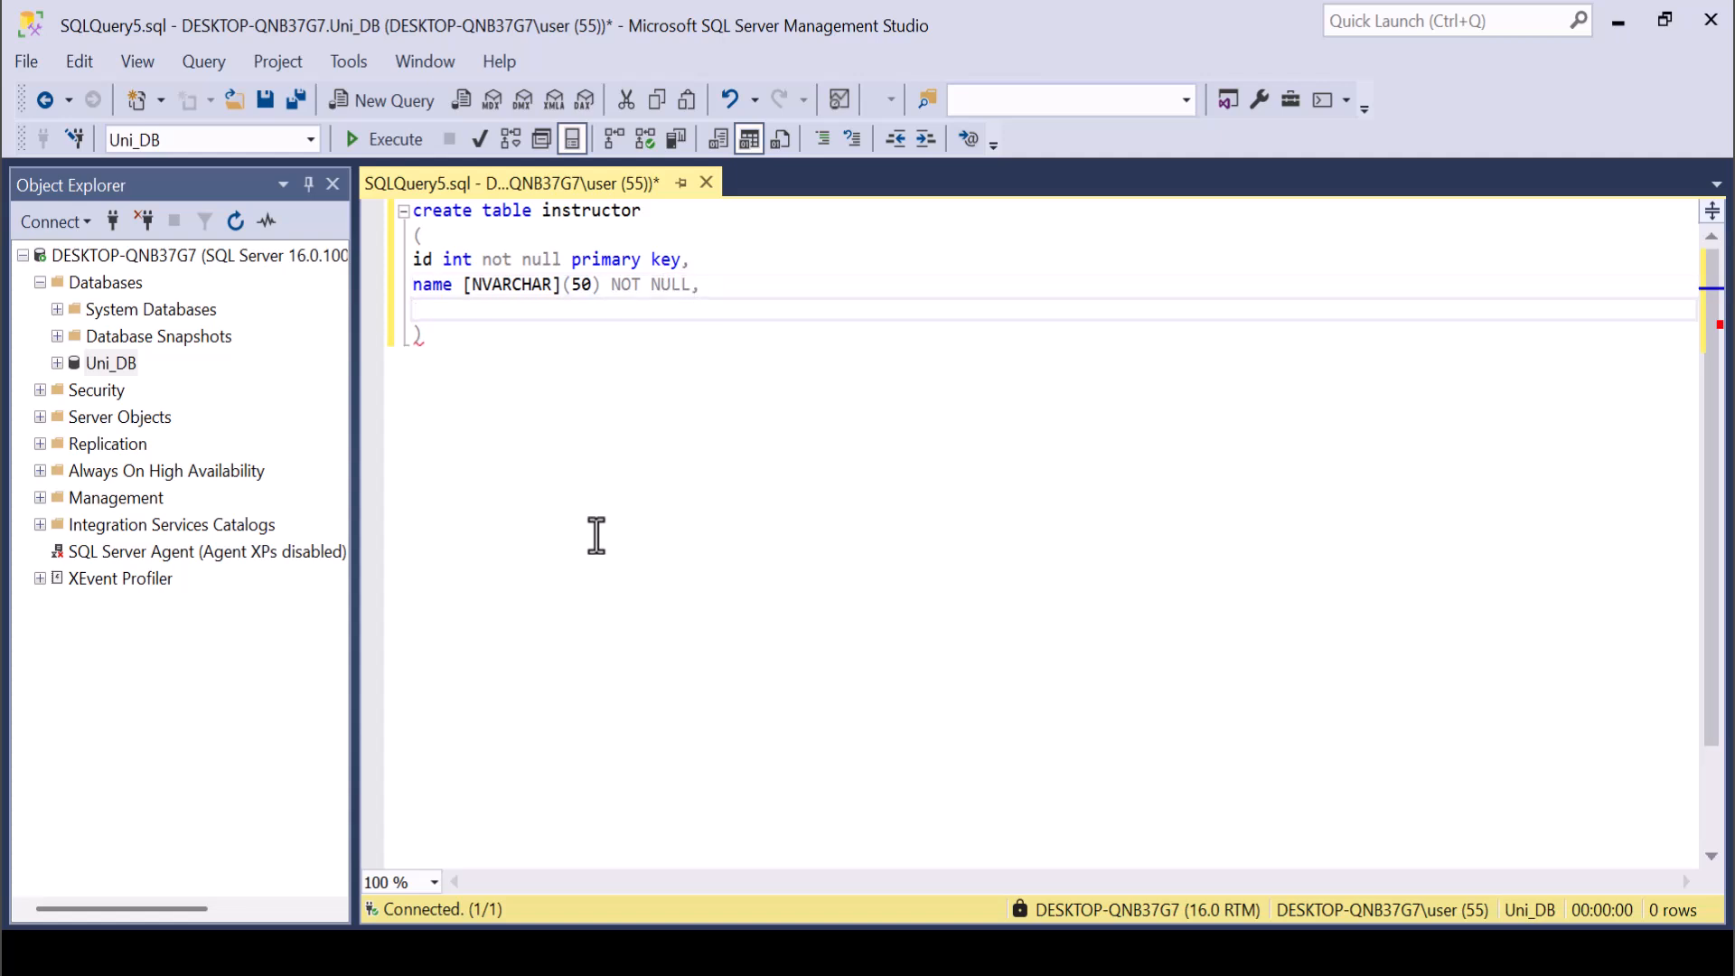
Add DEPT as the last column, reusing name's [NVARCHAR](50) NOT NULL definition without the trailing comma, and execute the create table statement.
text(DEPT)
key(Up)
key(shift+End)
key(ctrl+c)
key(Down)
key(ctrl+v)
key(BackSpace)
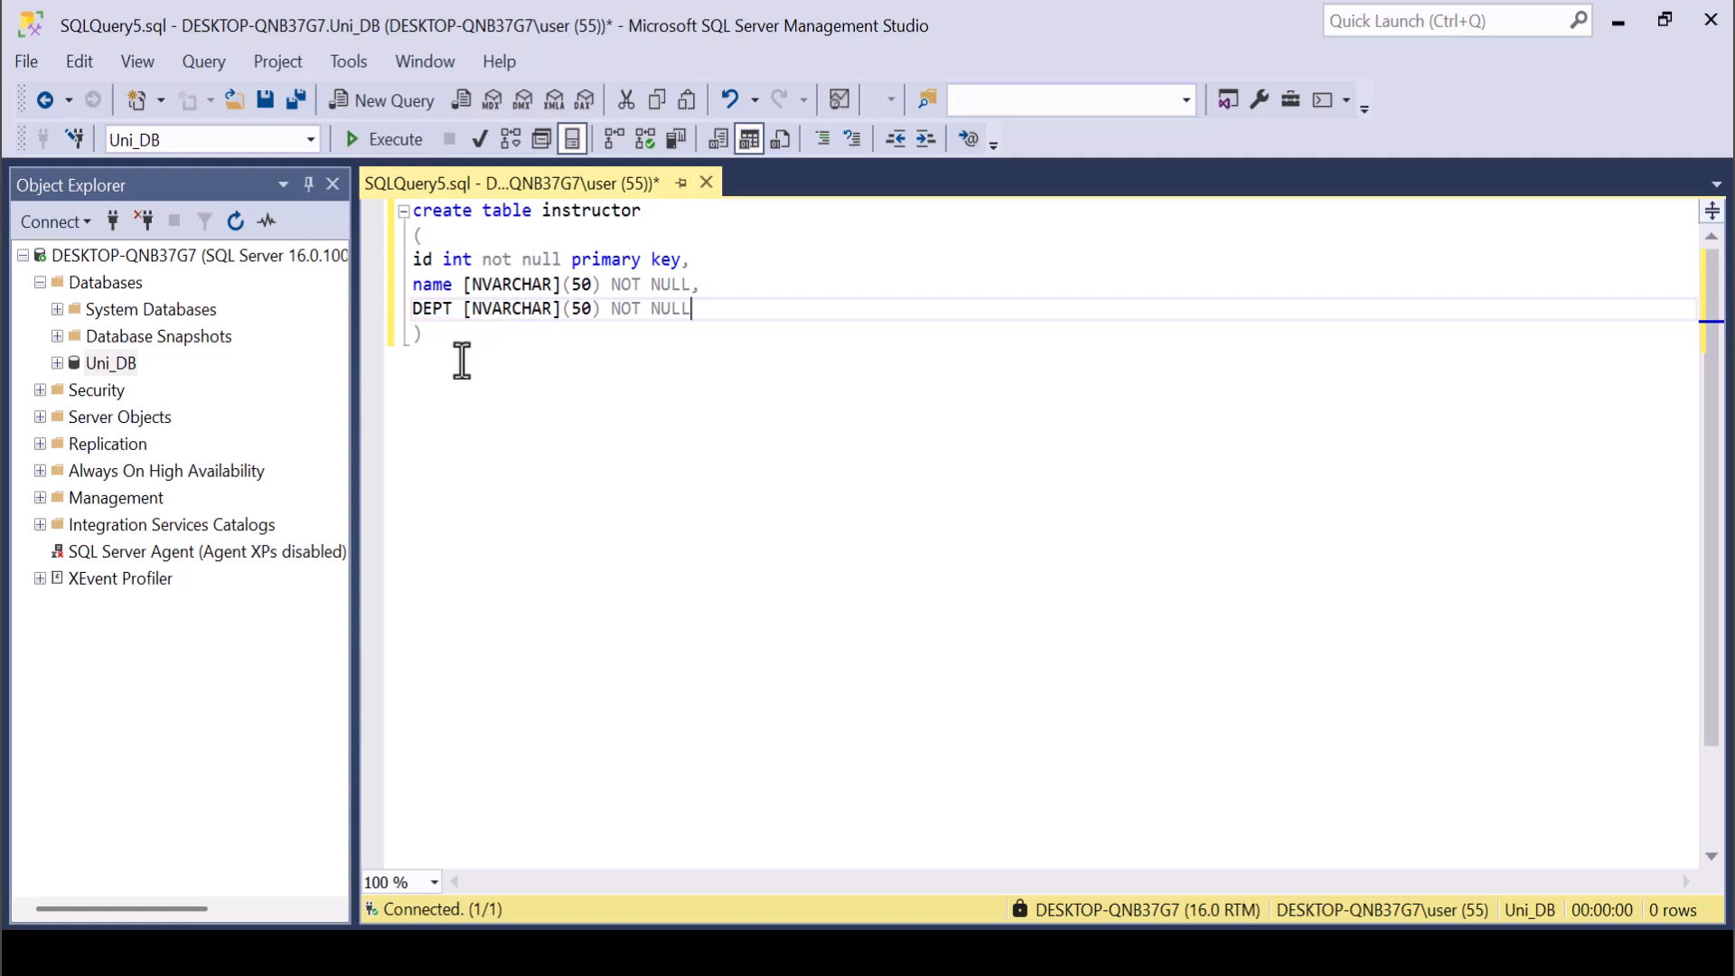
drag(442, 362, 377, 206)
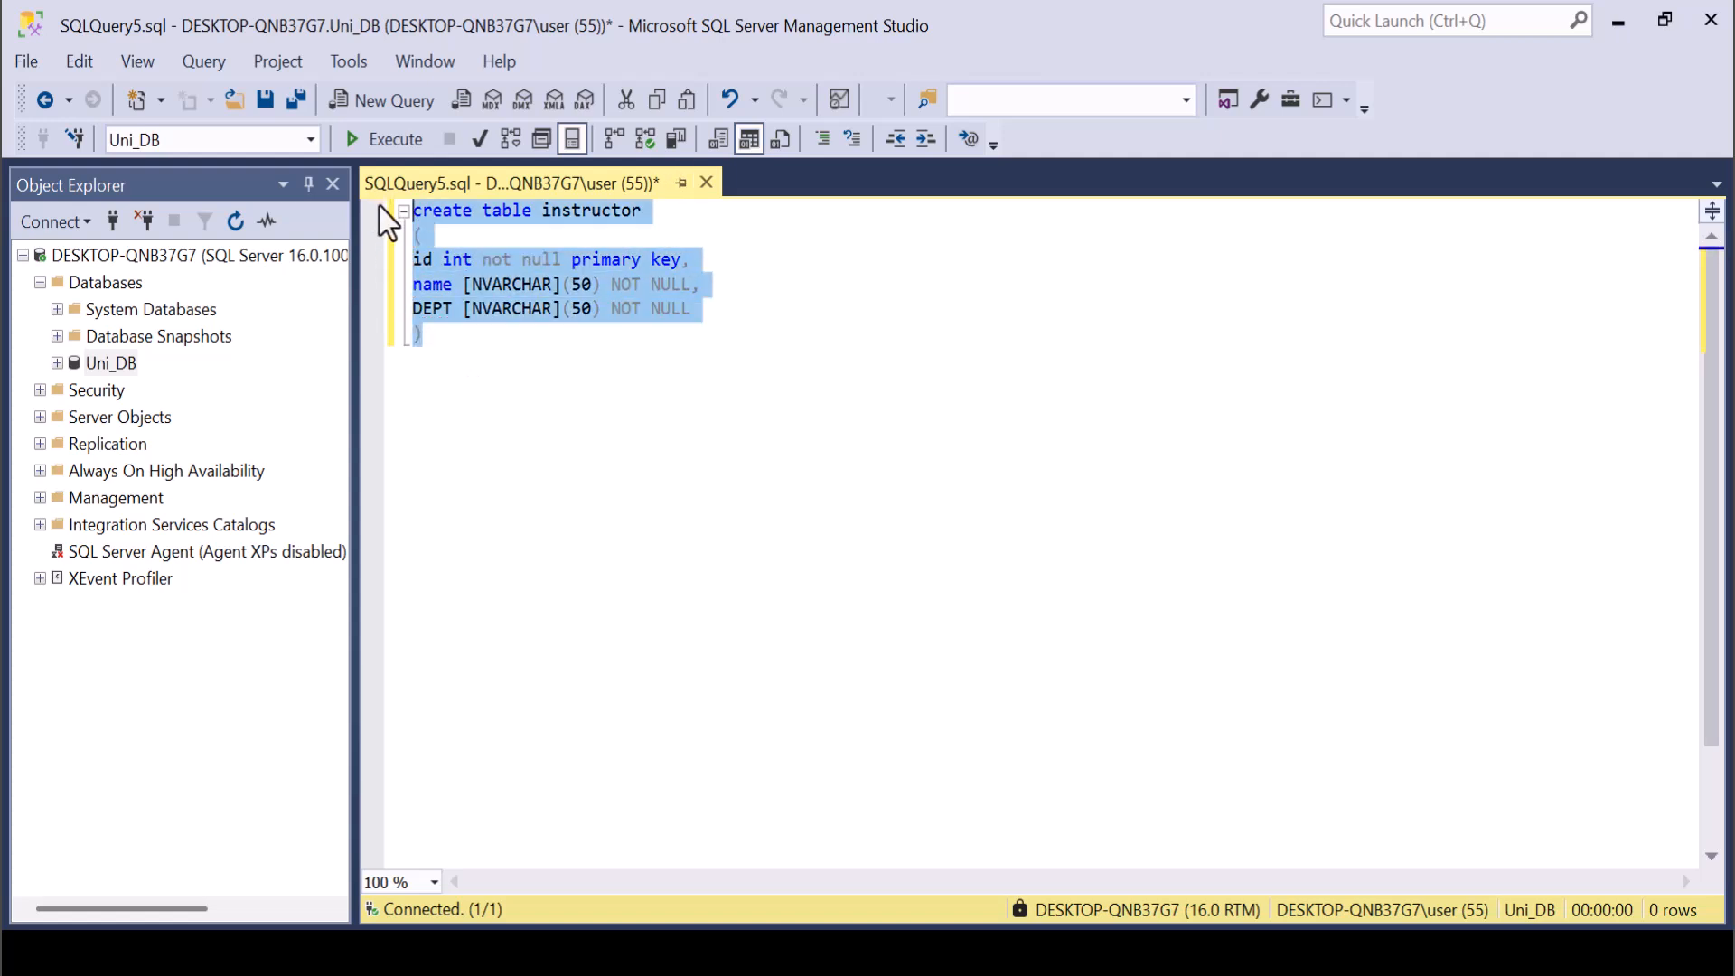
click(372, 144)
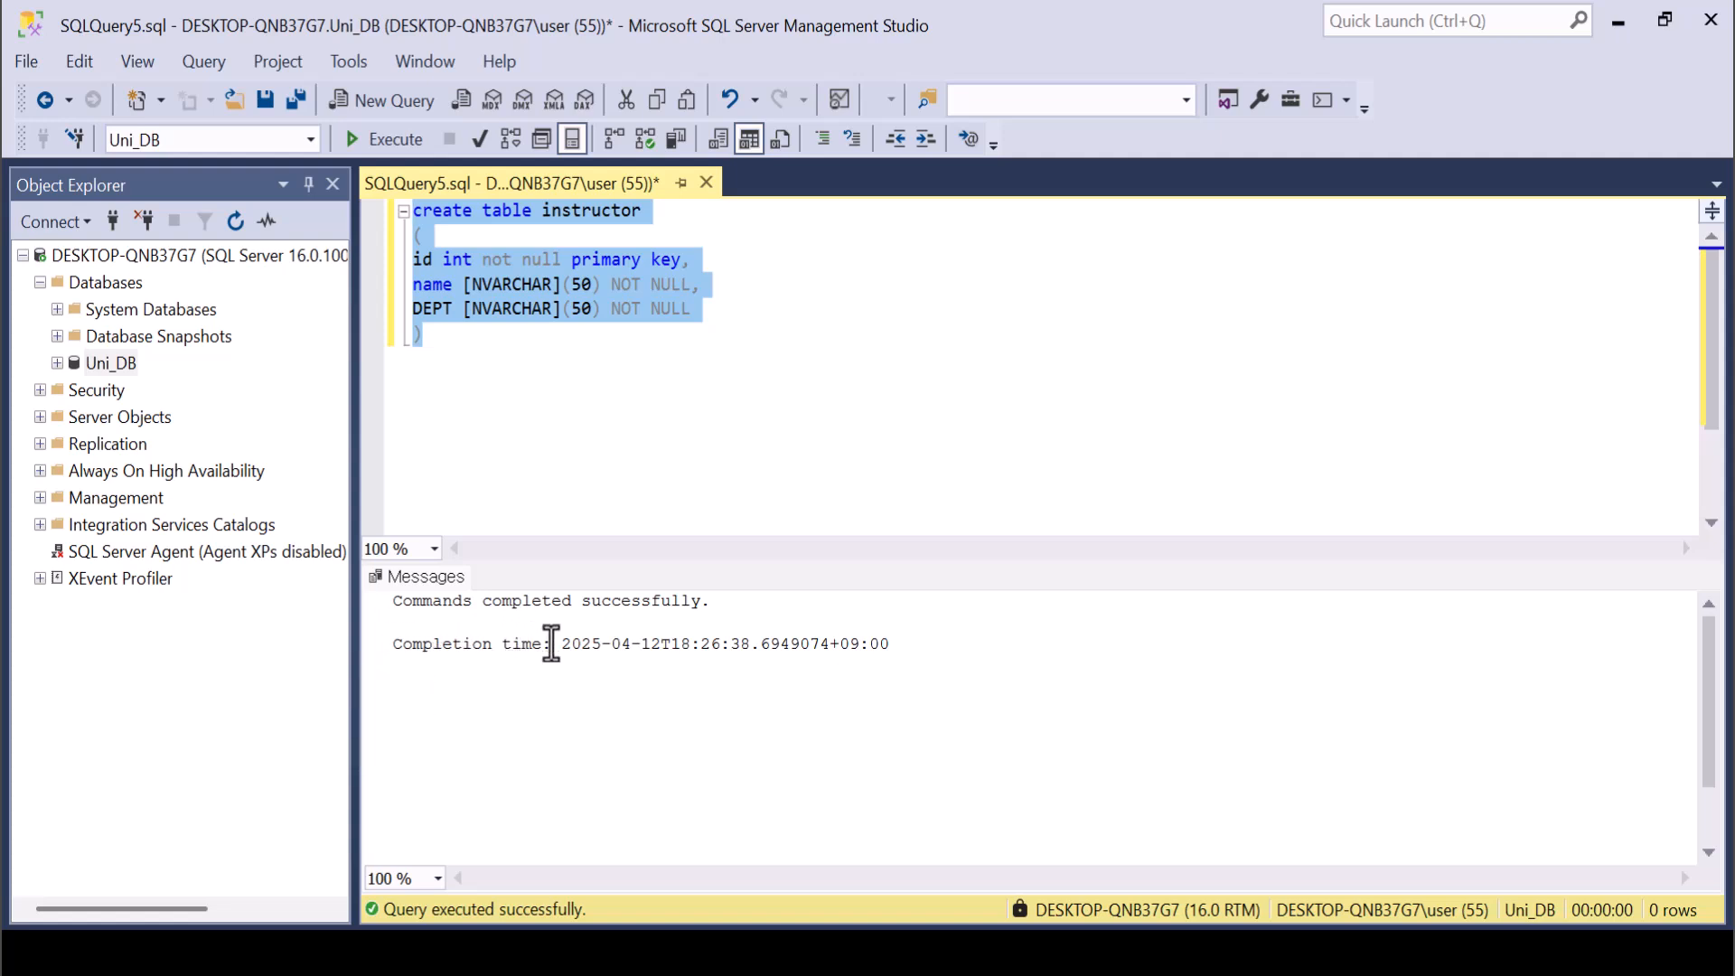
Write SELECT * FROM instructor below the table definition and execute only that statement.
click(524, 409)
key(Return)
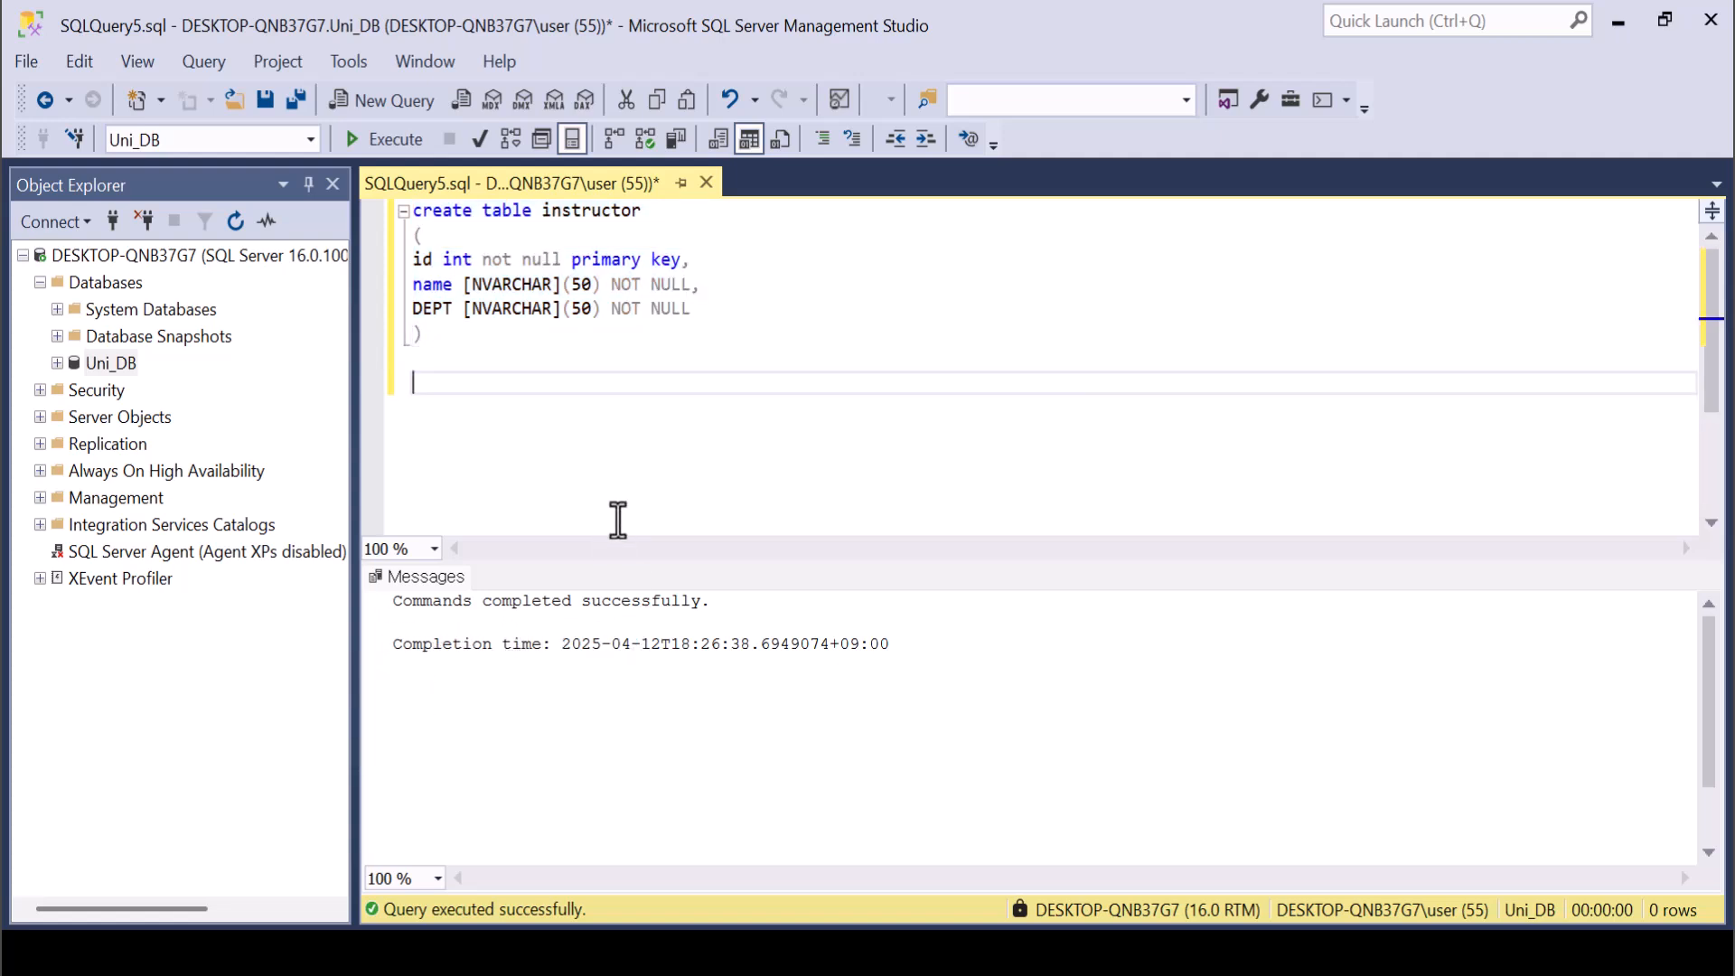
text(SELECT * FROM INSTRU)
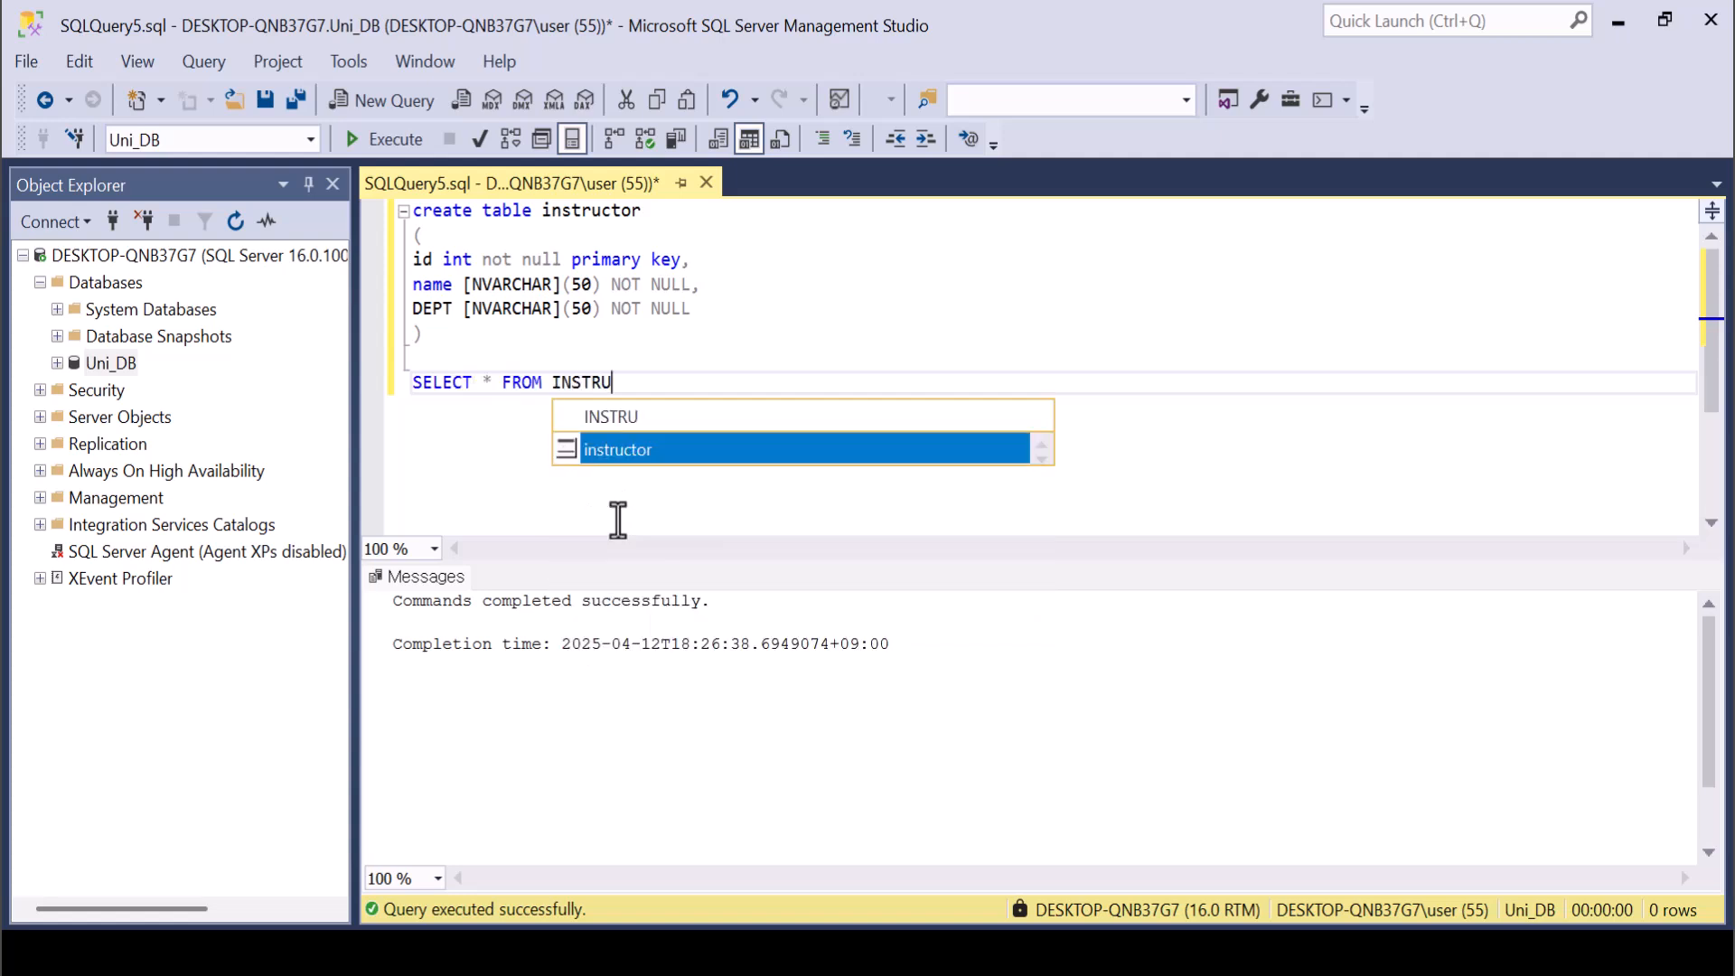
key(Tab)
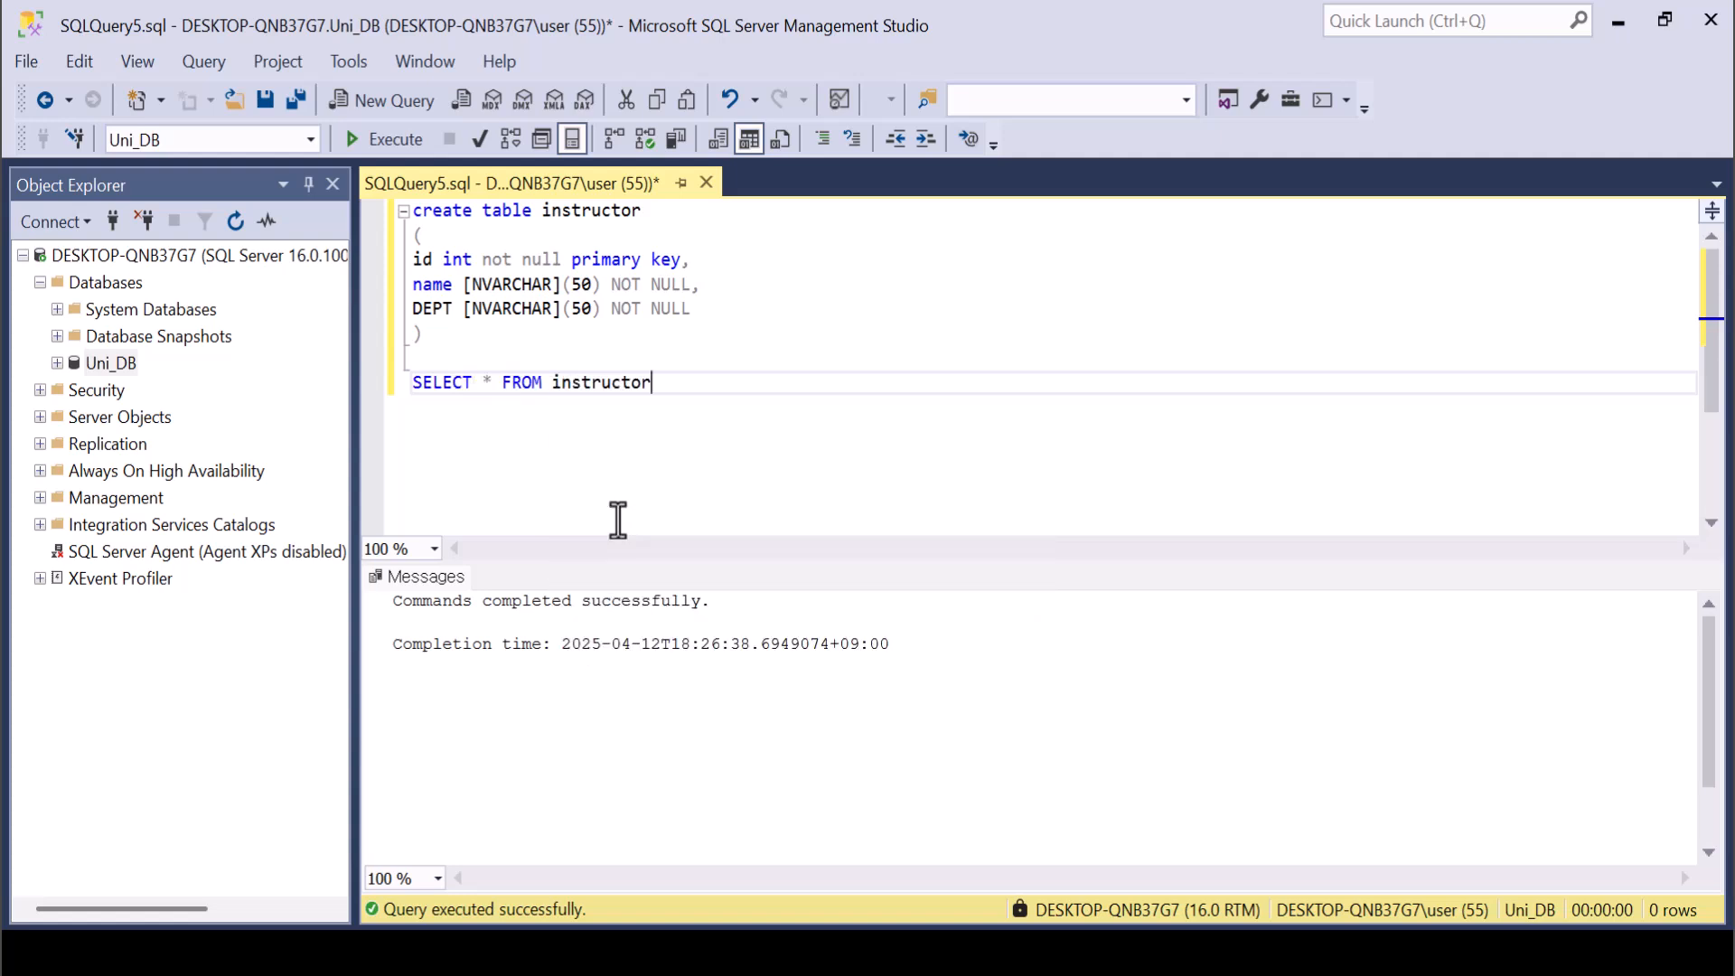
key(shift+Home)
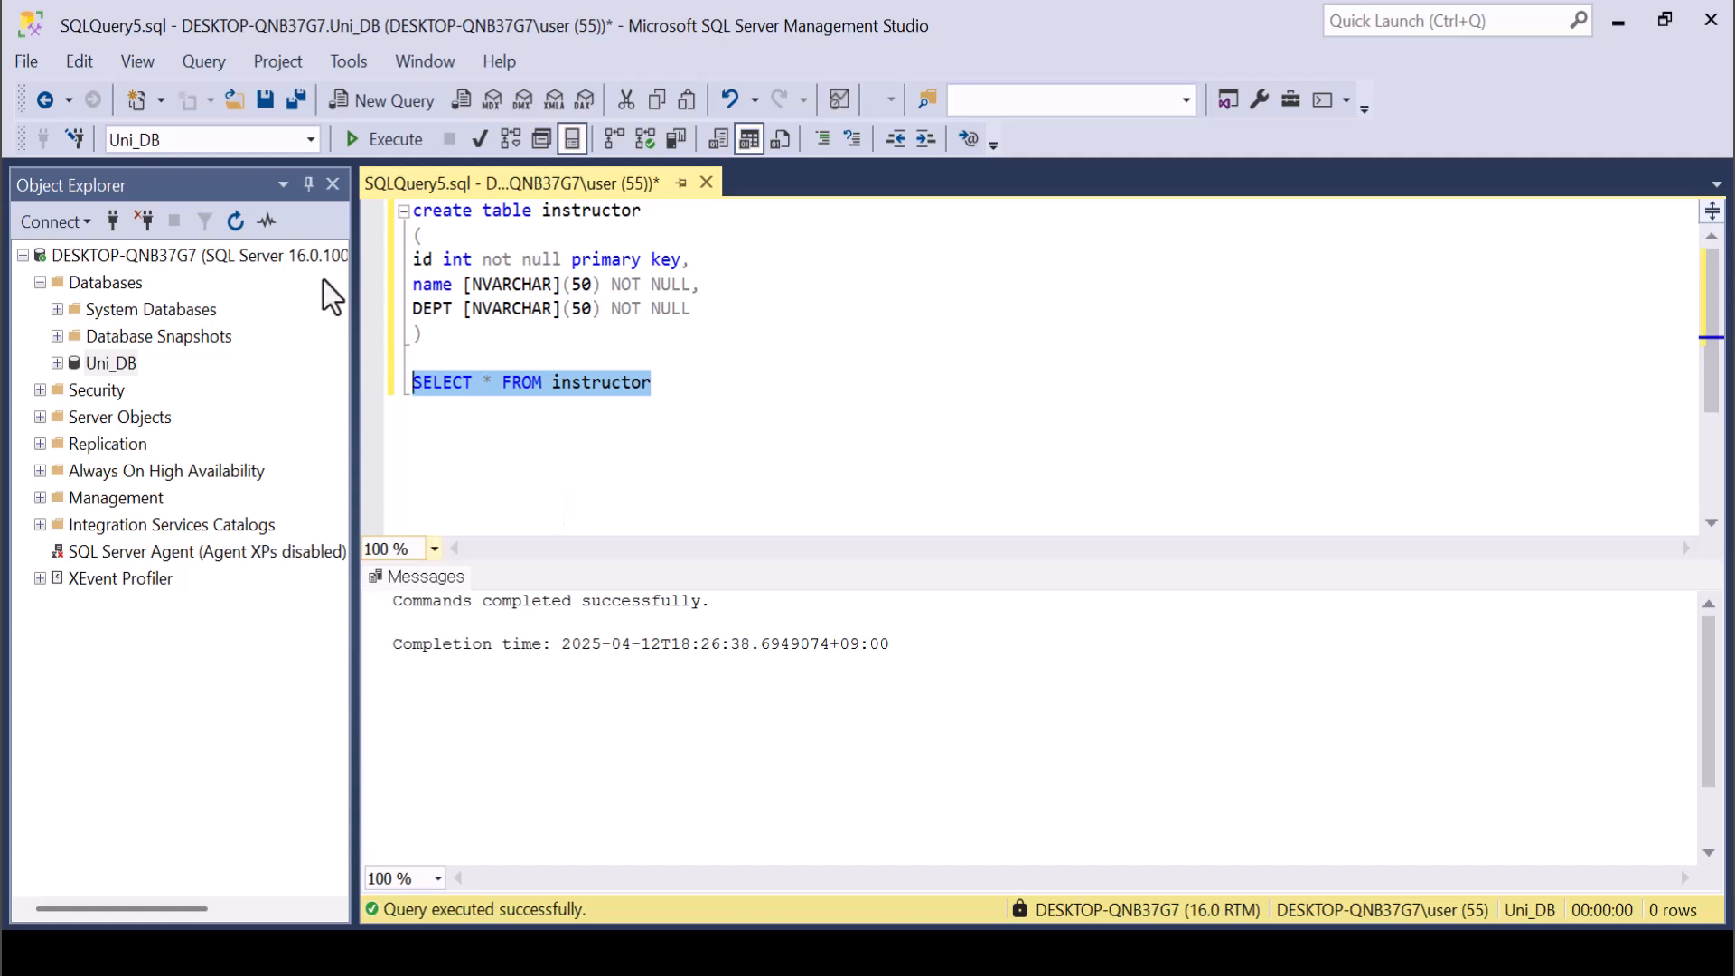
key(F5)
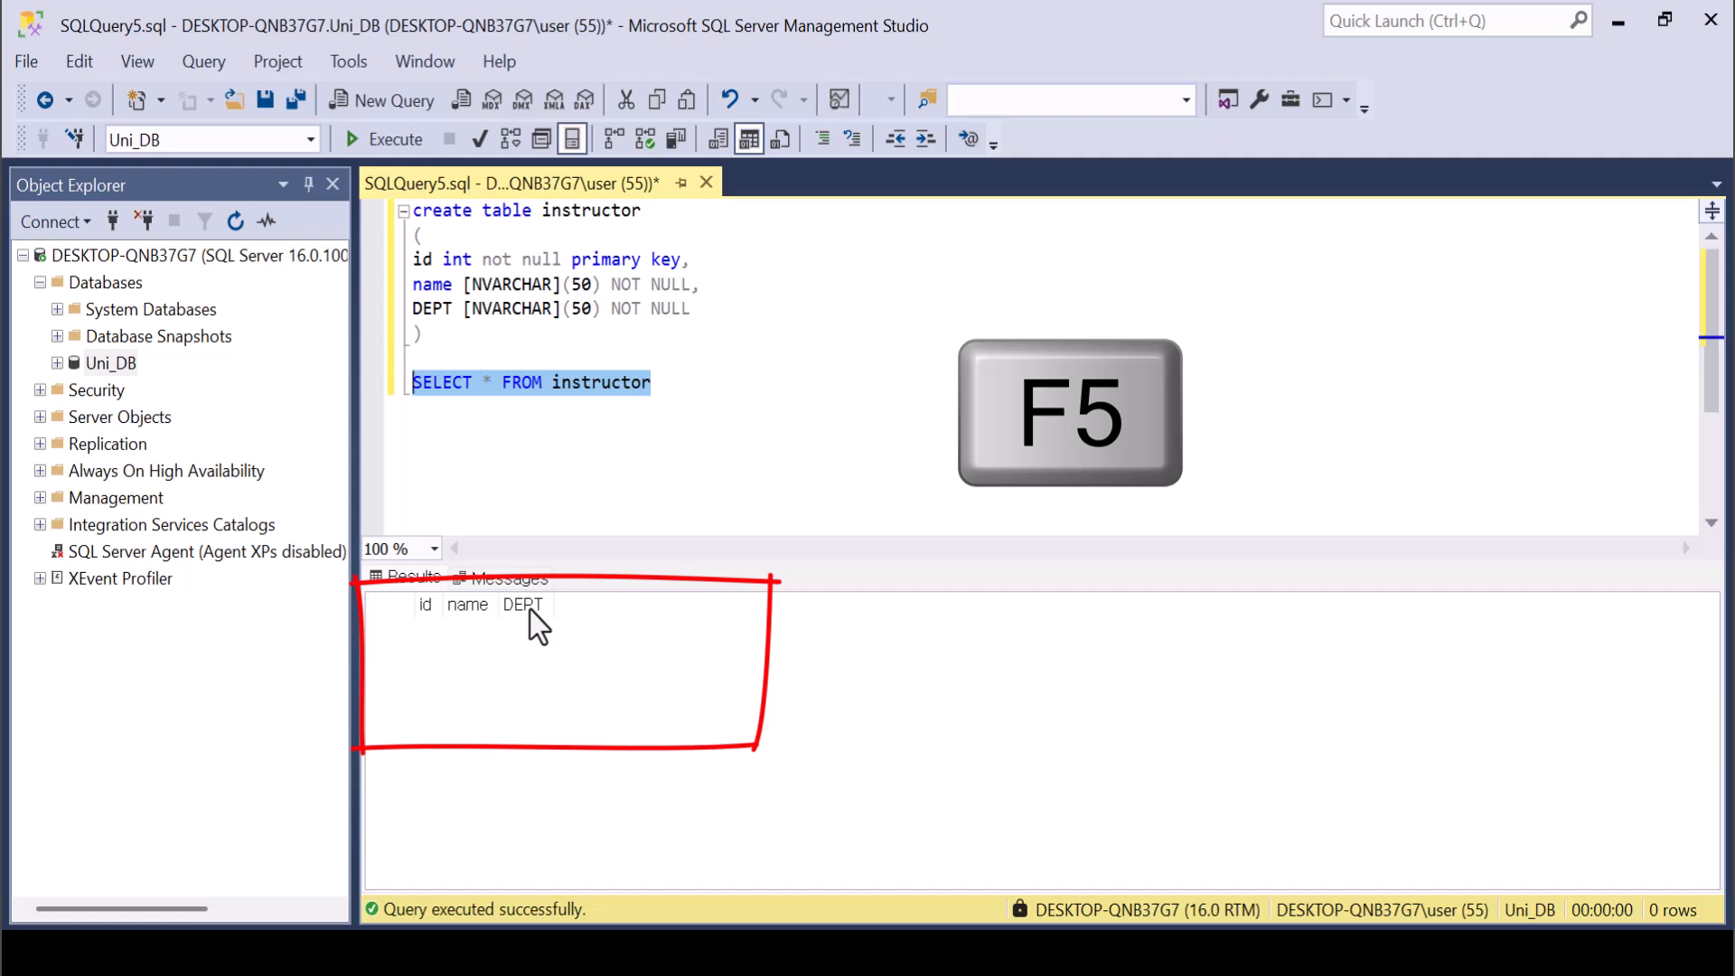
Start an INSERT INTO instructor statement below the SELECT, followed by two lines of empty parentheses.
click(692, 434)
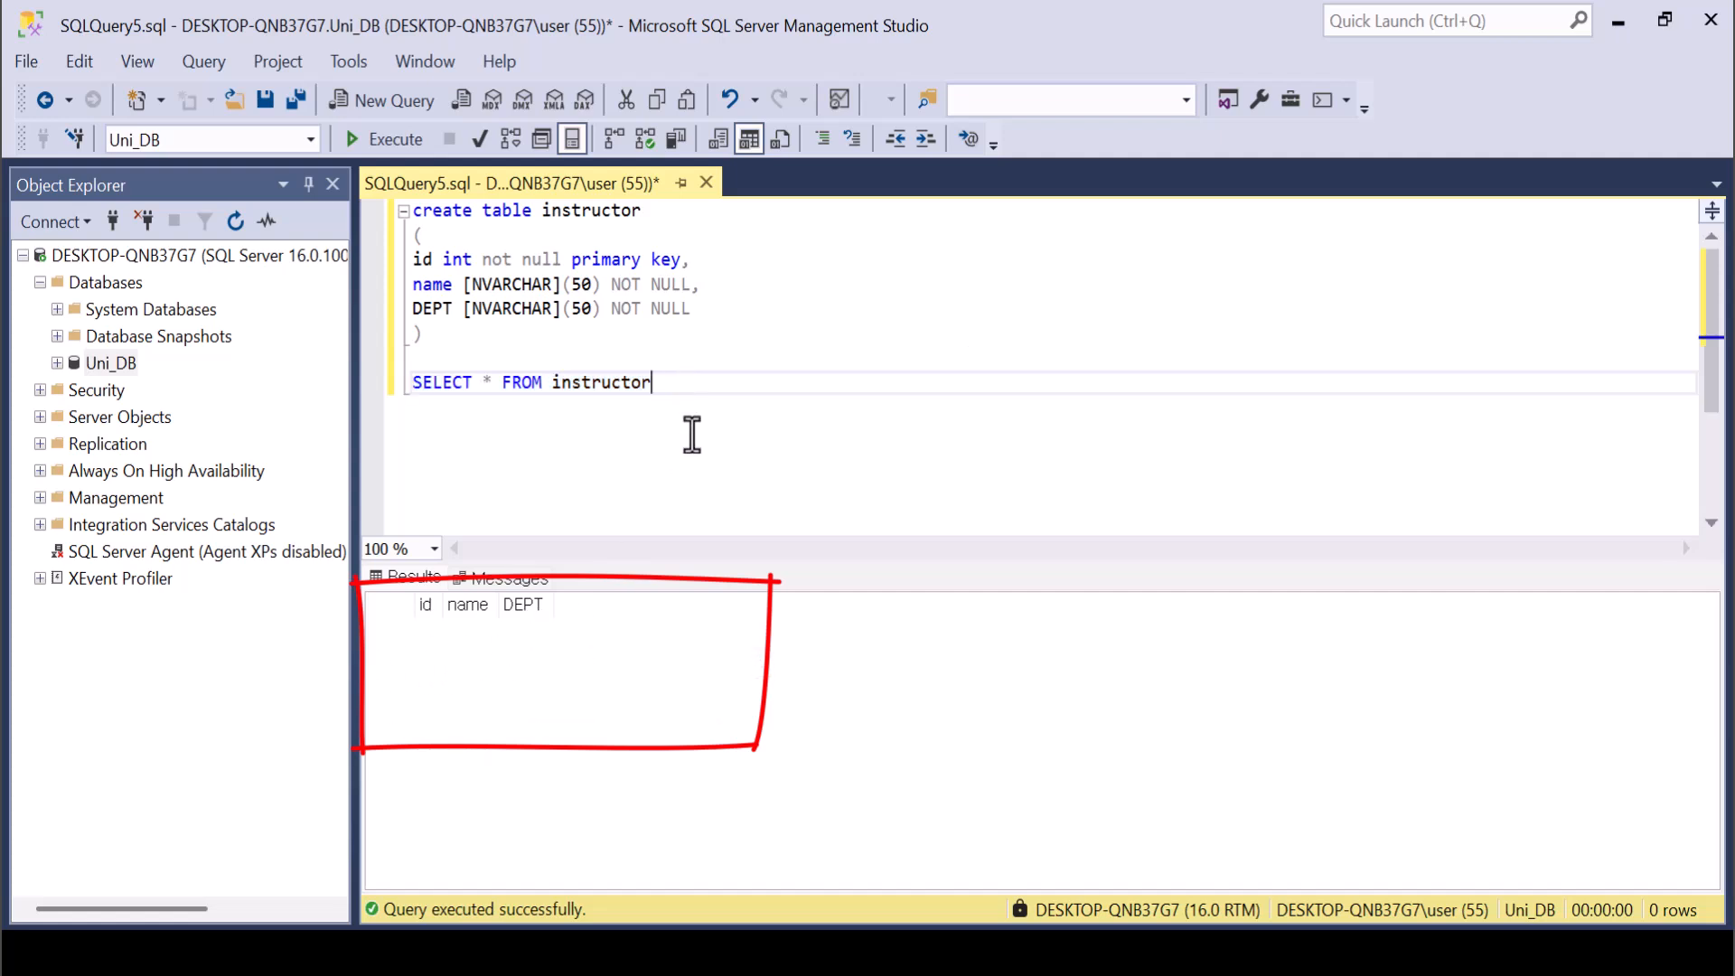
key(Return)
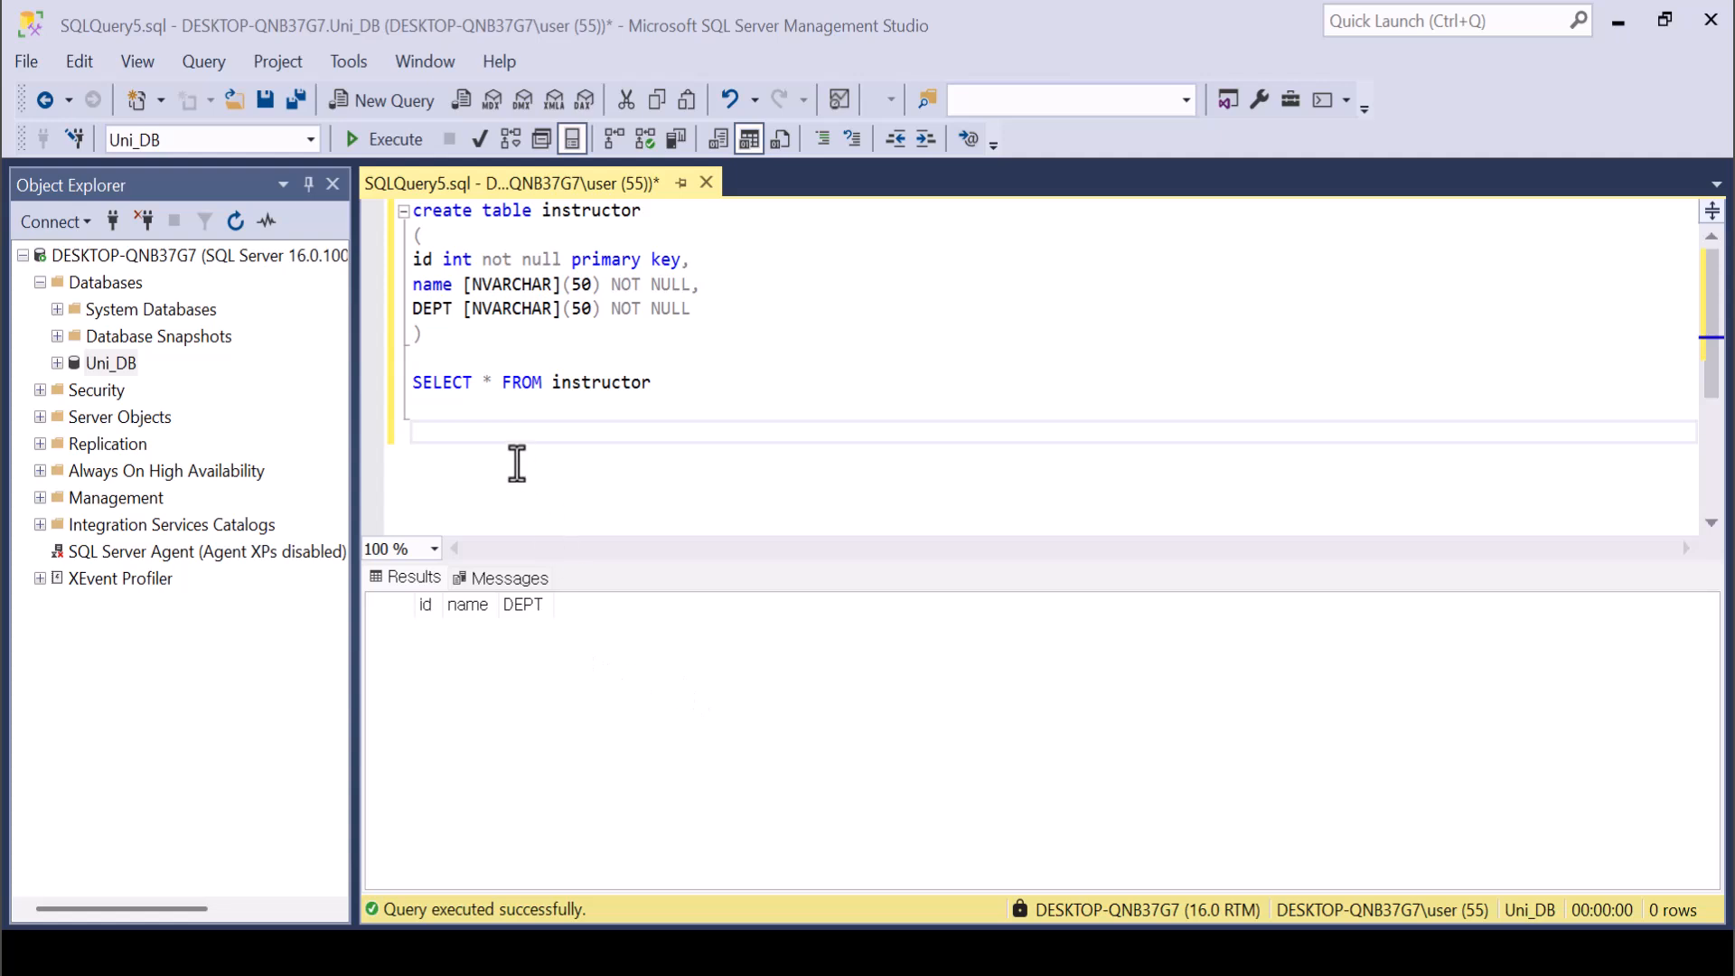
text(INSERT INTO )
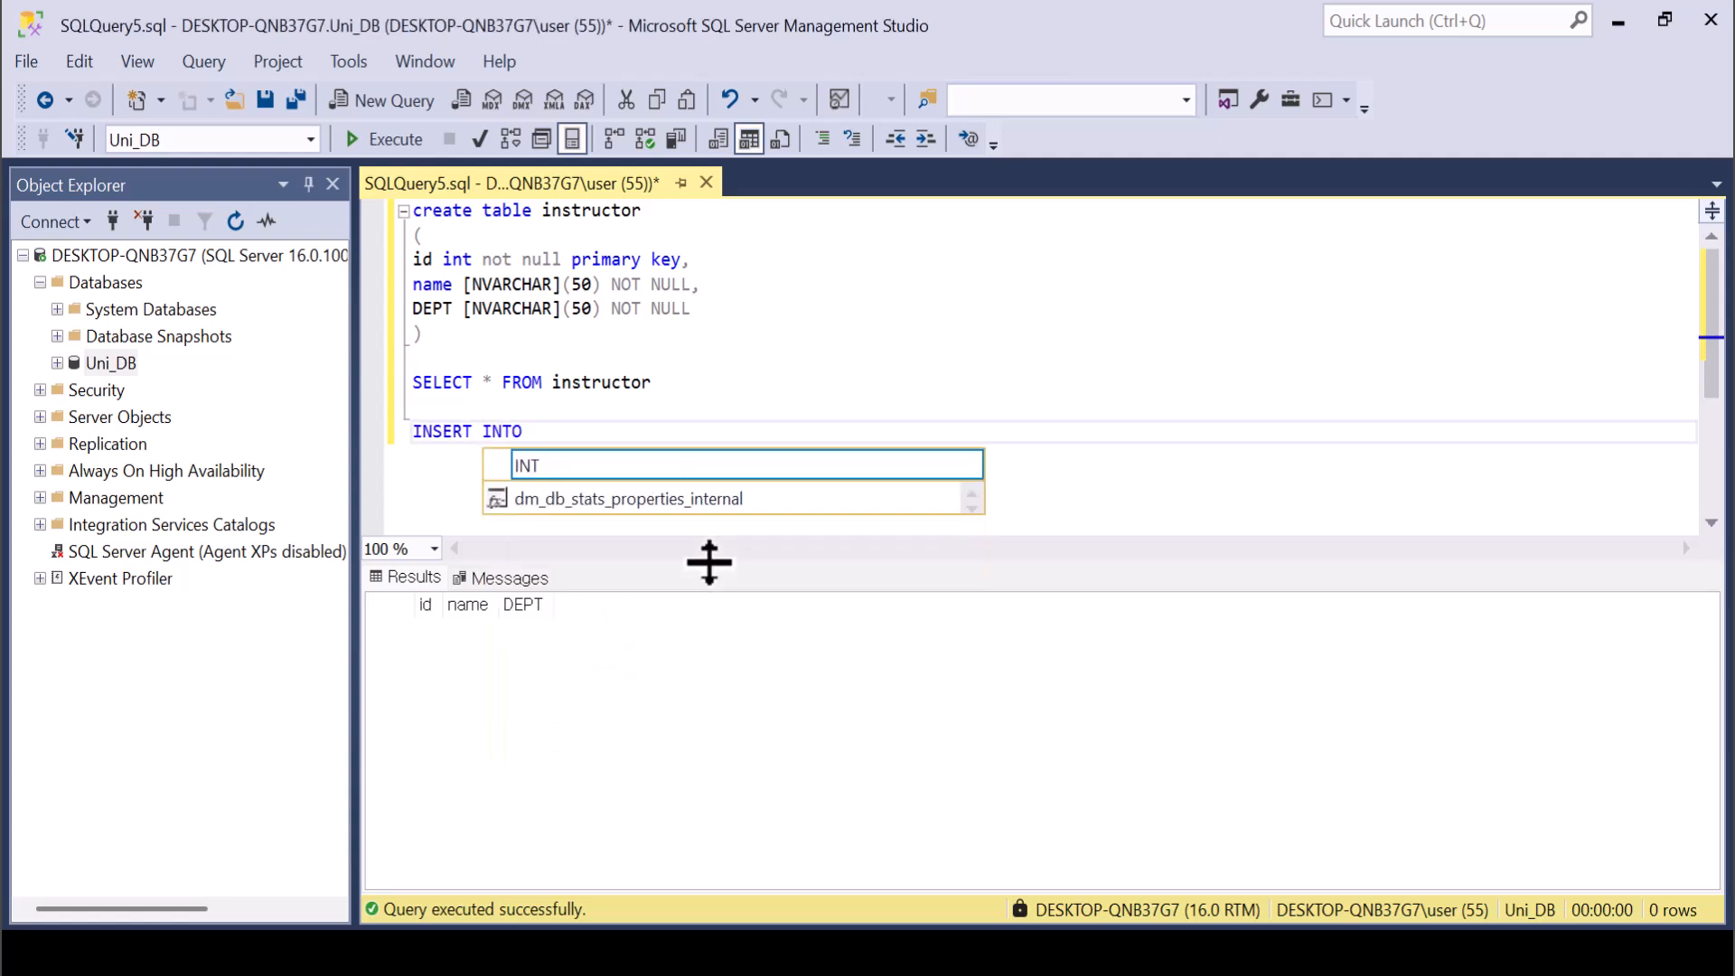
text(instructor)
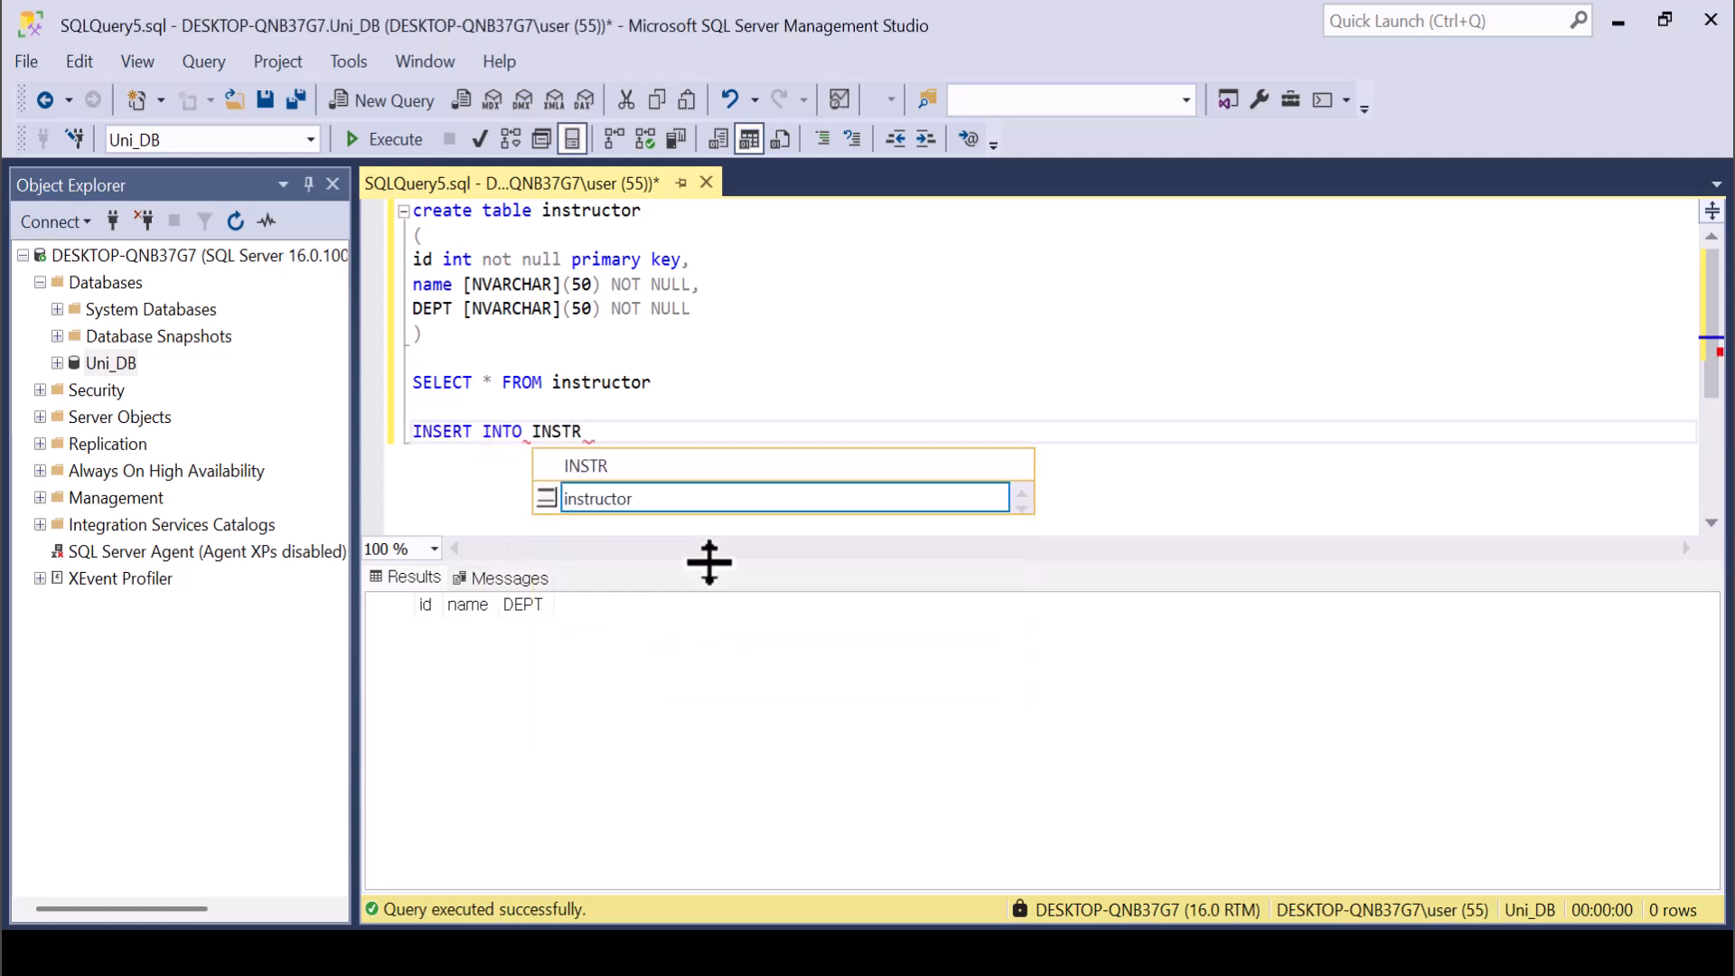
key(Return)
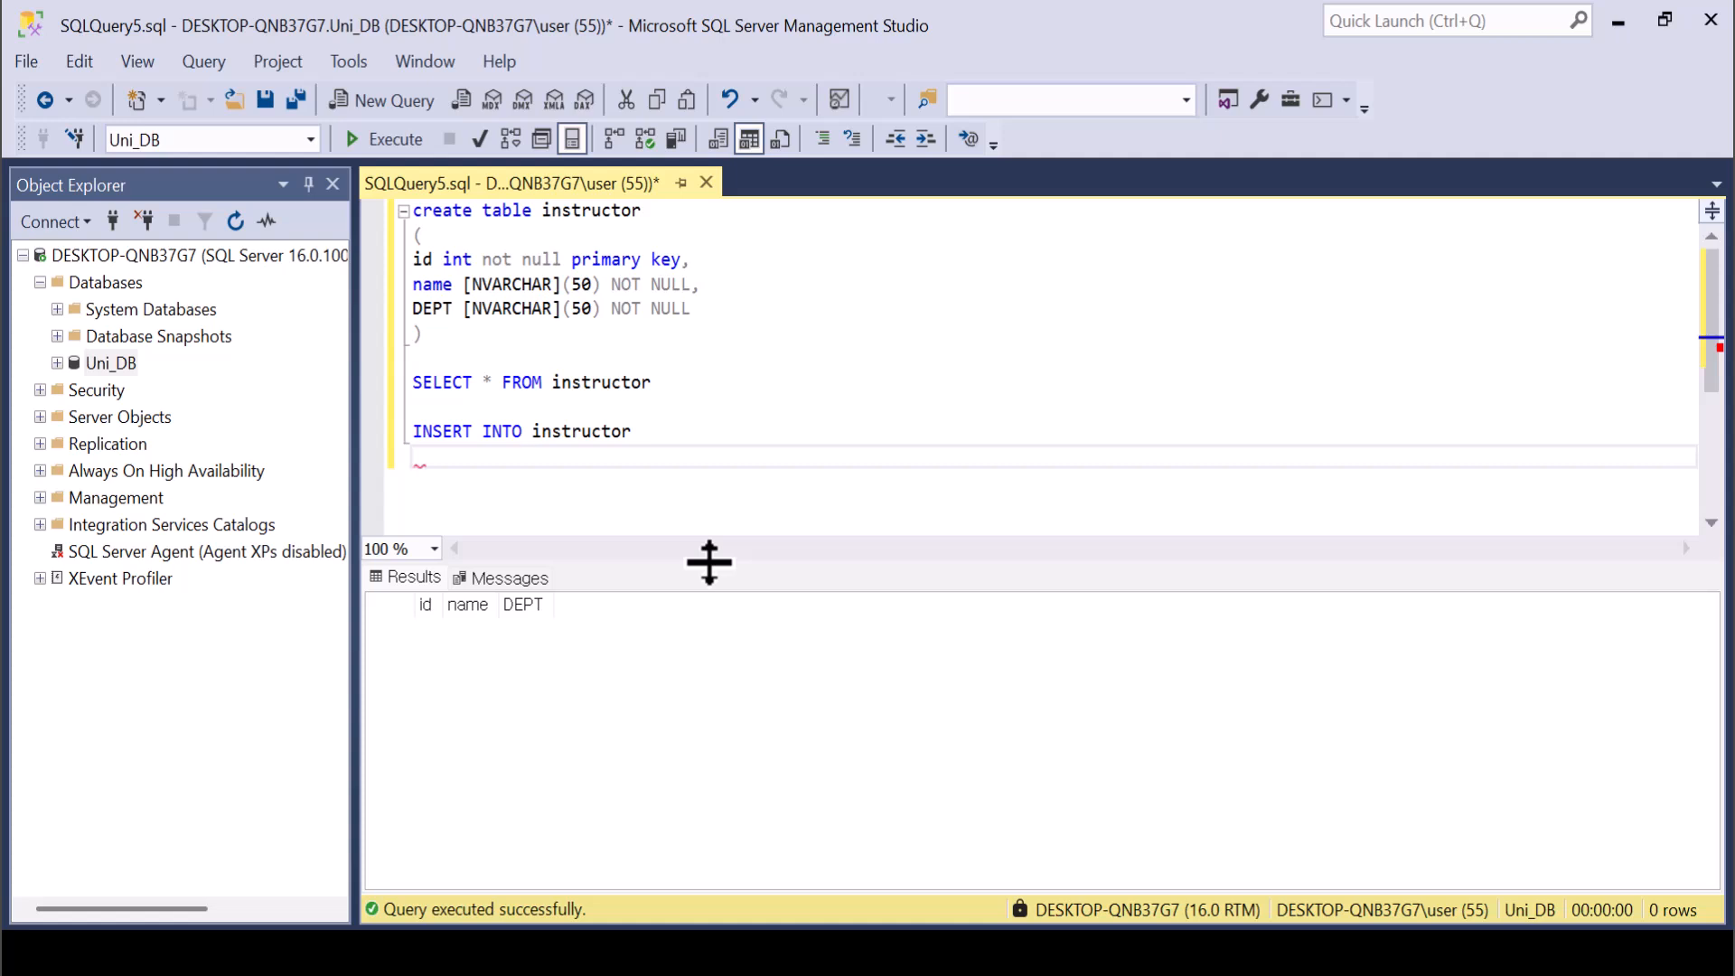
text(())
key(Return)
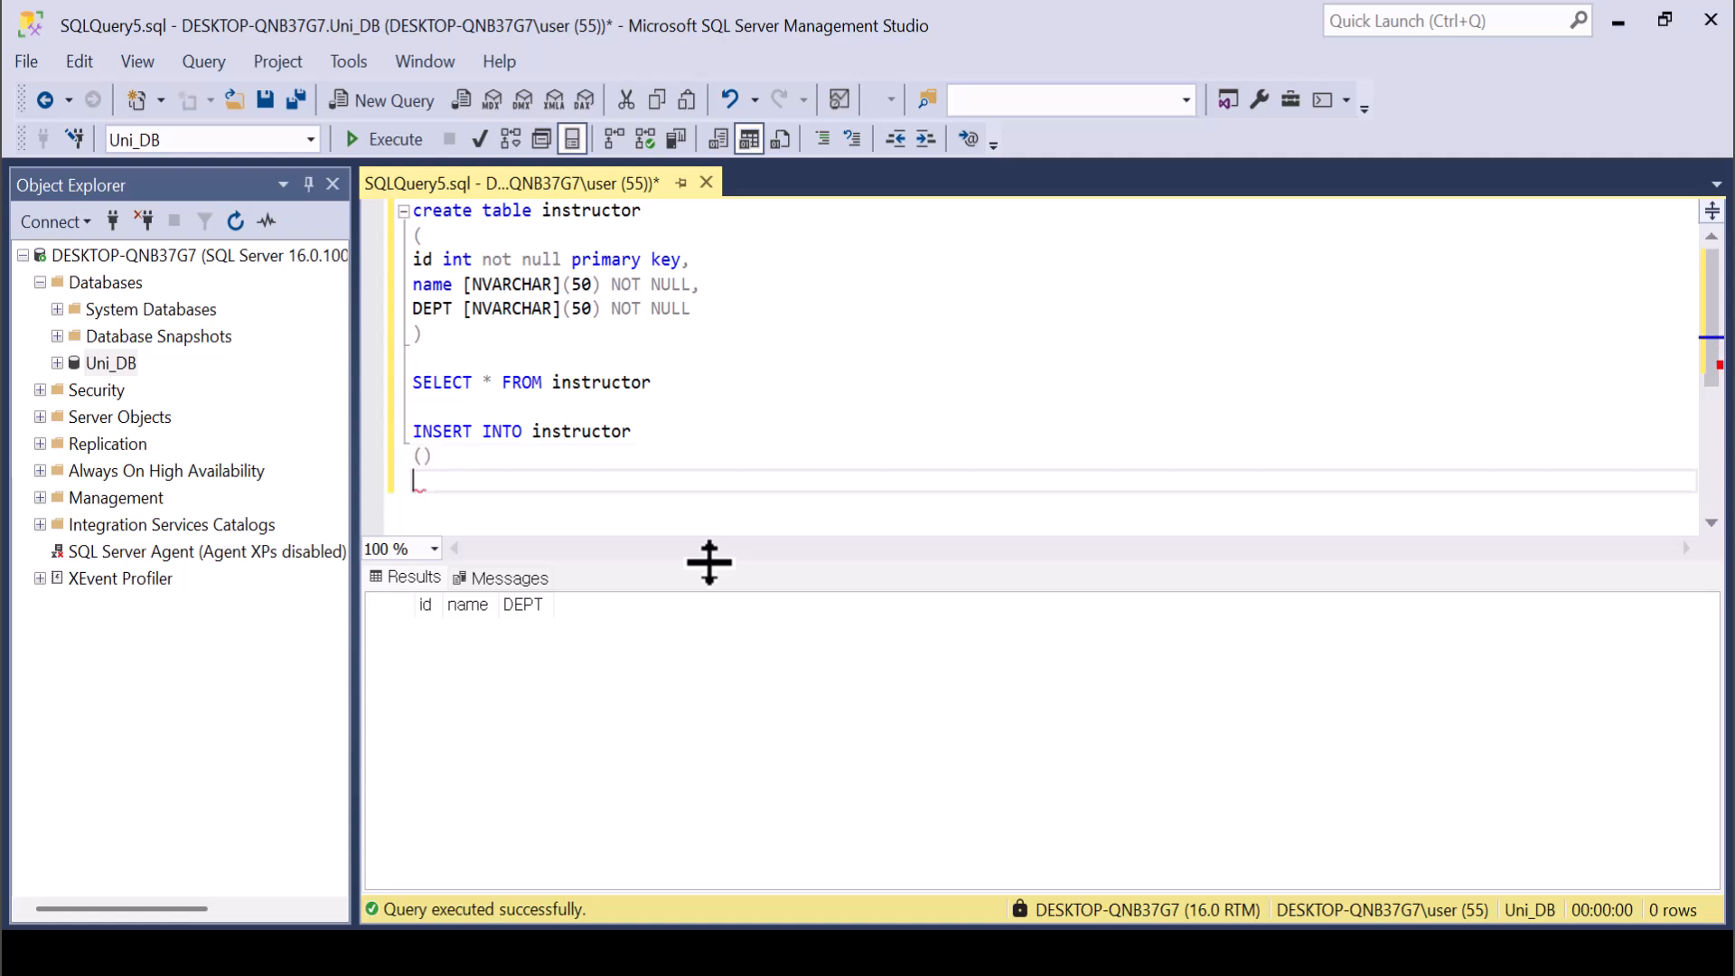
text(())
Fill the parentheses below INSERT INTO instructor with the column list [id], [name], [DEPT].
key(Up)
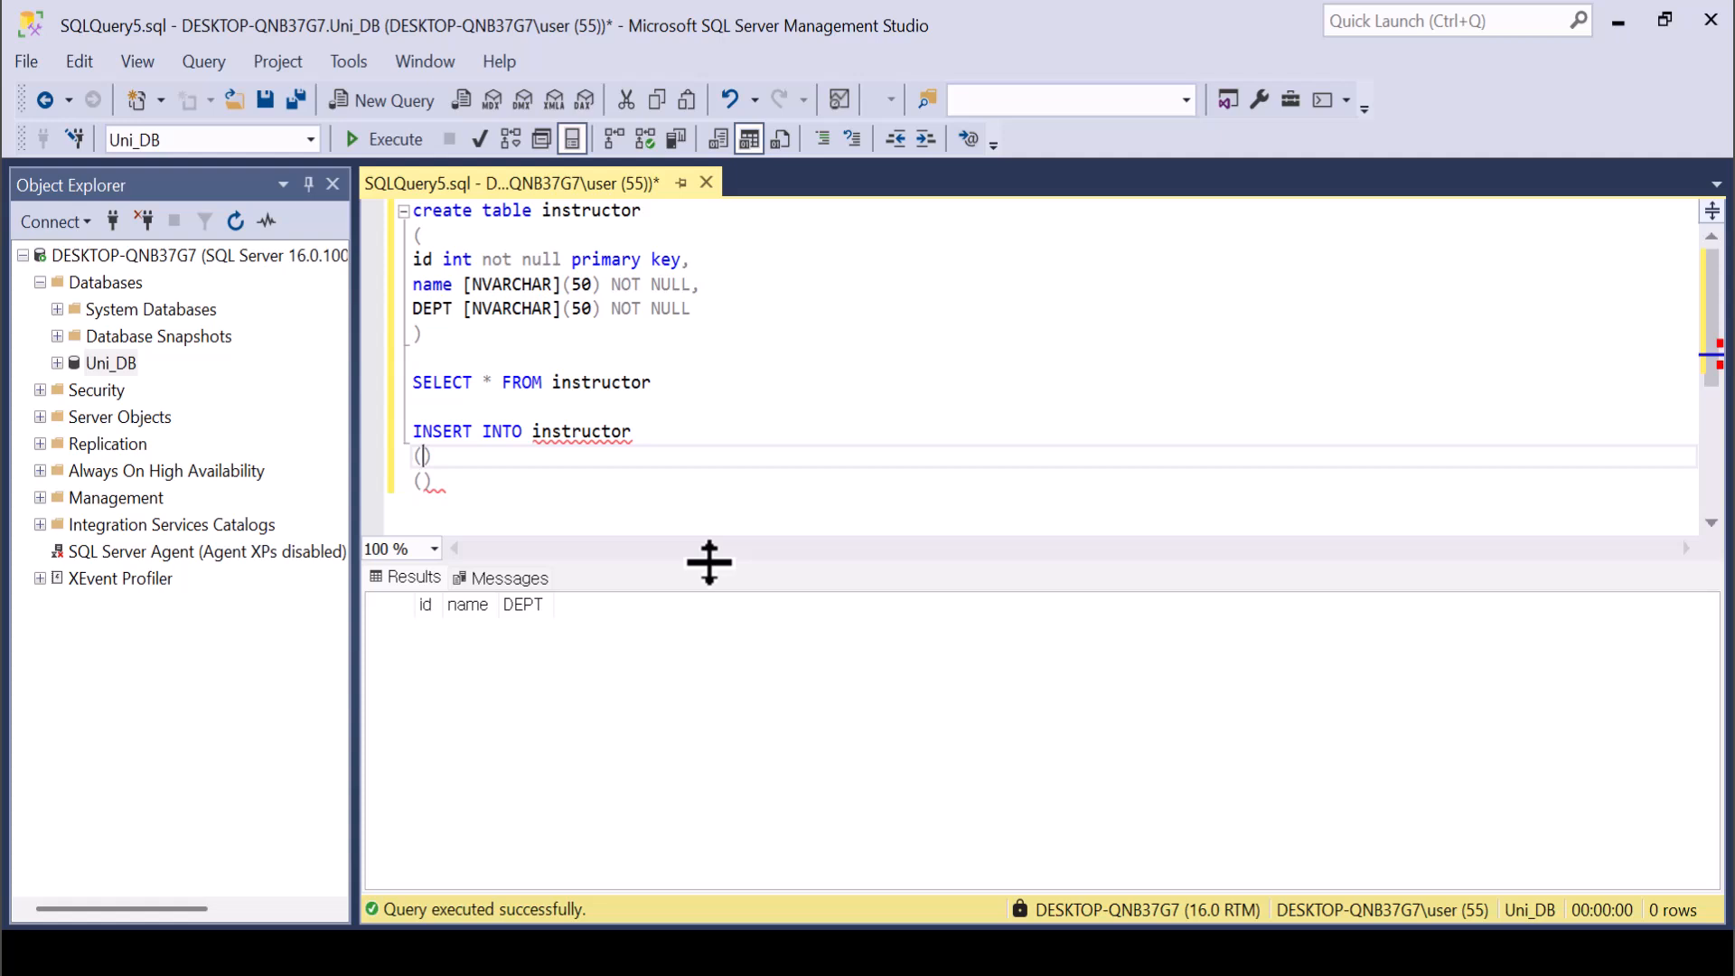
key(Left)
text([ID)
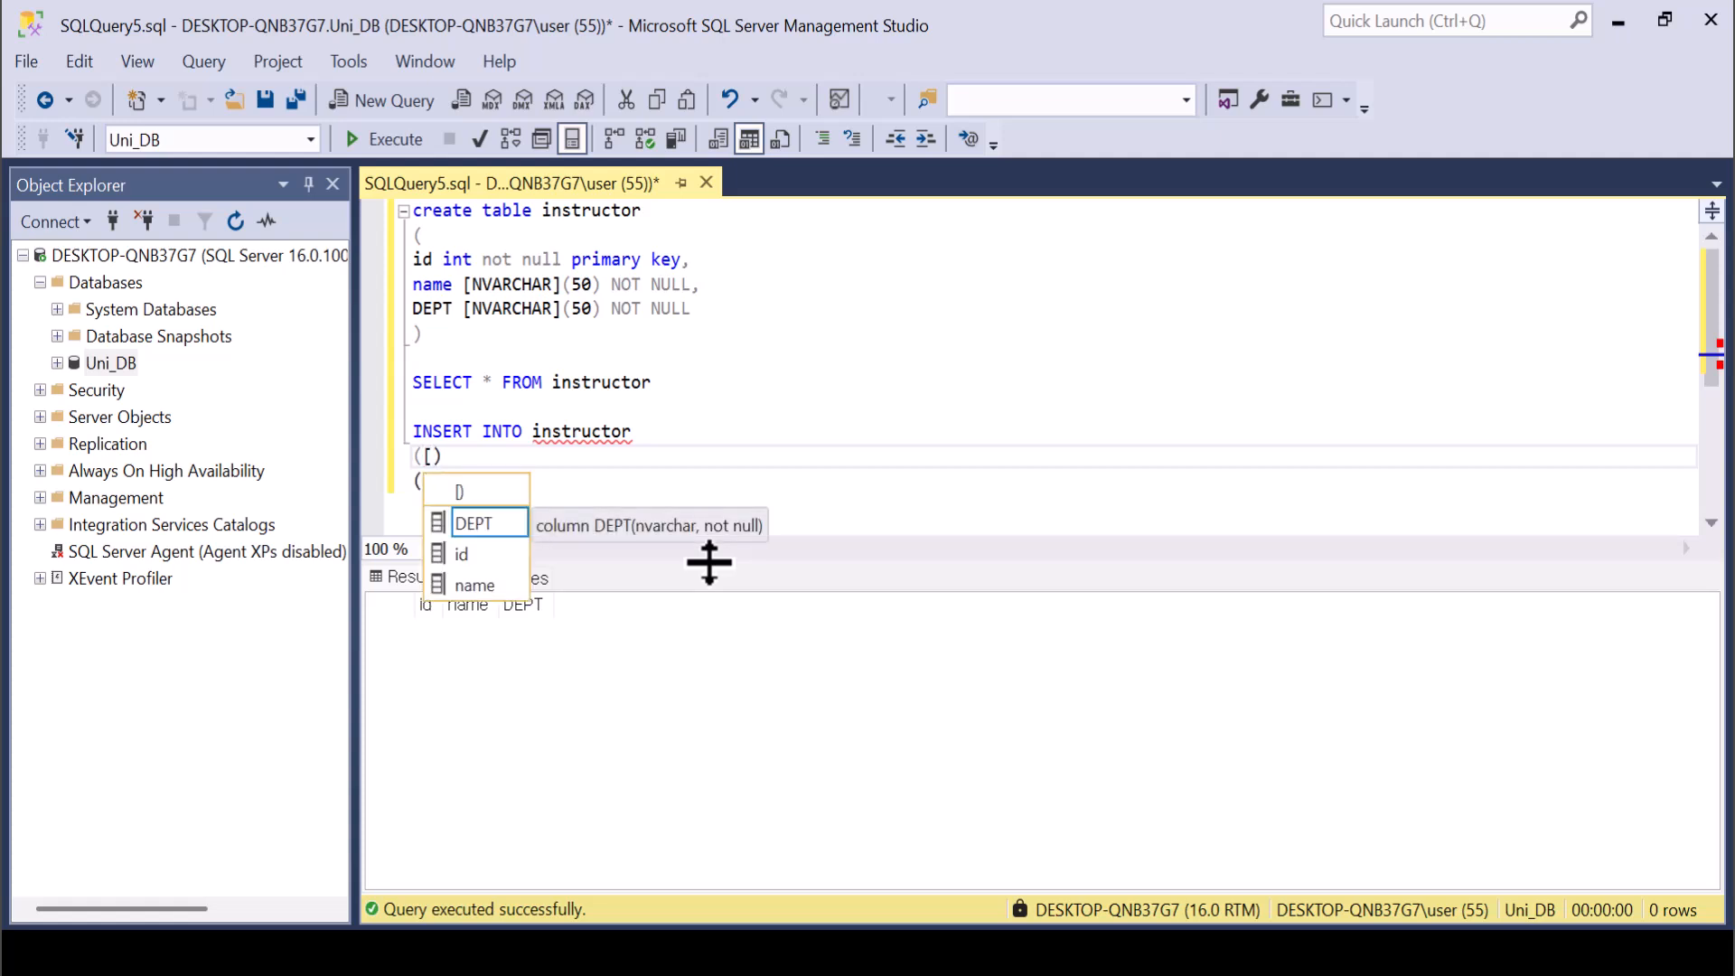
key(Down)
key(Tab)
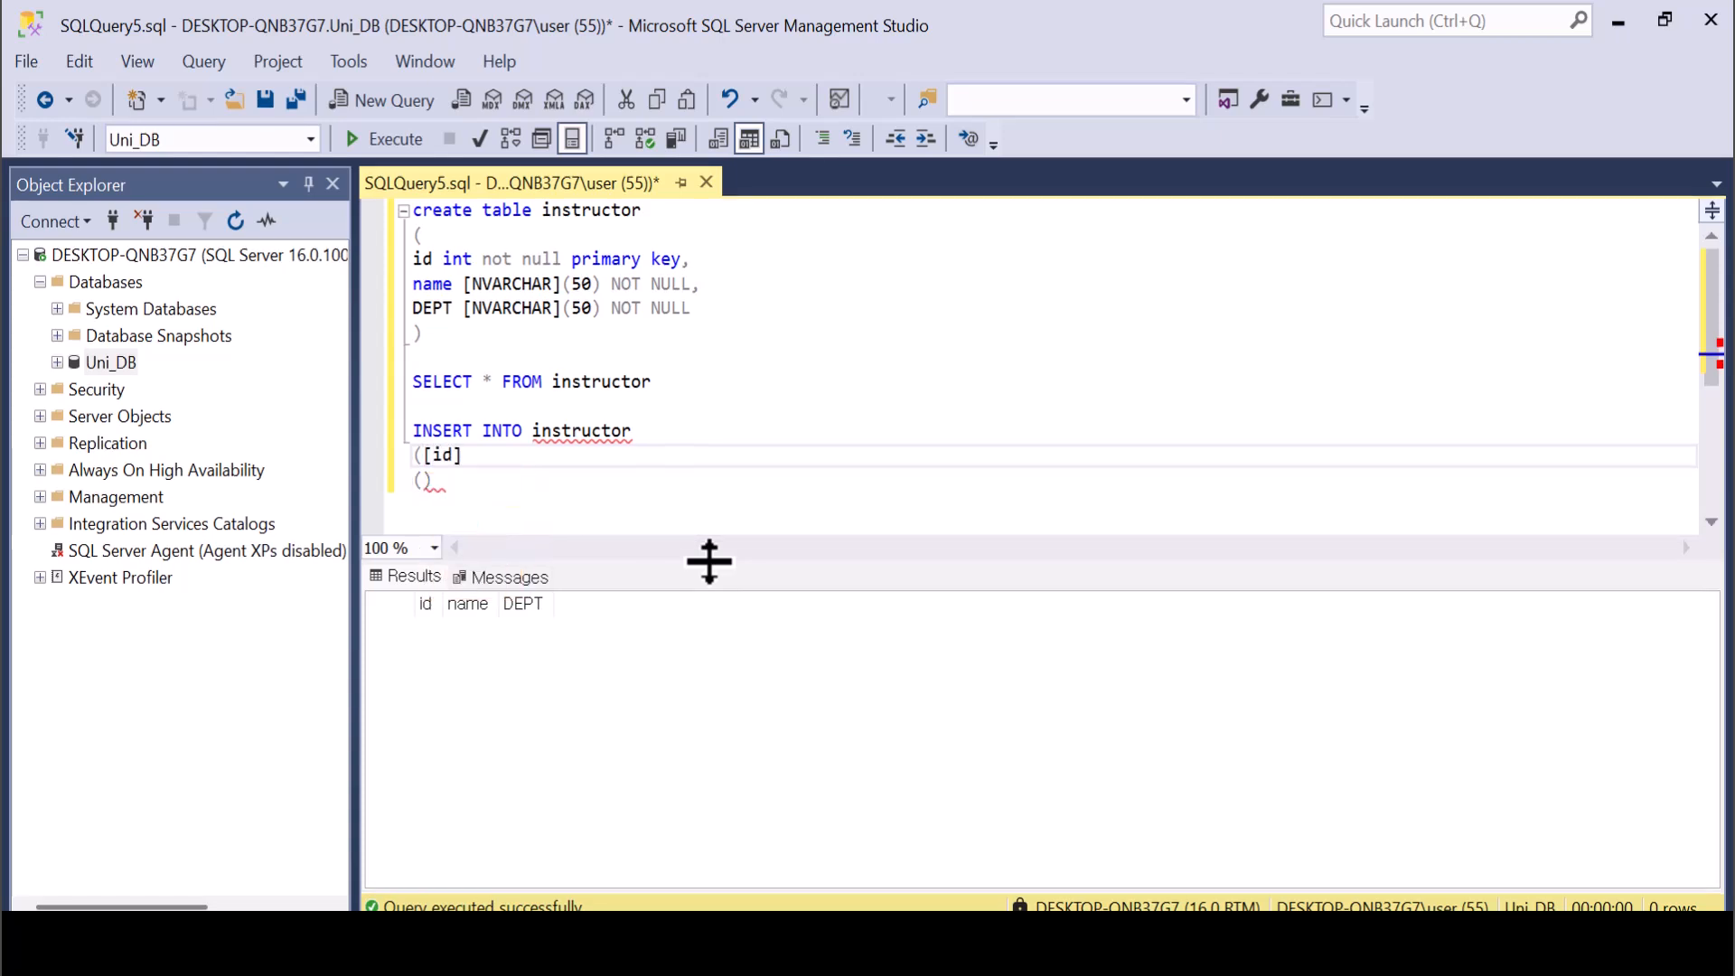
text(, [)
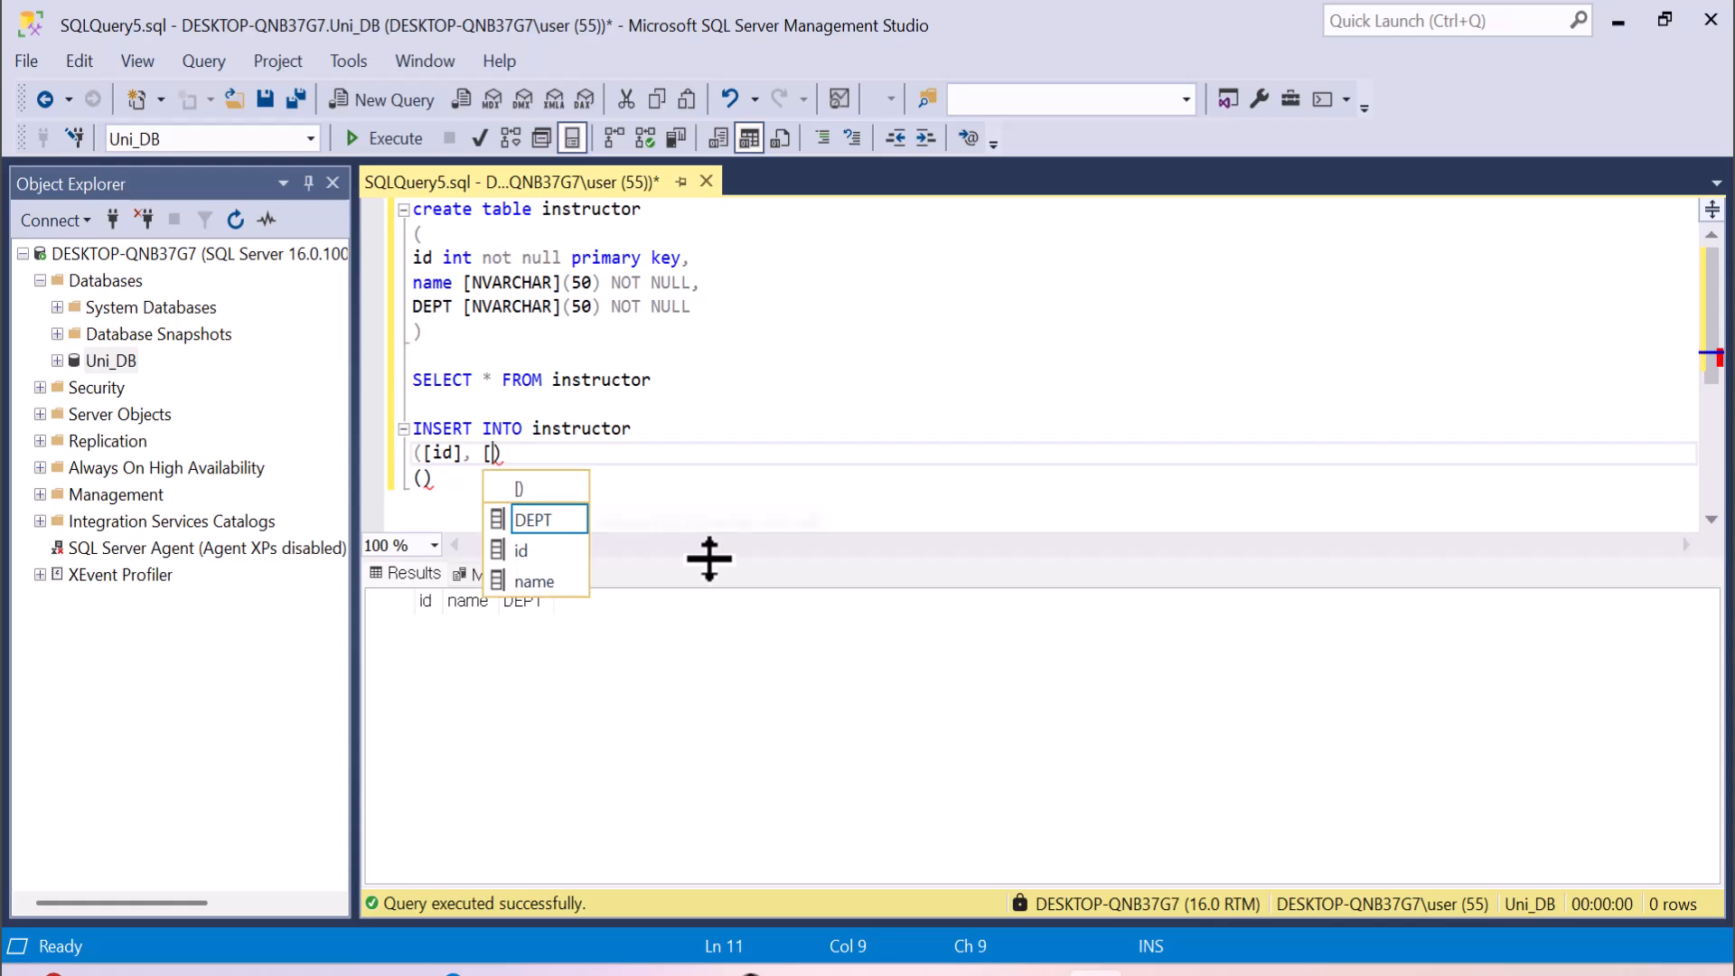
key(Down)
key(Down)
key(Tab)
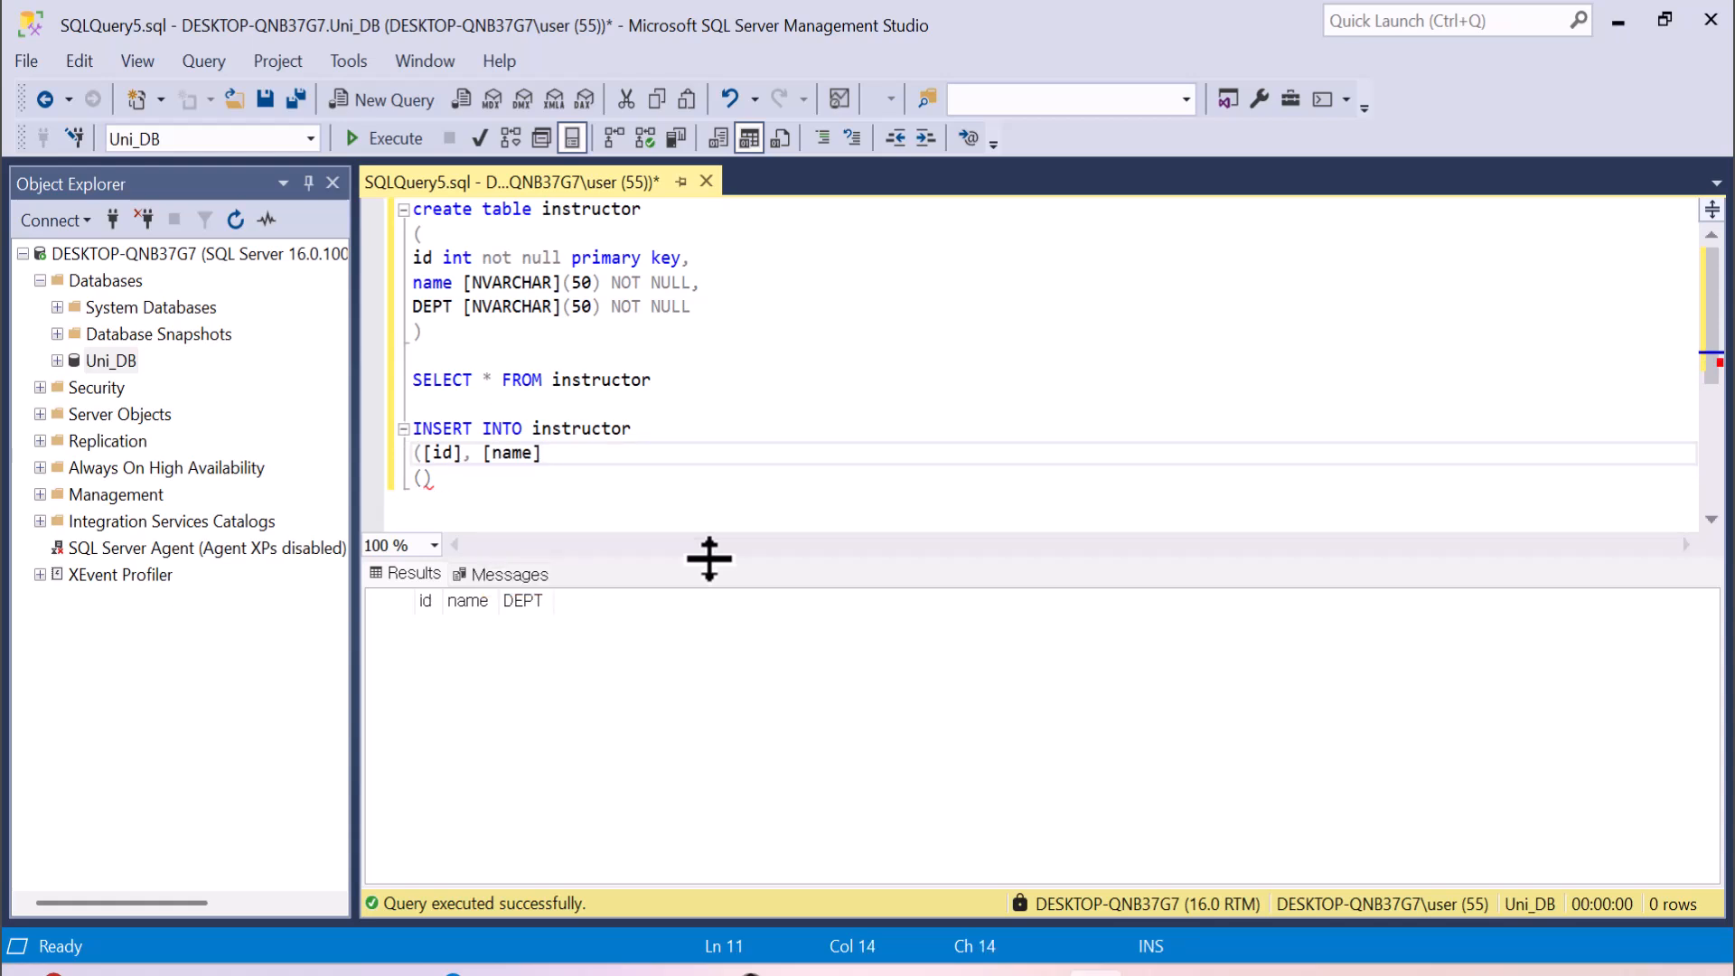
text(, [)
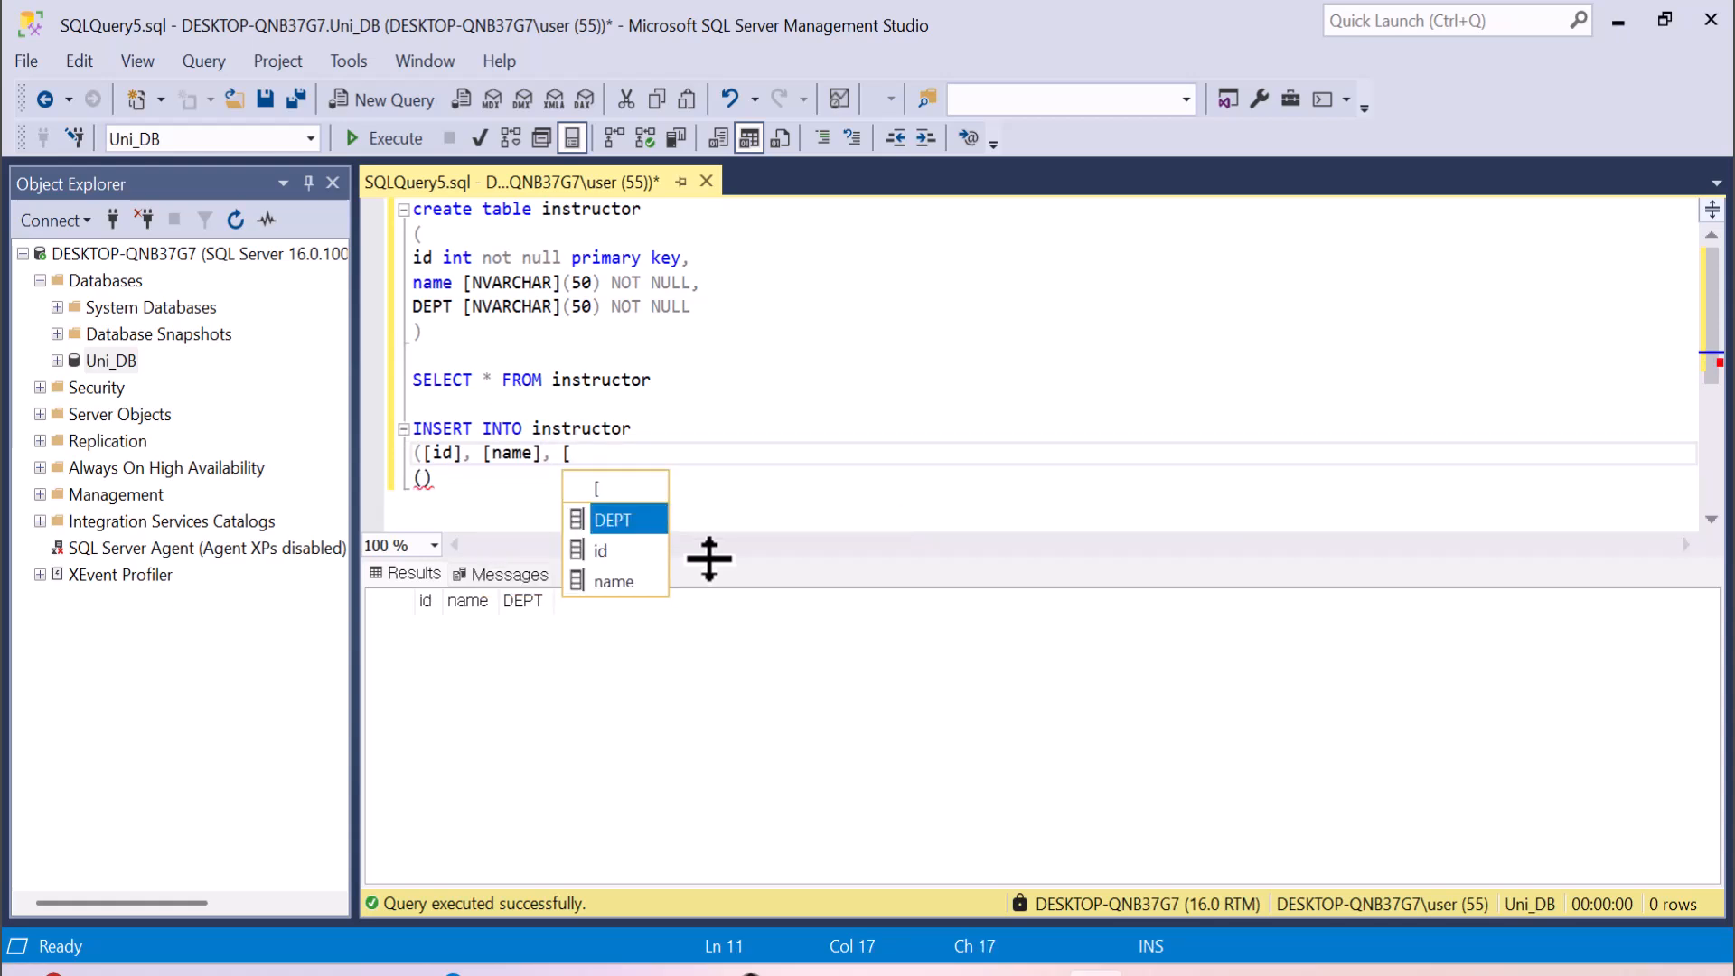
key(Tab)
text())
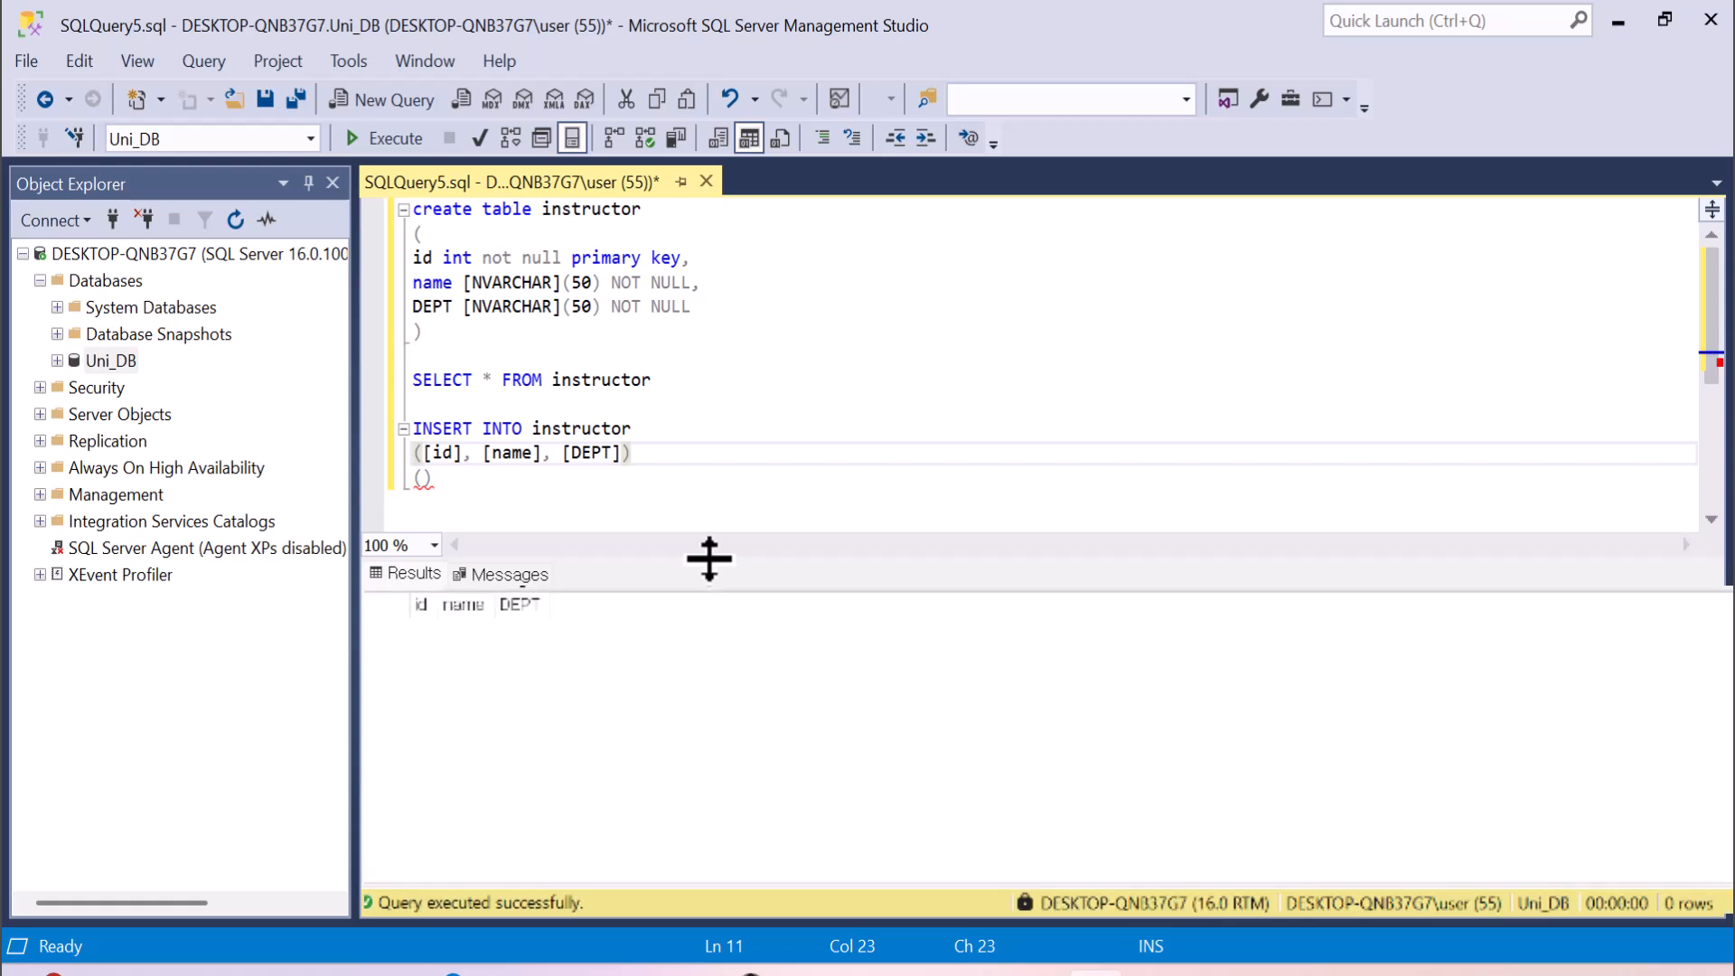
Add VALUES below the column list, fill its row with 1, the instructor's name and 'CSE', and execute only the INSERT statement.
key(Return)
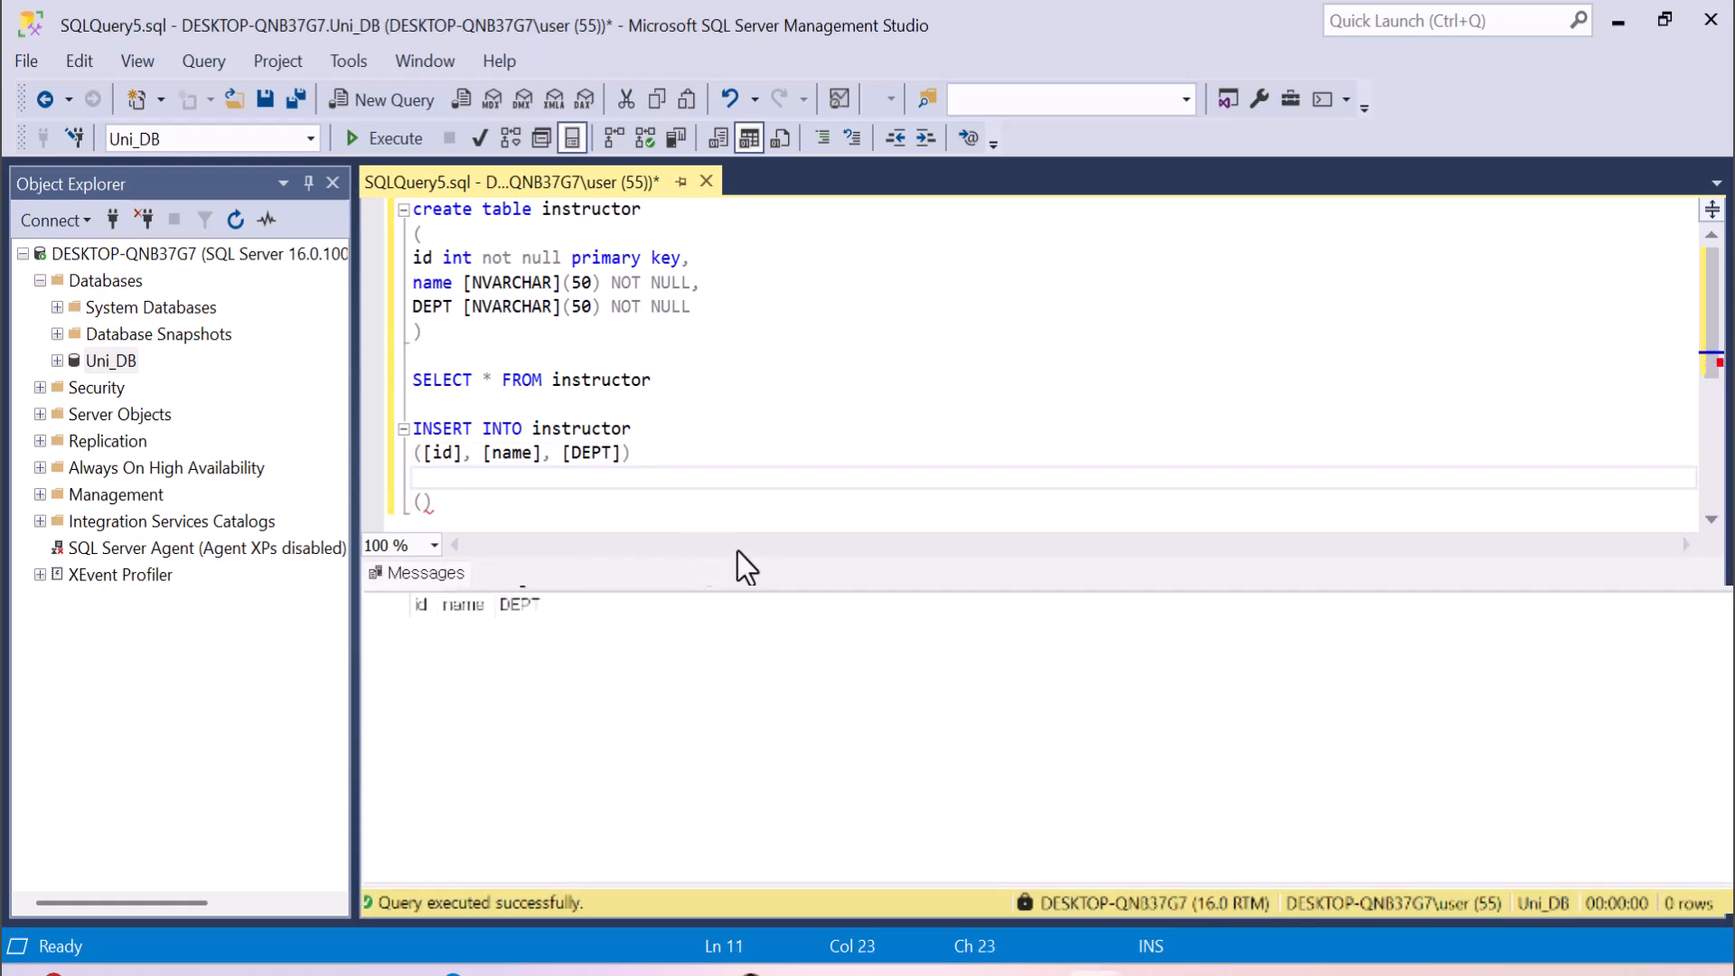
text(VALUES)
key(Down)
key(Left)
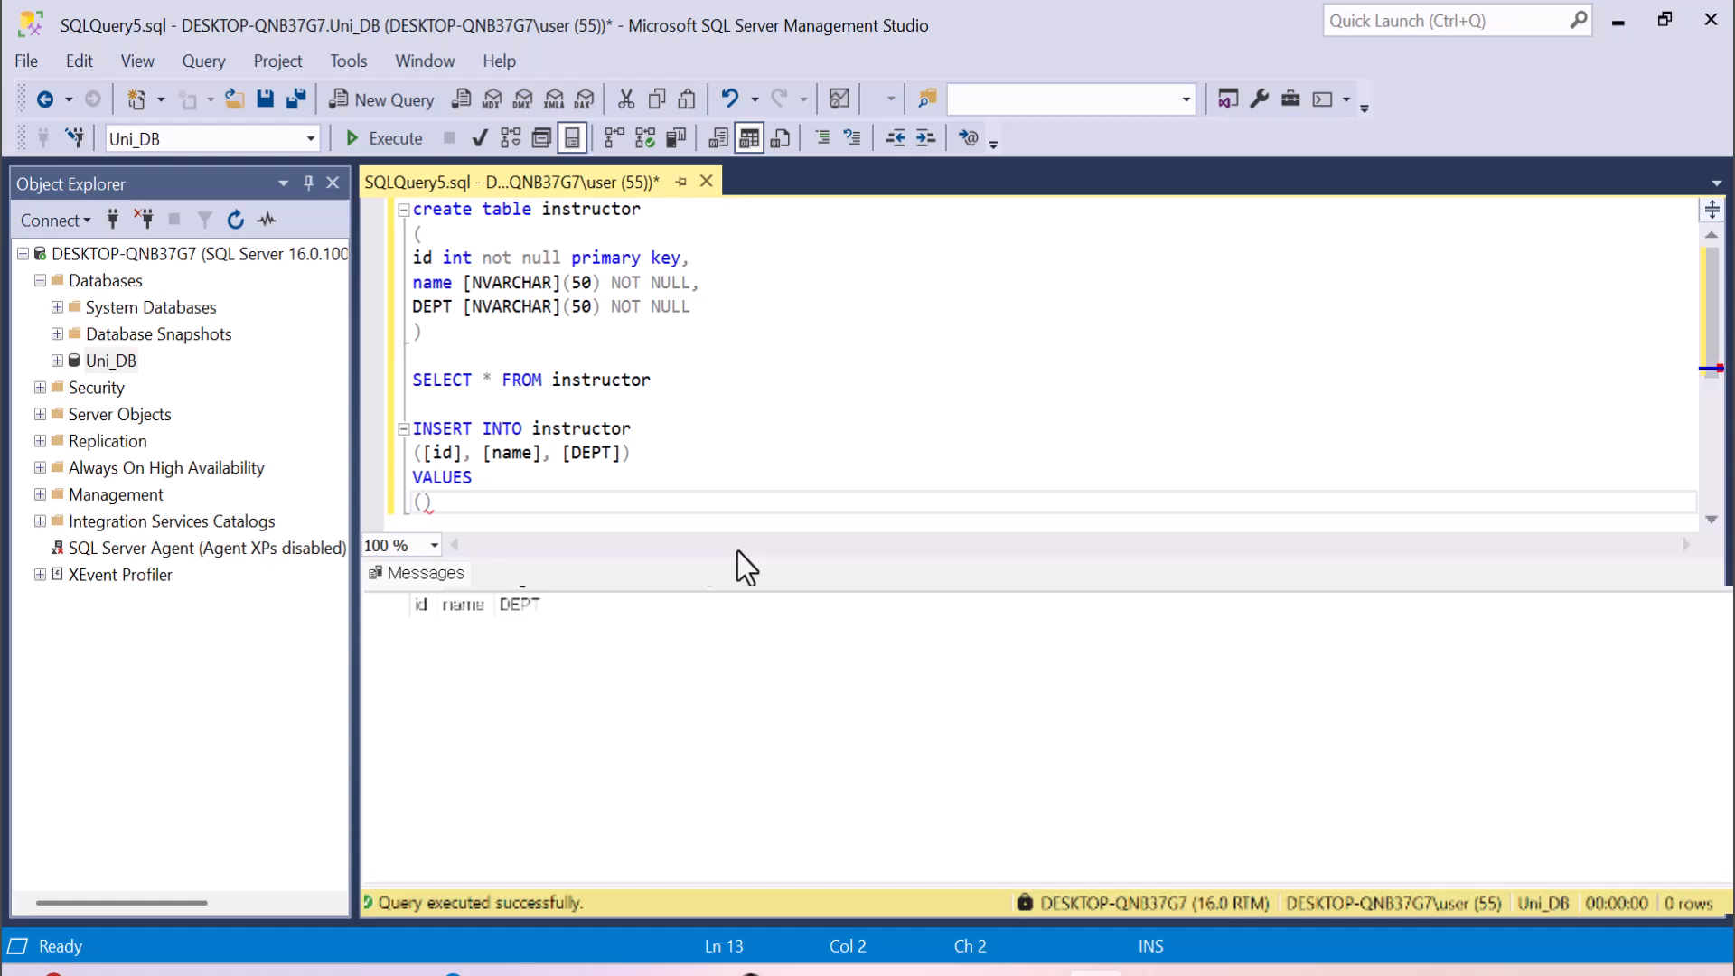
text(1, 'LEE)
text(', 'CSE')
drag(586, 502, 413, 429)
click(382, 137)
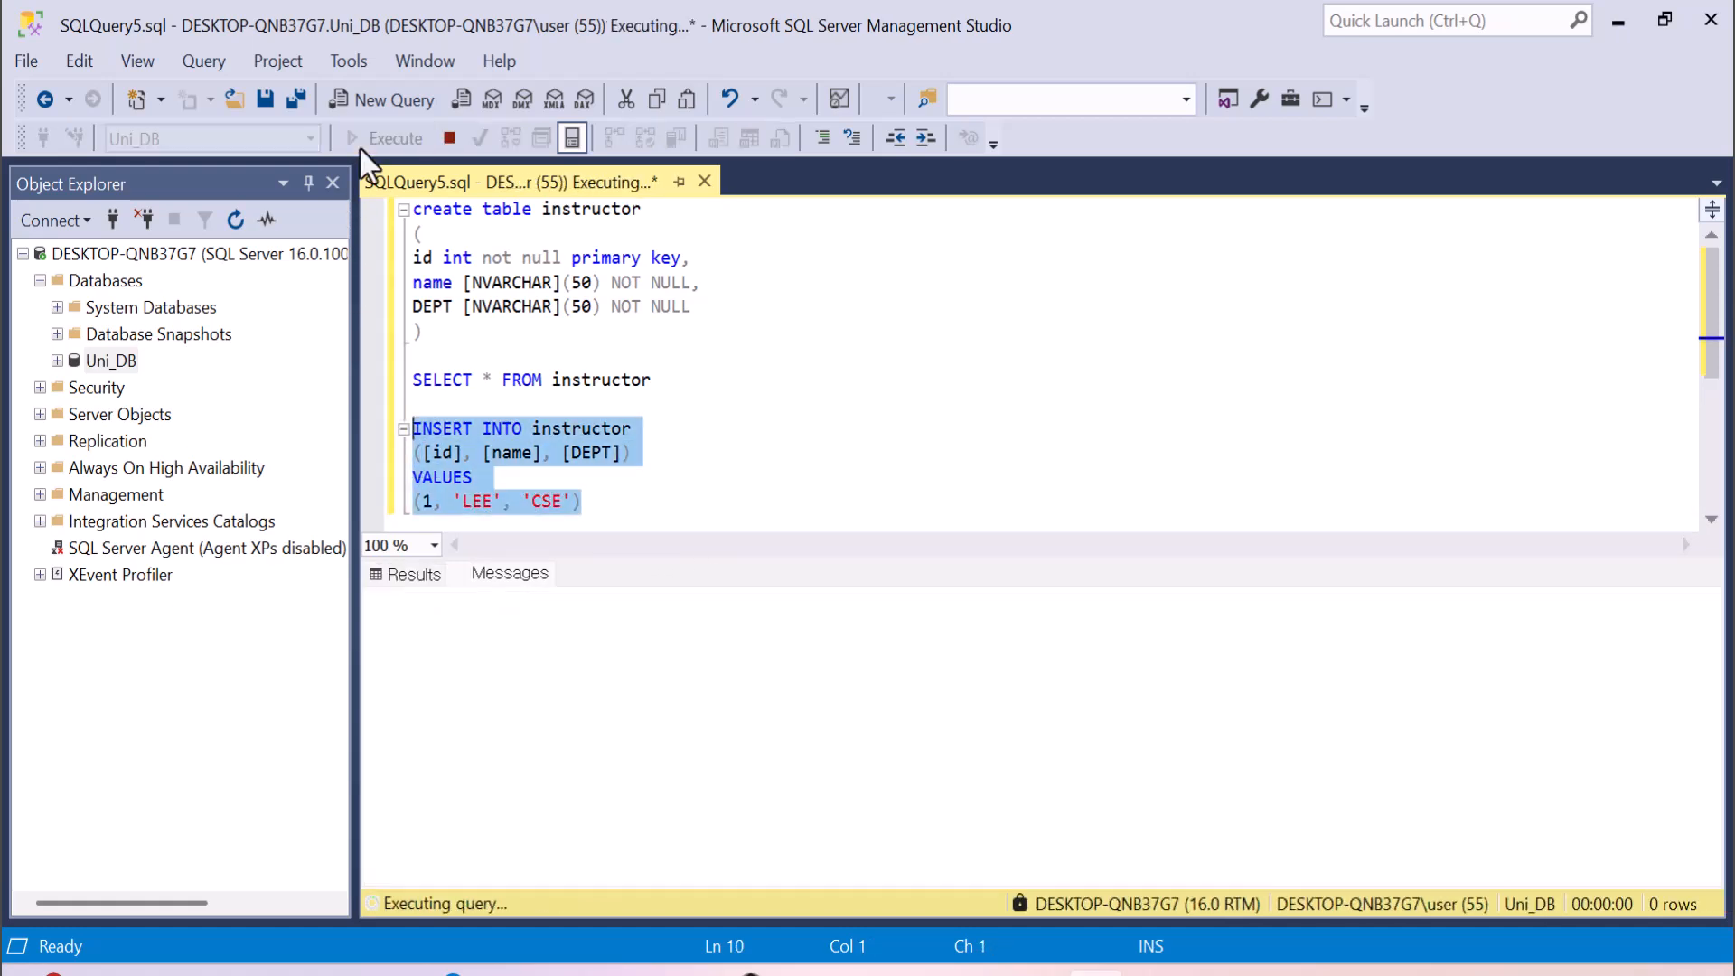
Execute only the SELECT * FROM instructor statement to check the table's contents.
drag(615, 560, 651, 607)
drag(662, 378, 383, 382)
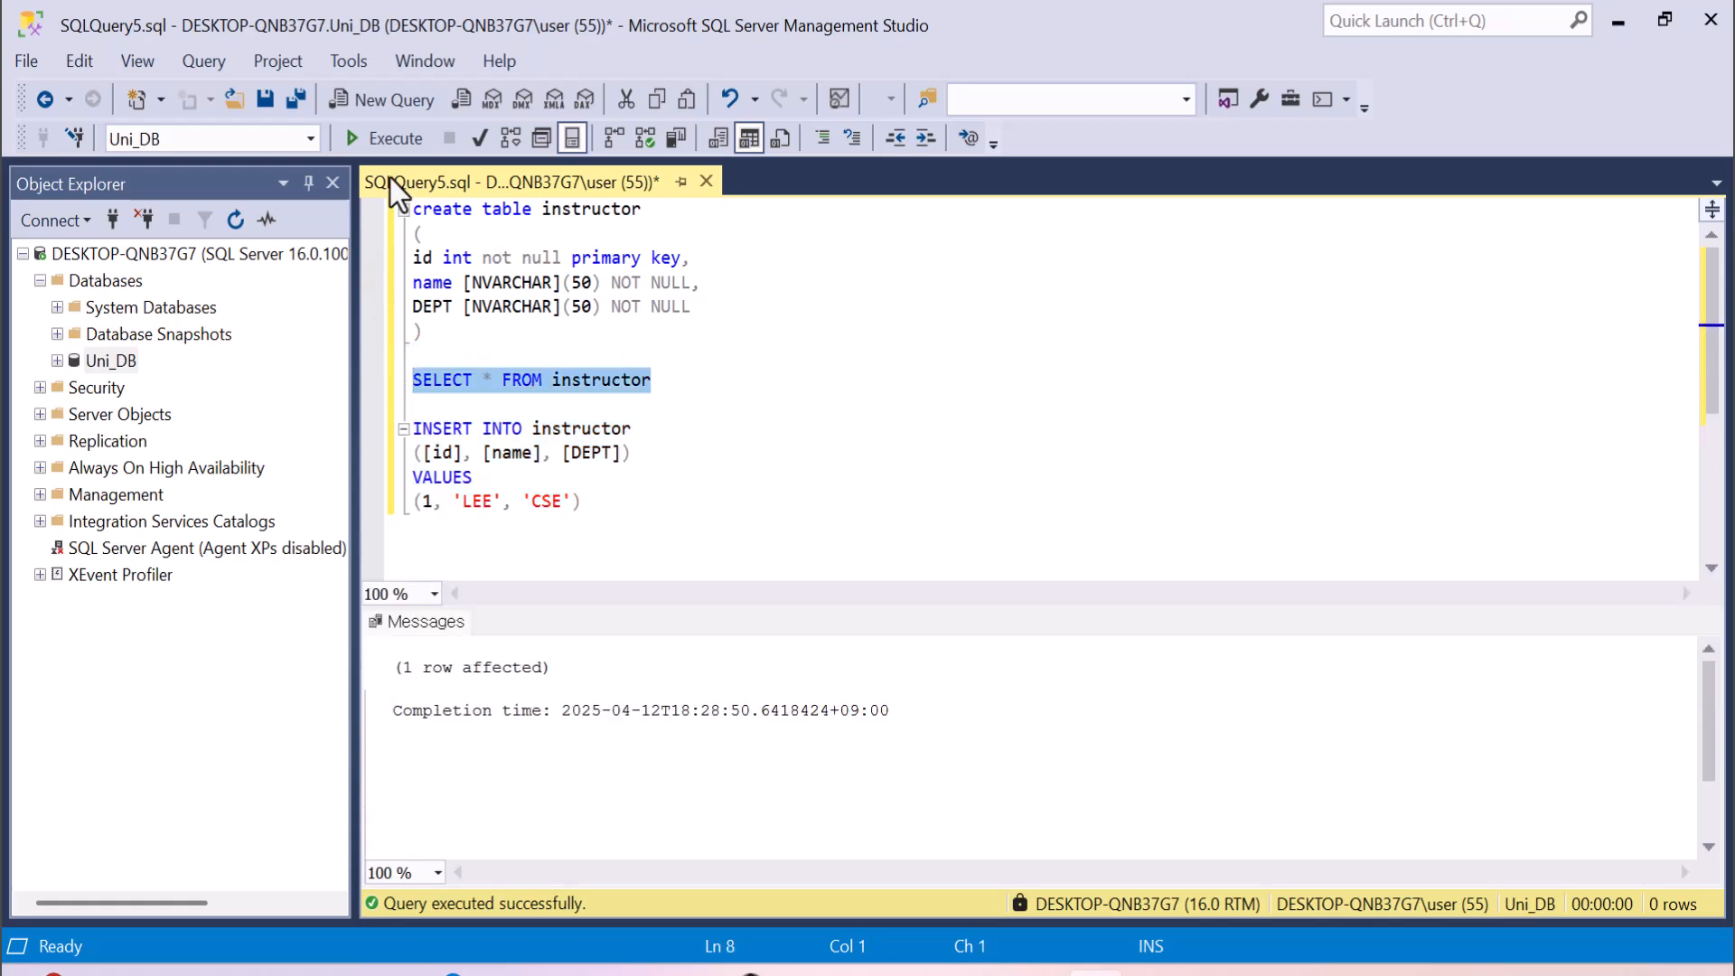
key(F5)
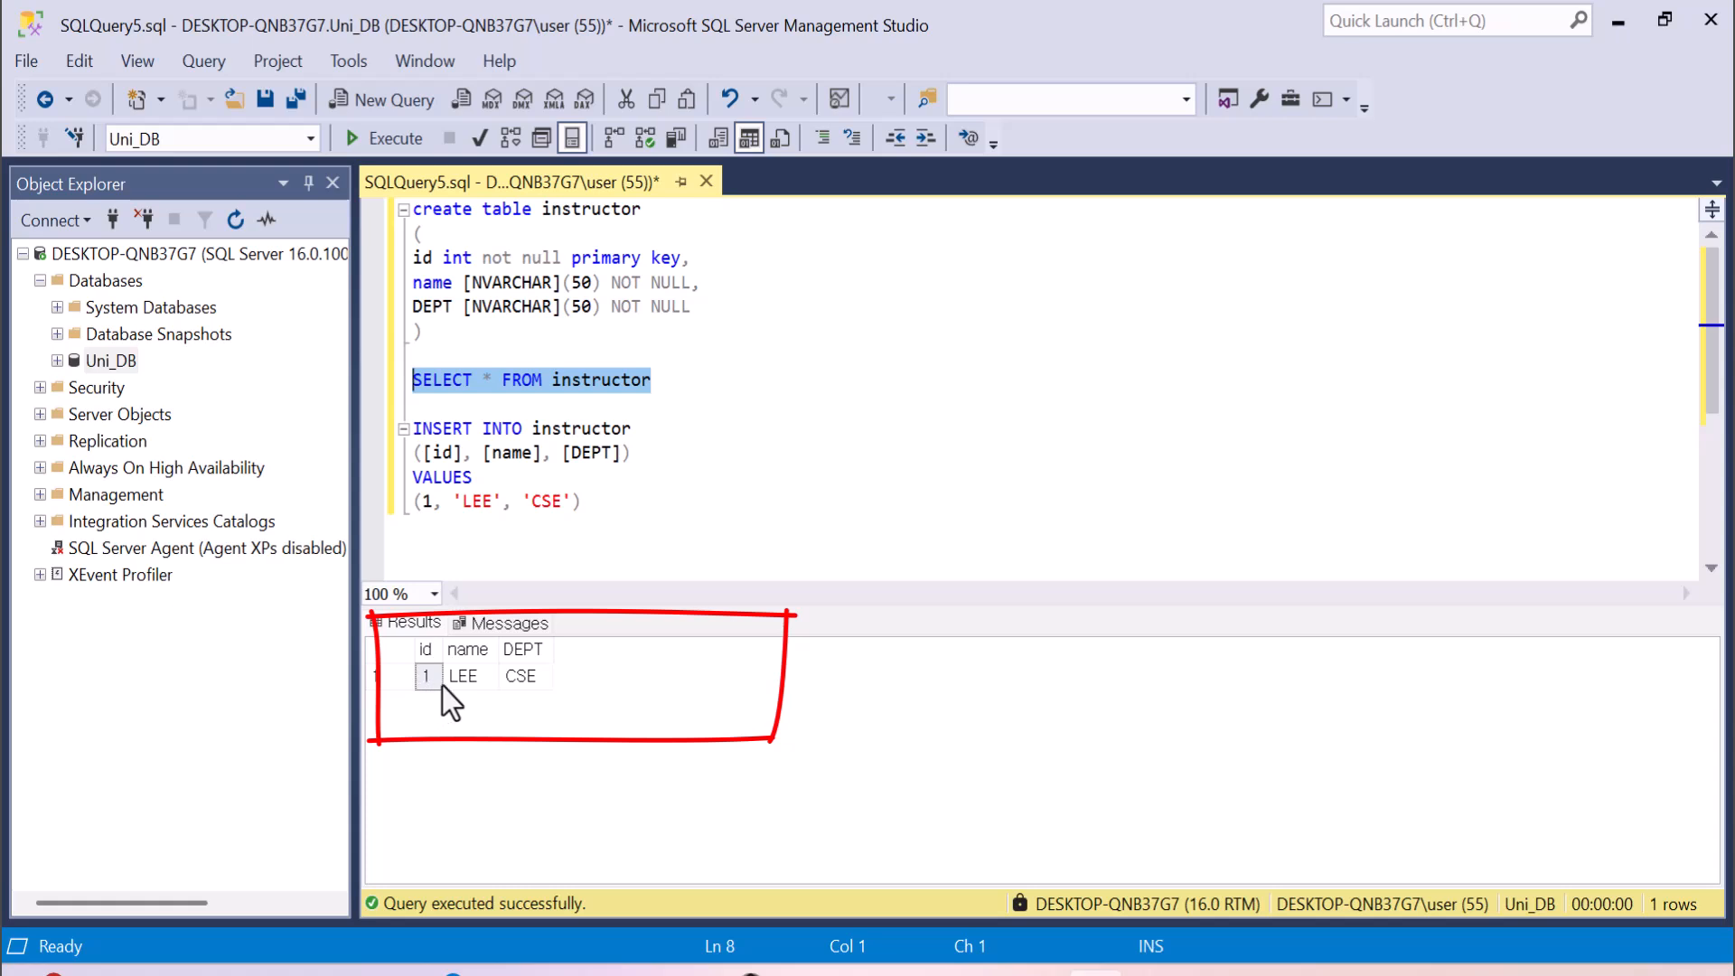